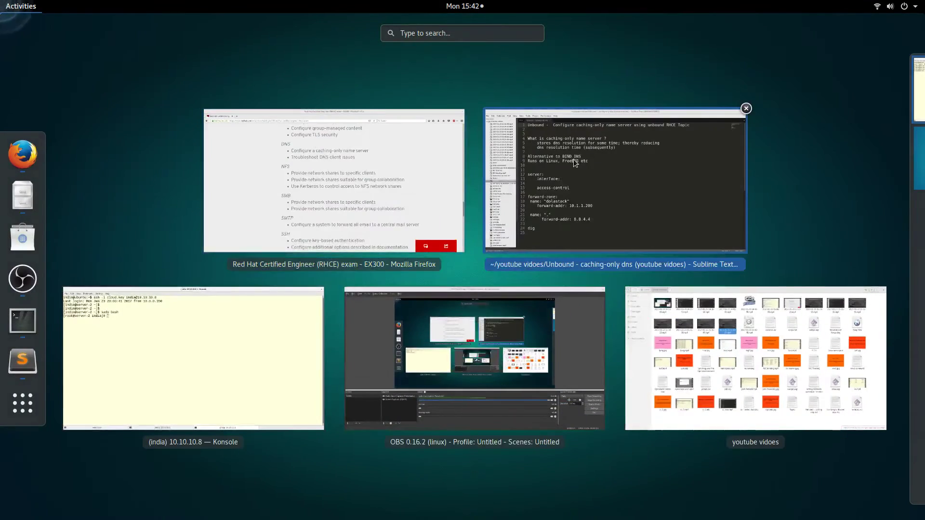
Review the Unbound caching-only notes, highlighting Unbound, Linux, FreeBSD and BIND
left_click(573, 159)
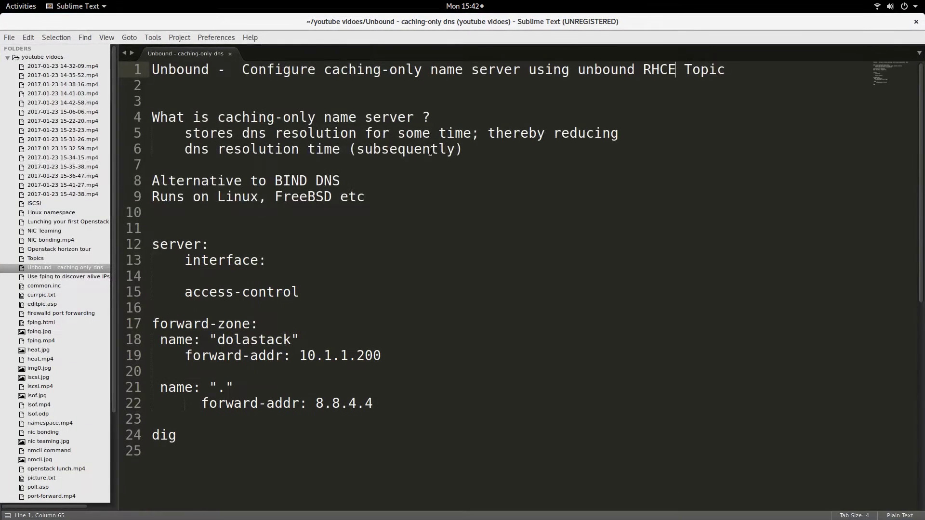
mouse_move(324, 69)
left_mouse_down()
mouse_move(413, 85)
mouse_move(422, 69)
left_mouse_up()
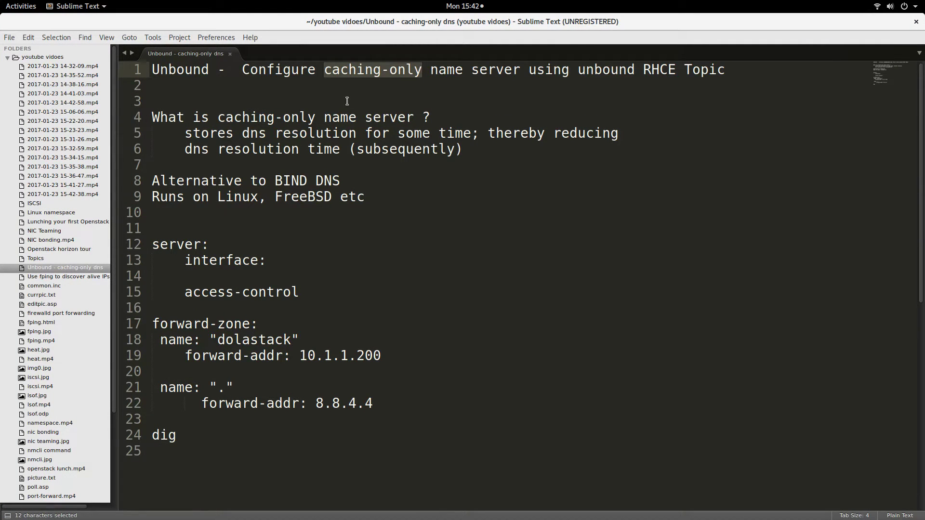
double_click(189, 70)
left_click(306, 100)
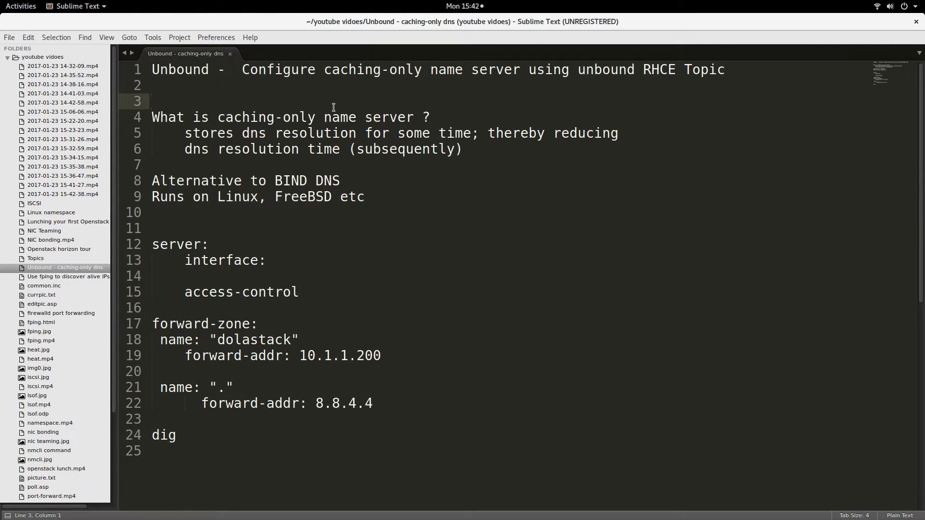
double_click(244, 196)
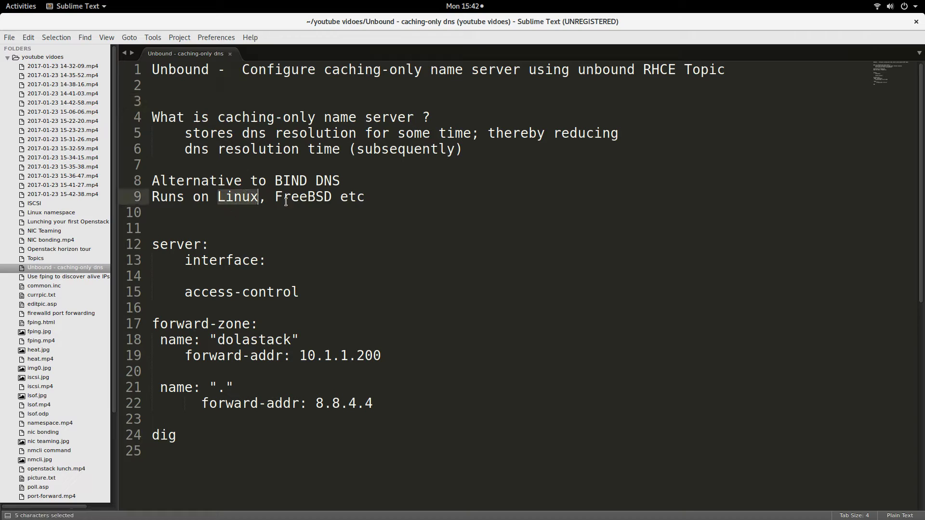
double_click(293, 198)
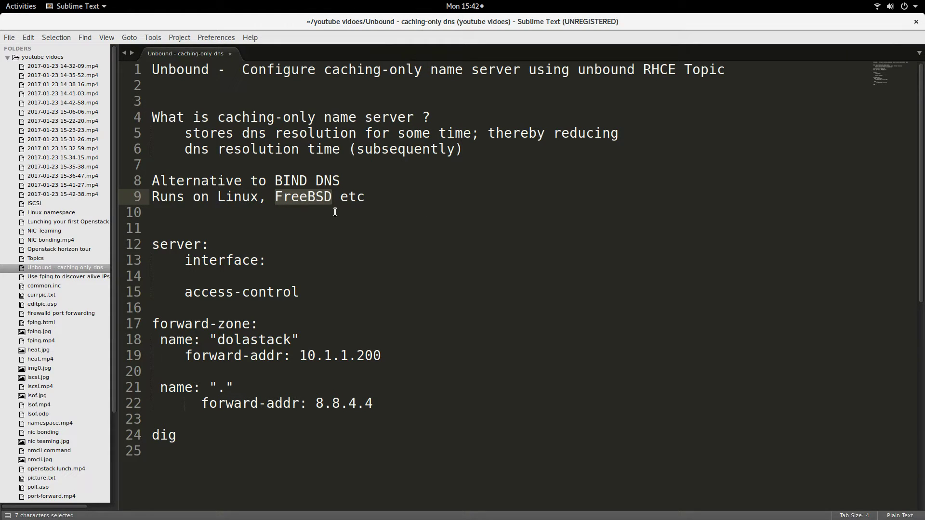
left_click(350, 88)
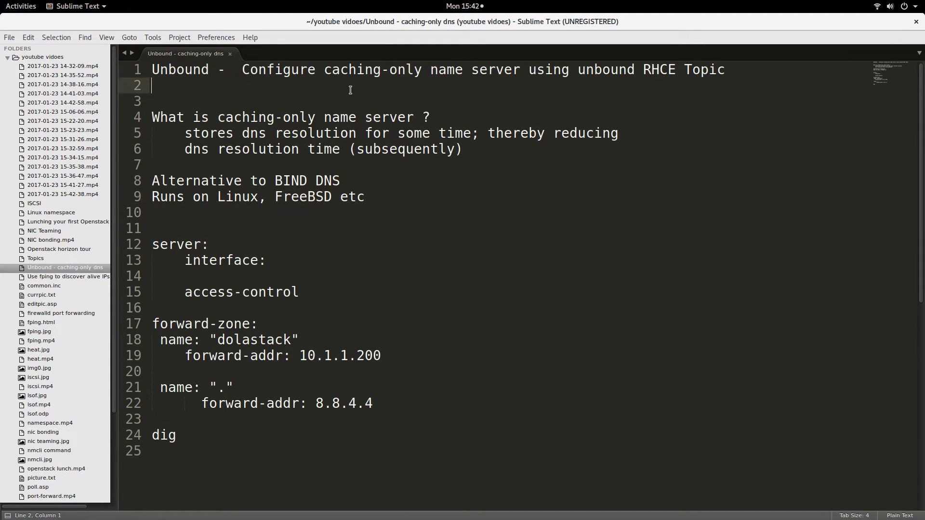
double_click(182, 72)
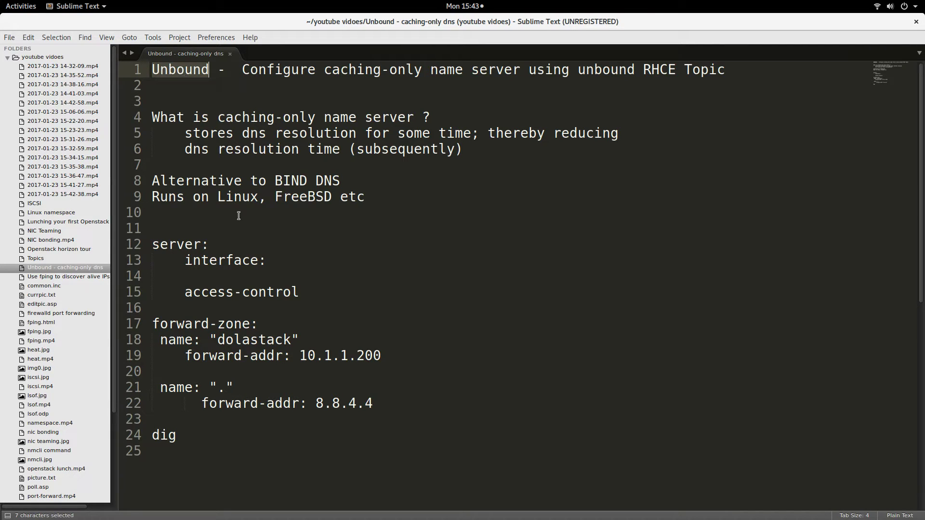
double_click(292, 182)
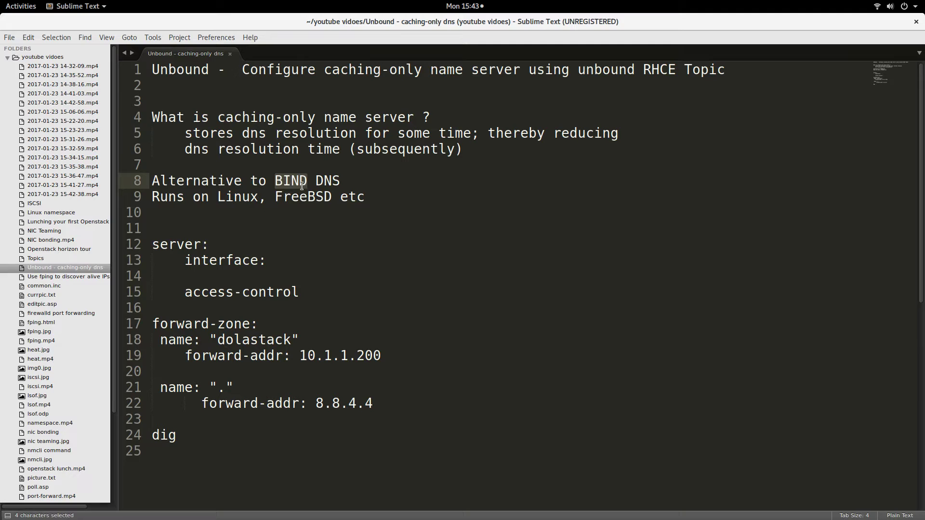
double_click(302, 182)
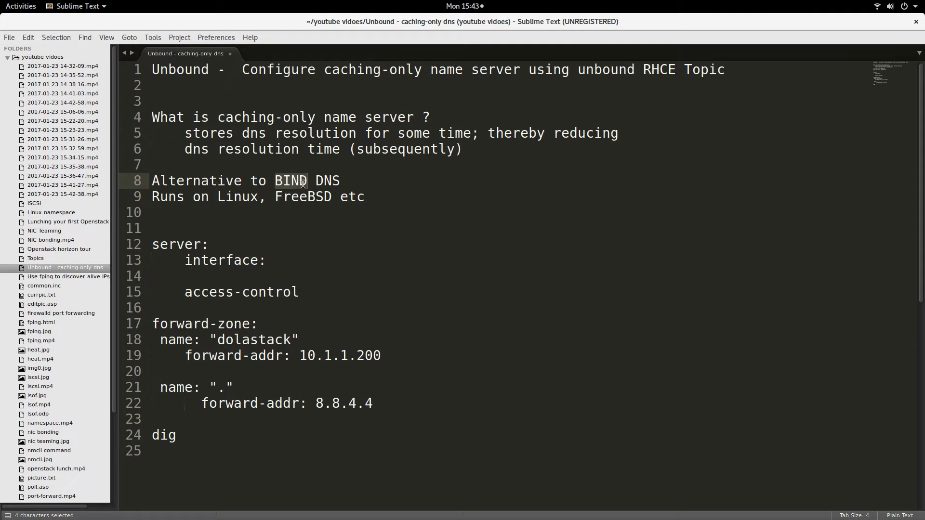
double_click(193, 70)
left_click(239, 88)
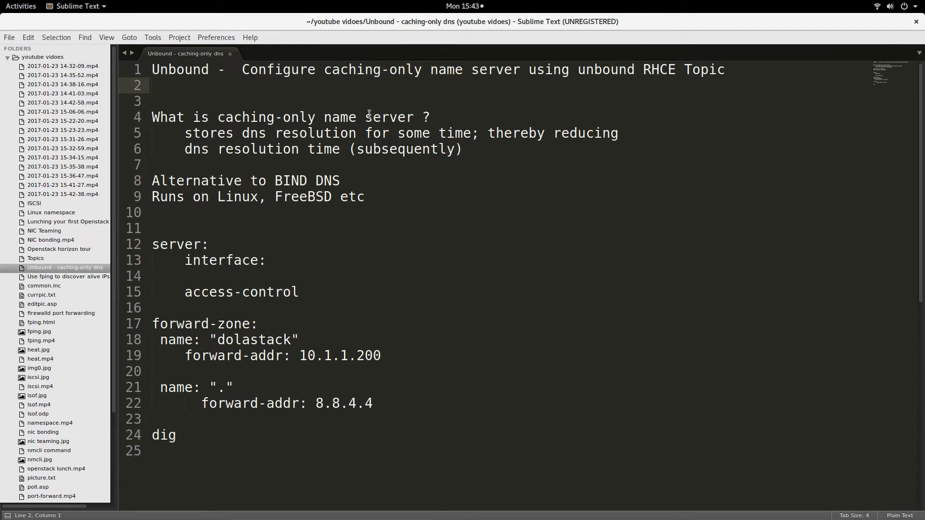
Highlight the caching-only definition, noting that it stores DNS resolutions
left_click(416, 232)
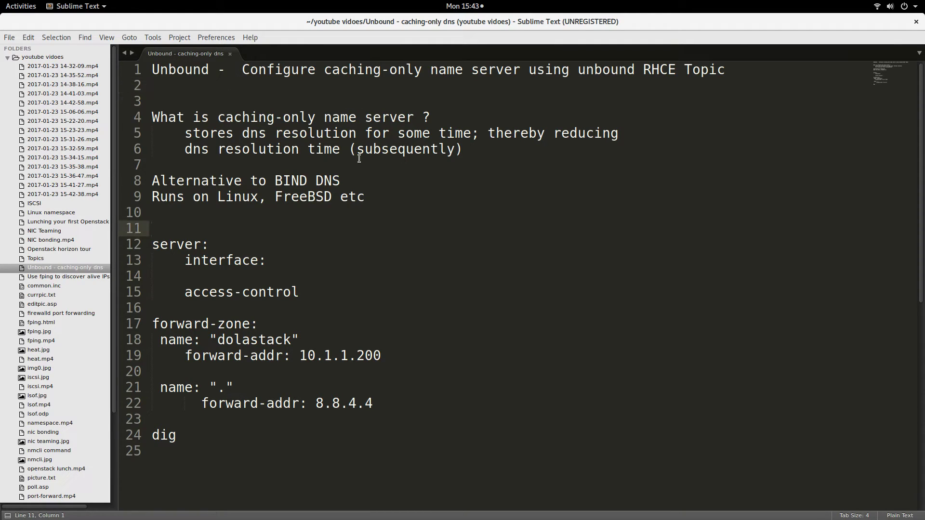
left_click_drag(220, 121, 316, 121)
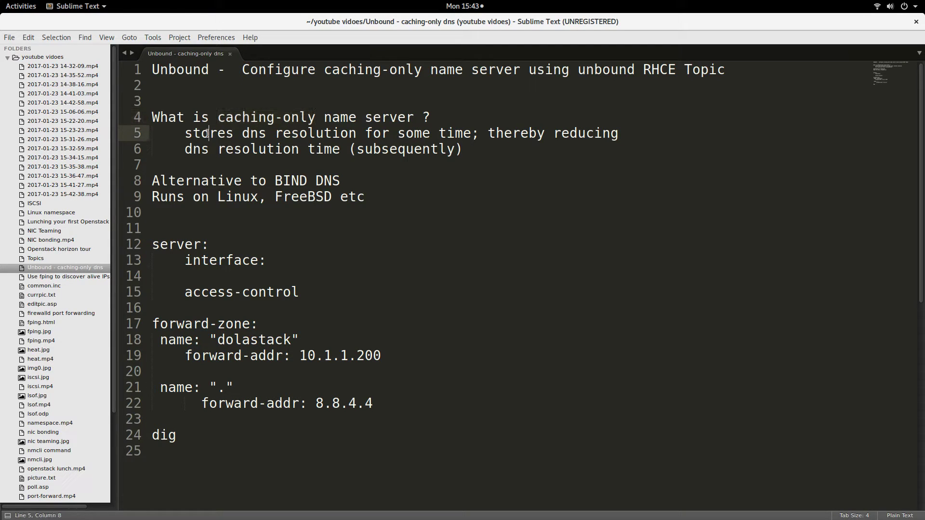
double_click(206, 134)
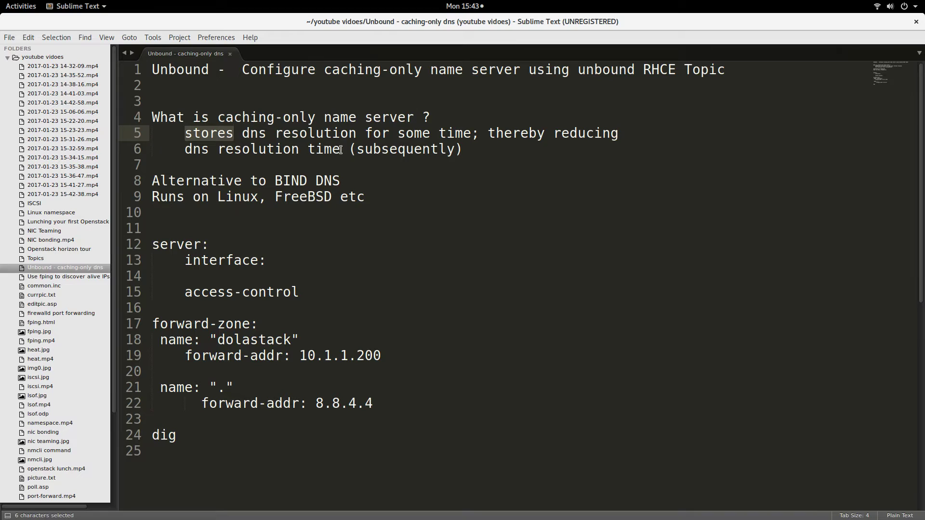
left_click(449, 180)
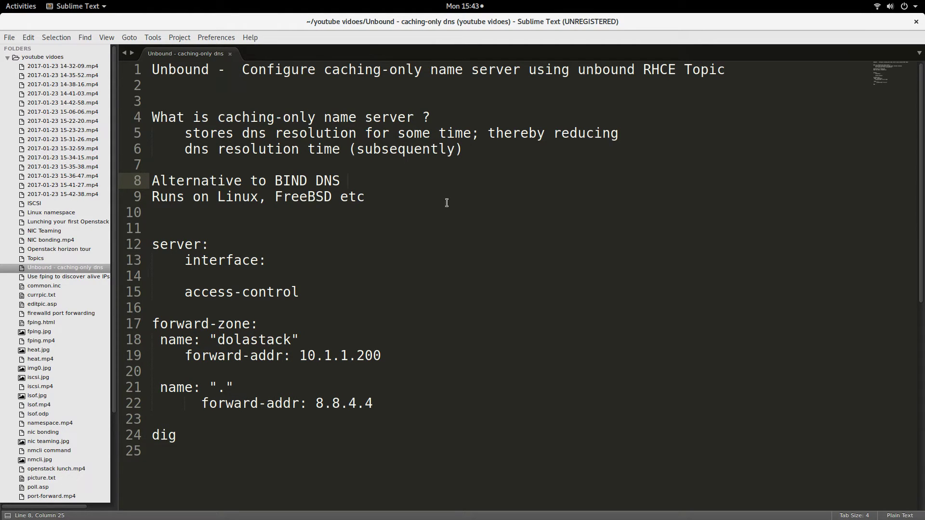
left_click(374, 201)
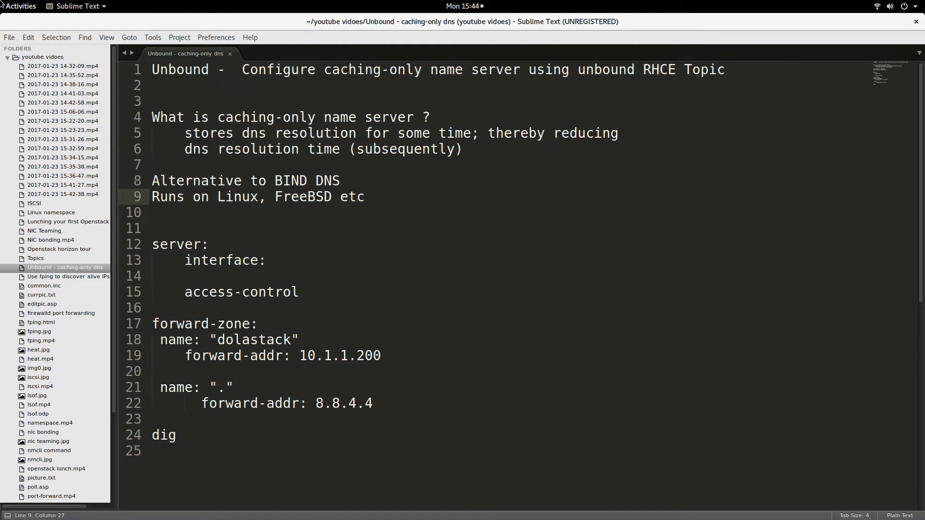
mouse_move(2, 1)
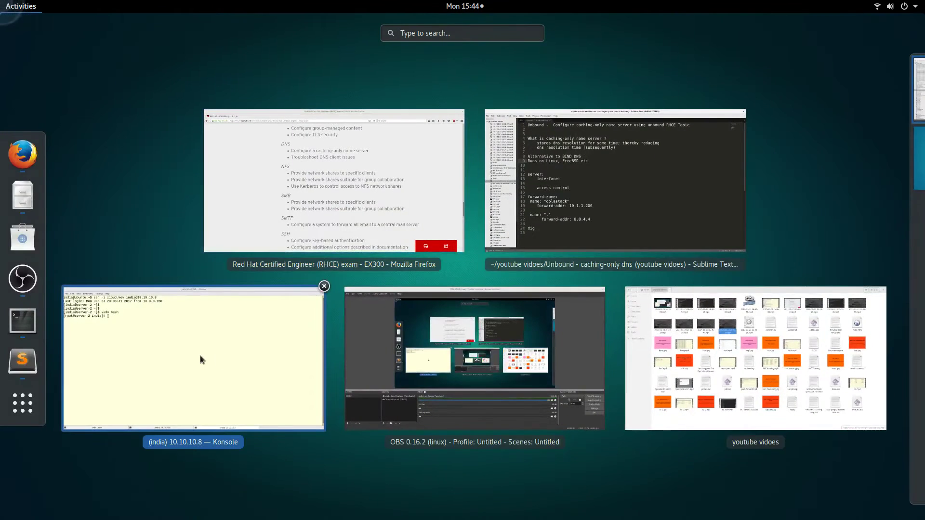
Run cat /etc/redhat-release on server-2 and highlight version 7.3 in the output
left_click(201, 356)
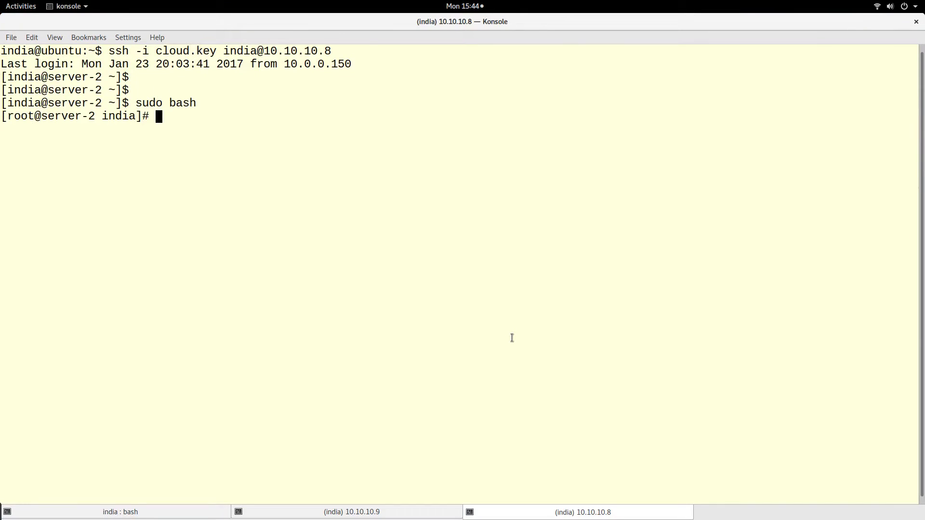
key("Return")
key("Return")
type("cat /")
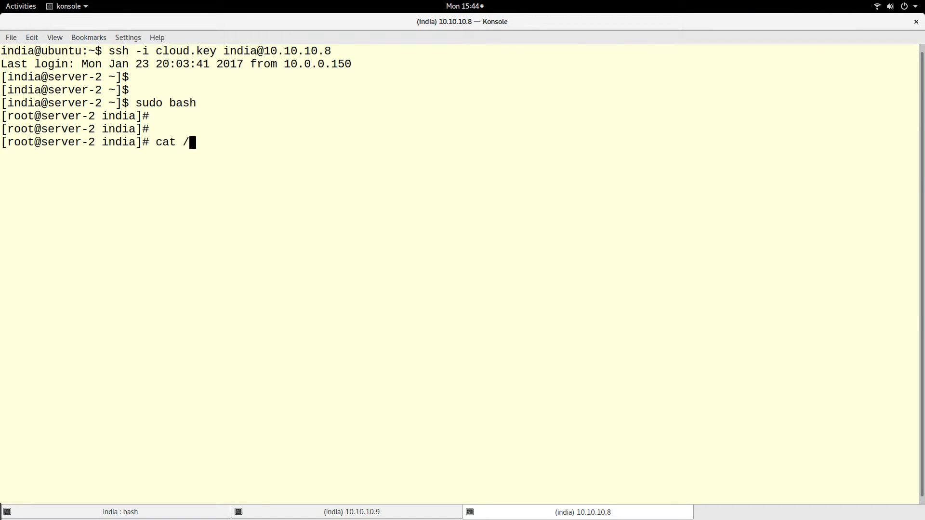
type("etc/red")
key("Tab")
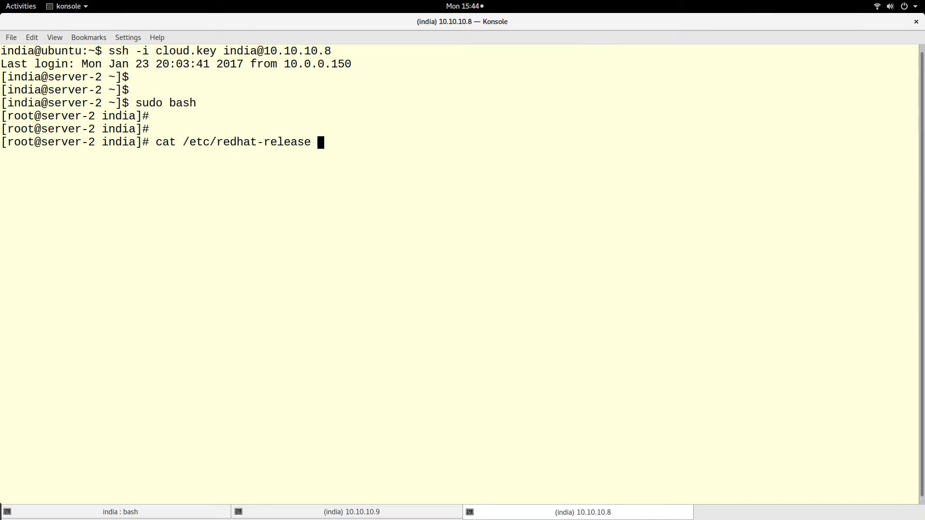
key("Return")
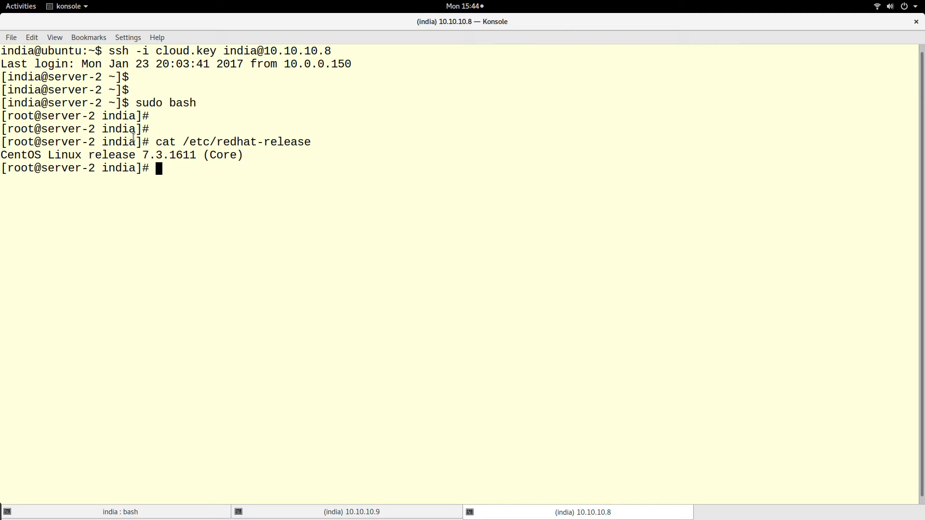
left_click_drag(143, 156, 170, 159)
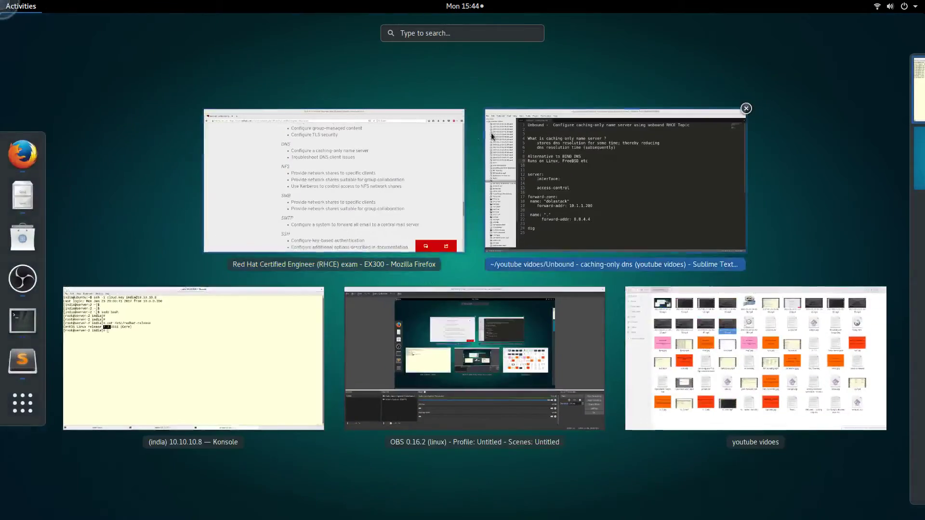
left_click(592, 192)
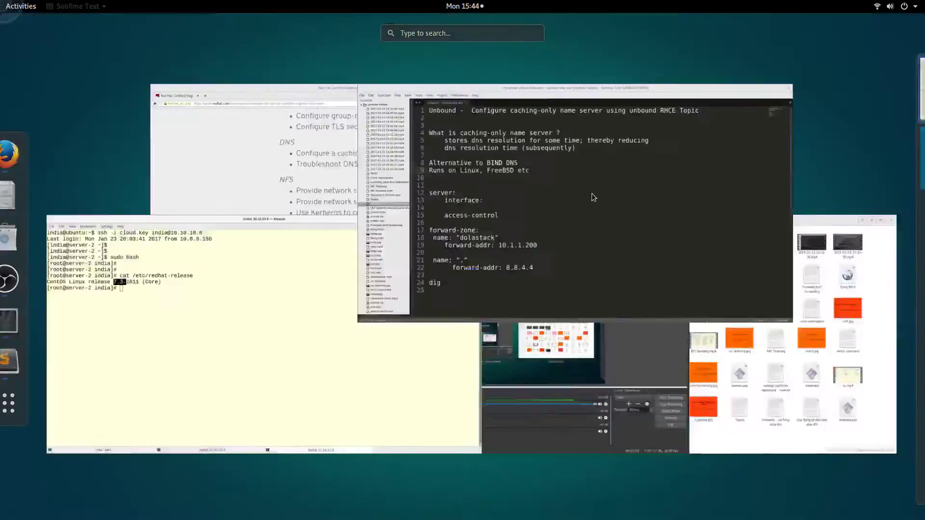
mouse_move(2, 2)
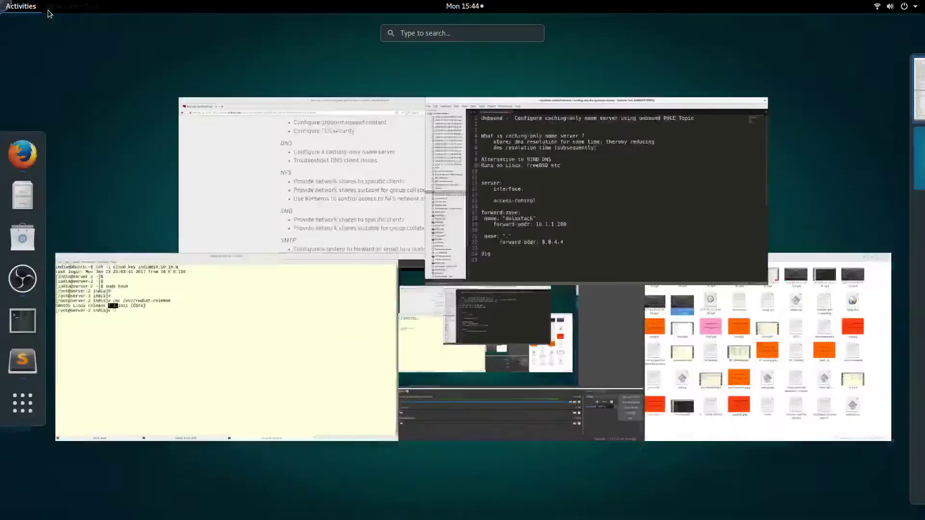
left_click(570, 194)
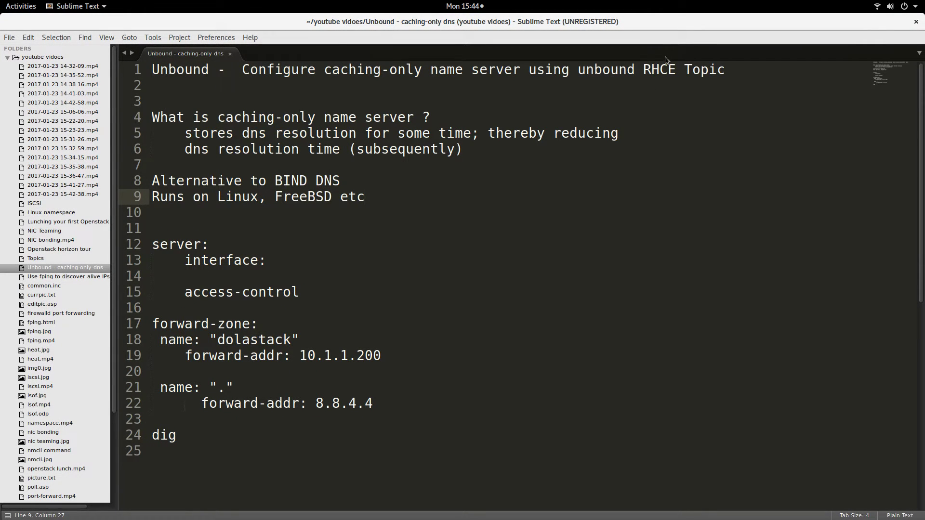
left_click(662, 79)
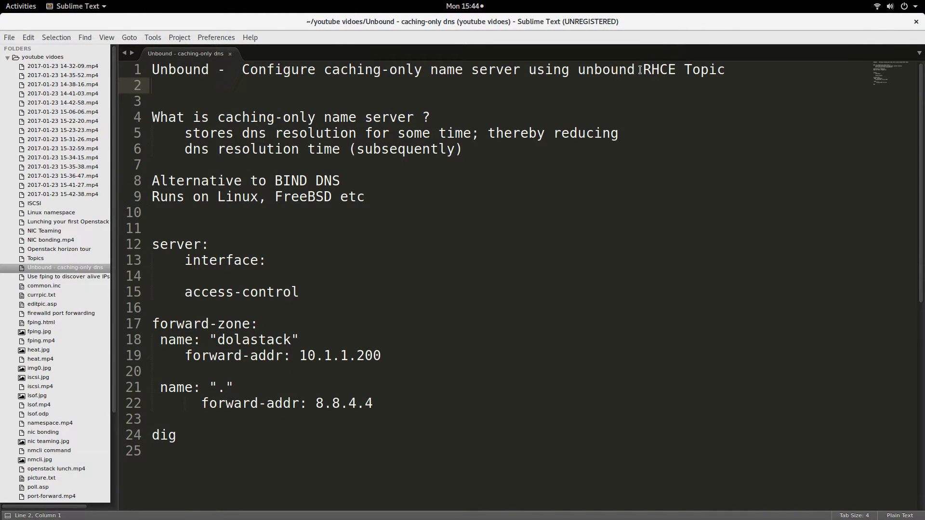
left_click_drag(636, 71, 673, 73)
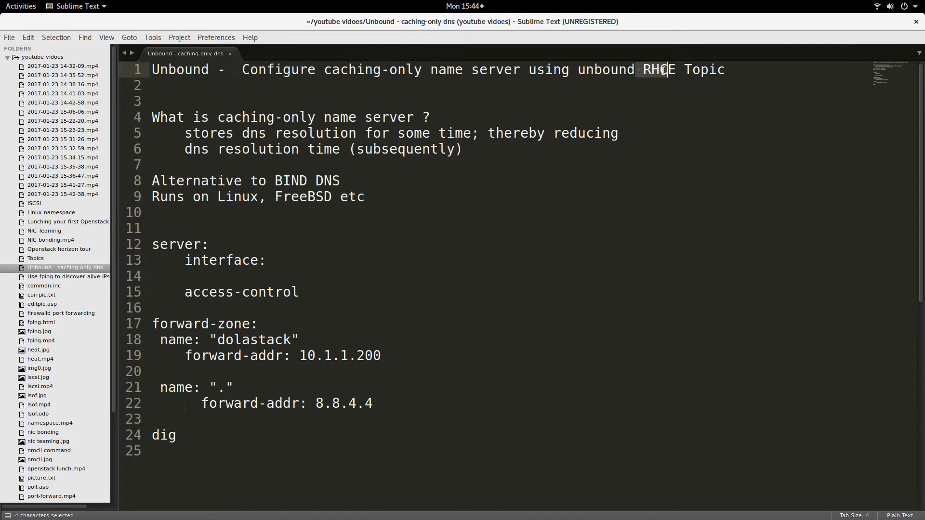
left_click(551, 91)
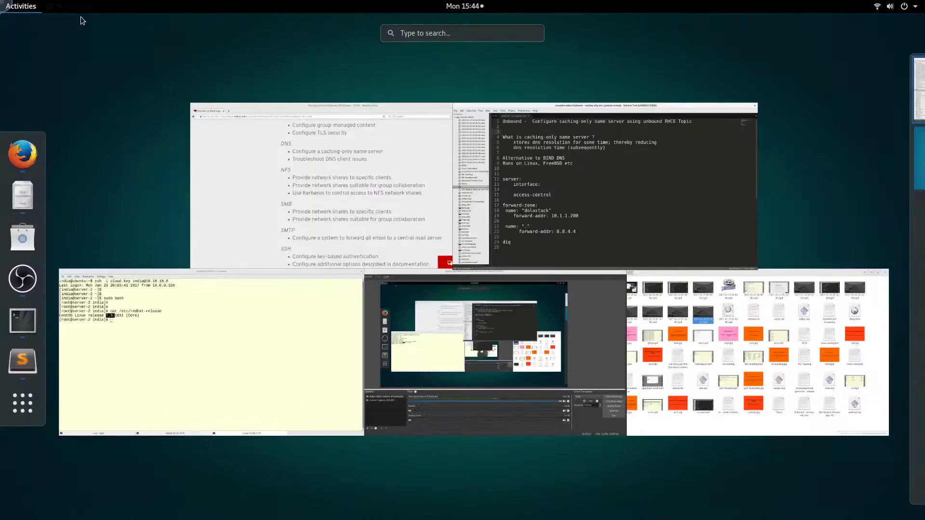
left_click(286, 160)
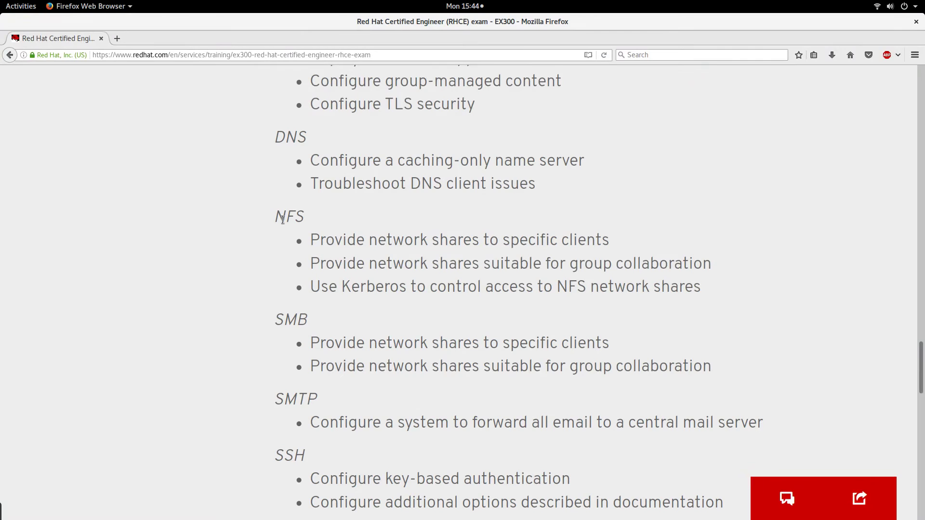
scroll(284, 204, "up", 3)
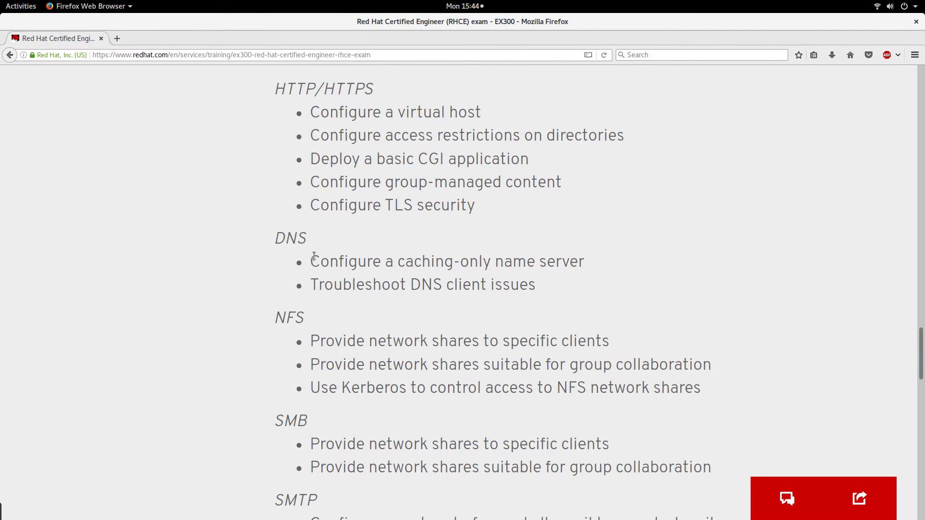
left_click_drag(315, 258, 582, 262)
left_click(321, 175)
Install Unbound 1.4.20 with ldns and unbound-libs via yum, then clear the terminal
mouse_move(2, 3)
left_click(252, 305)
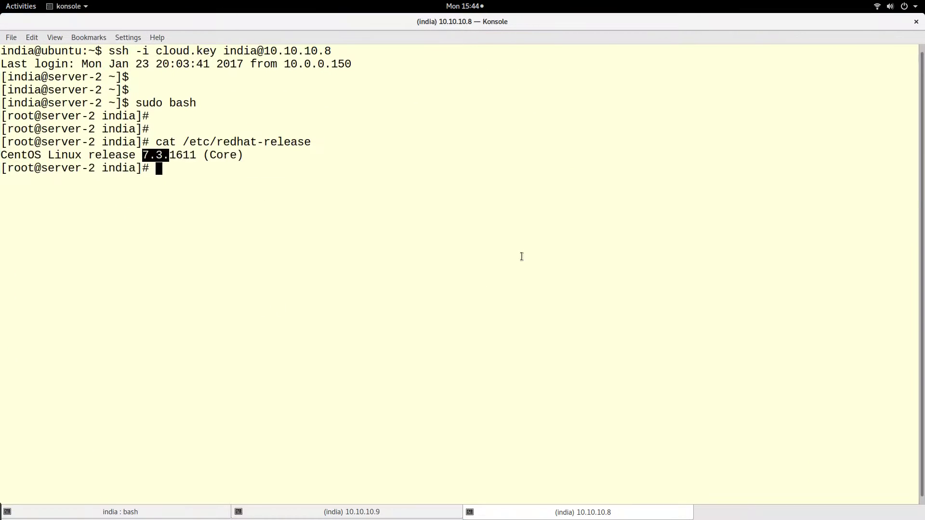
left_click(577, 166)
key("Return")
key("Return")
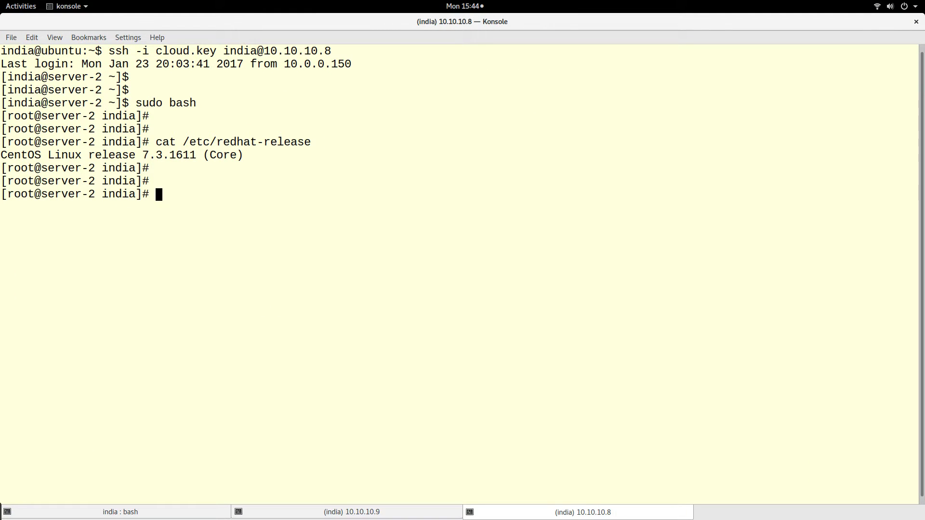
type("yum ")
type("install un")
type("bound -y")
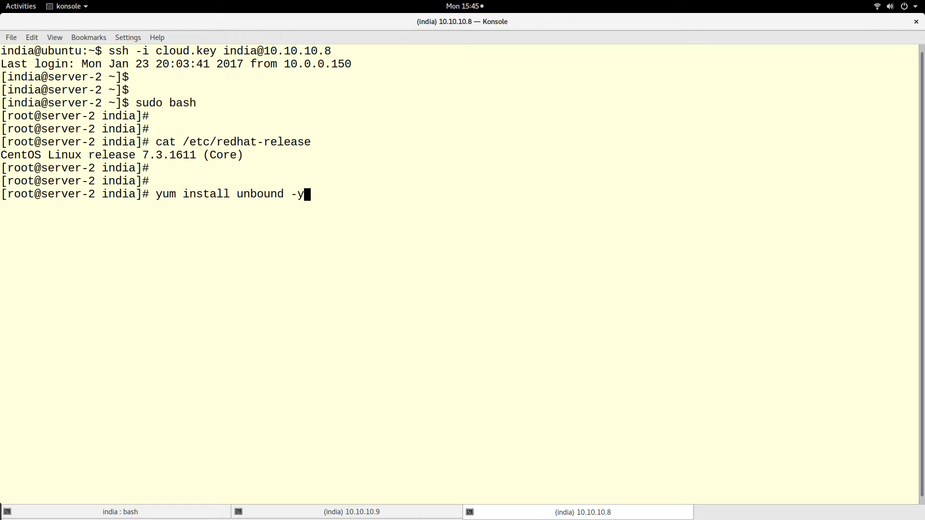
key("Return")
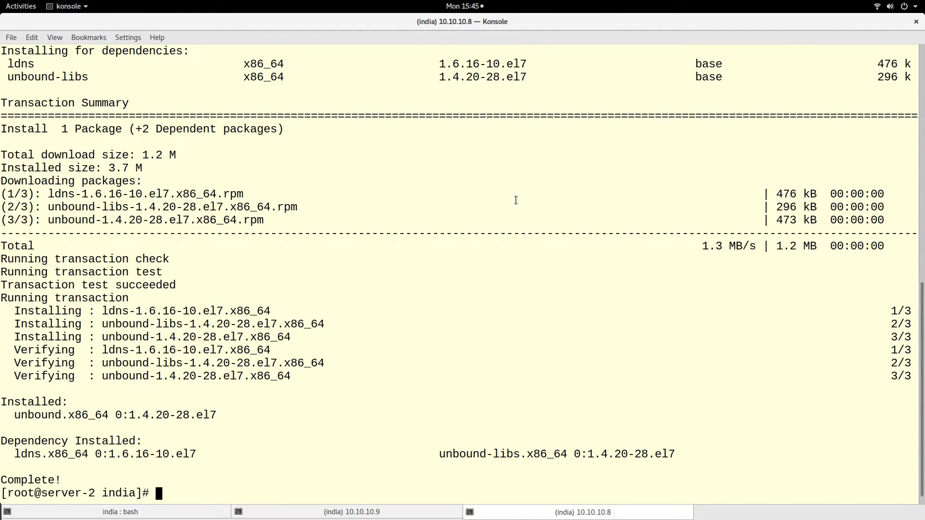
type("clear")
key("Return")
key("Return")
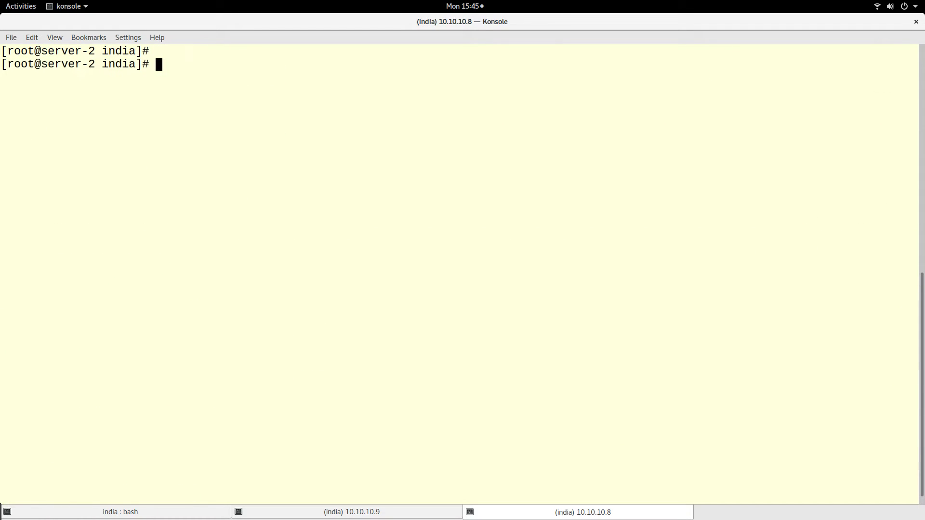
type("vim /et")
type("c/un")
Open /etc/unbound/unbound.conf in vim and highlight the server: section heading
key("Tab")
type("un")
key("Tab")
key("Return")
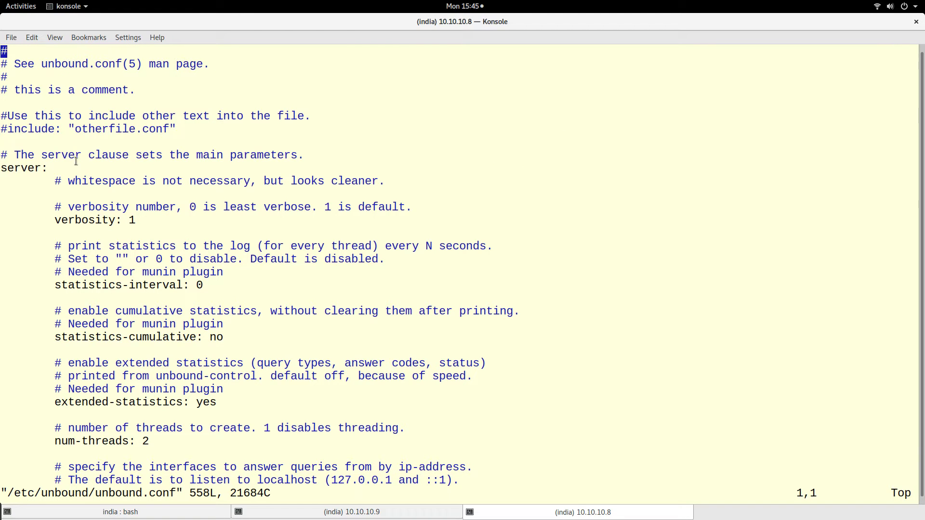
double_click(20, 168)
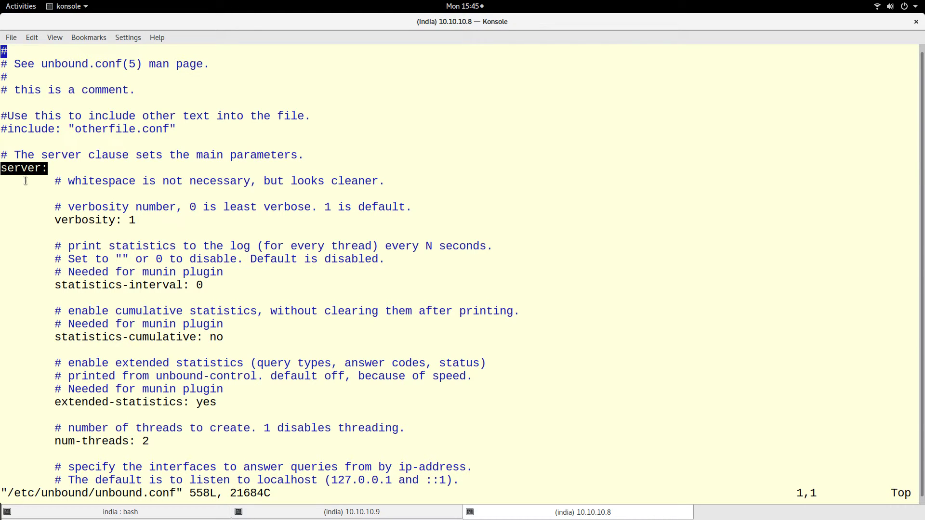
left_click(31, 168)
double_click(32, 168)
Uncomment the interface: 0.0.0.0 line by deleting its leading #
key("Down")
key("Down")
key("Down")
key("Down")
key("Down")
key("Down")
key("Down")
key("Down")
key("Down")
key("Down")
key("Down")
key("Down")
key("Down")
key("Down")
key("Down")
key("Up")
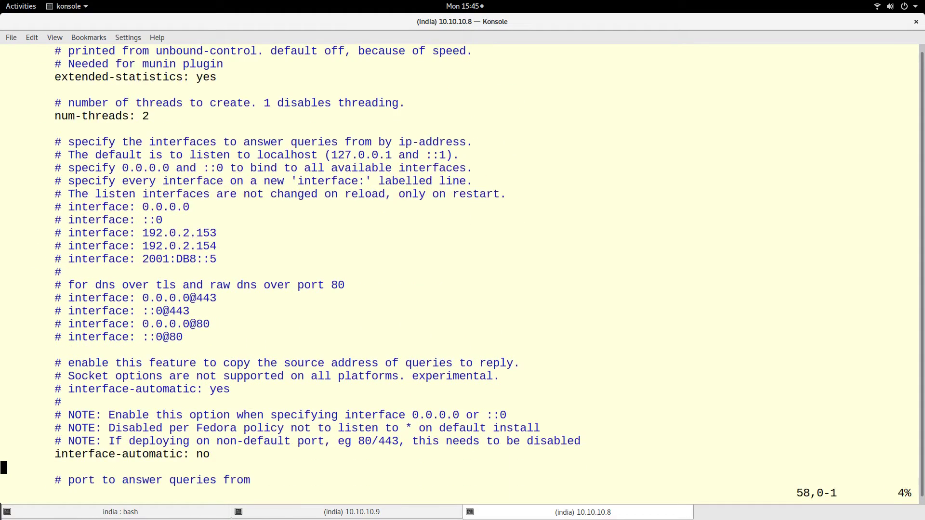
key("Up")
key("Up")
key("Up")
key("Up")
key("Up")
key("Up")
key("Down")
key("Right")
double_click(103, 209)
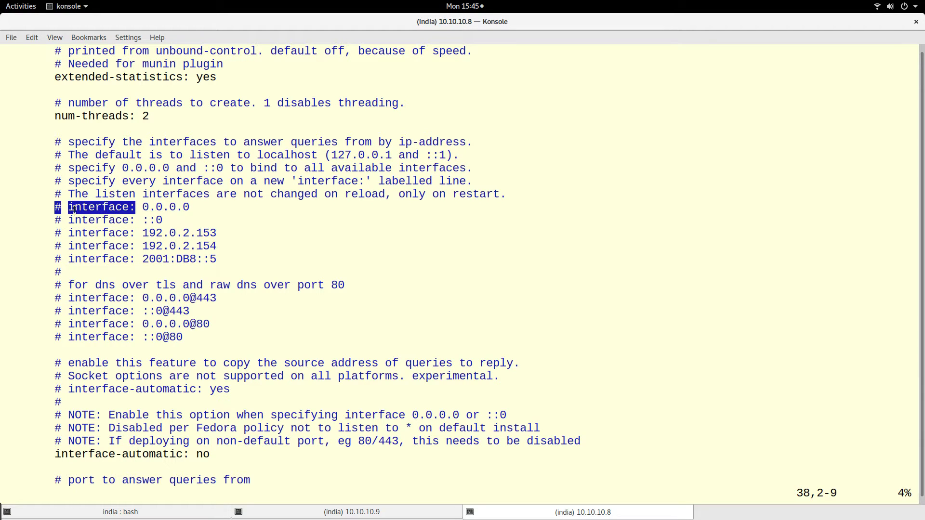
left_click(167, 212)
key("Left")
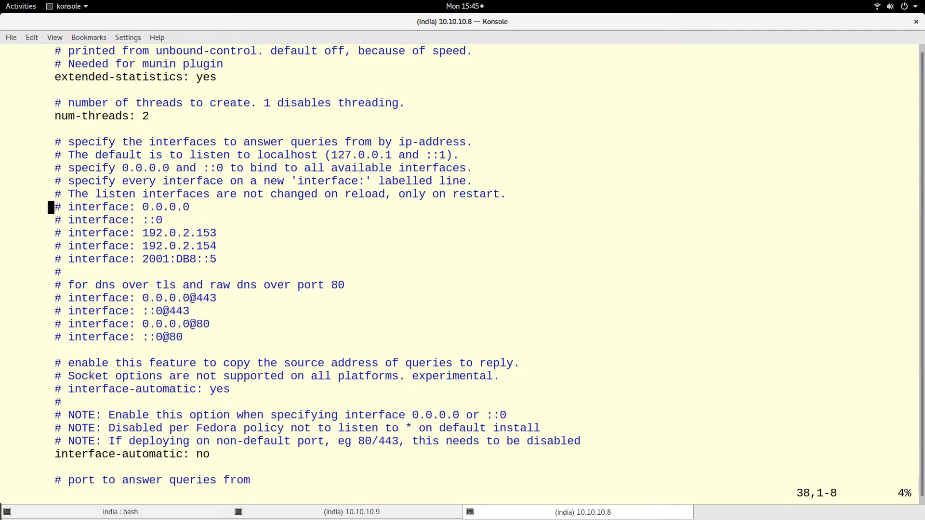
key("Right")
key("x")
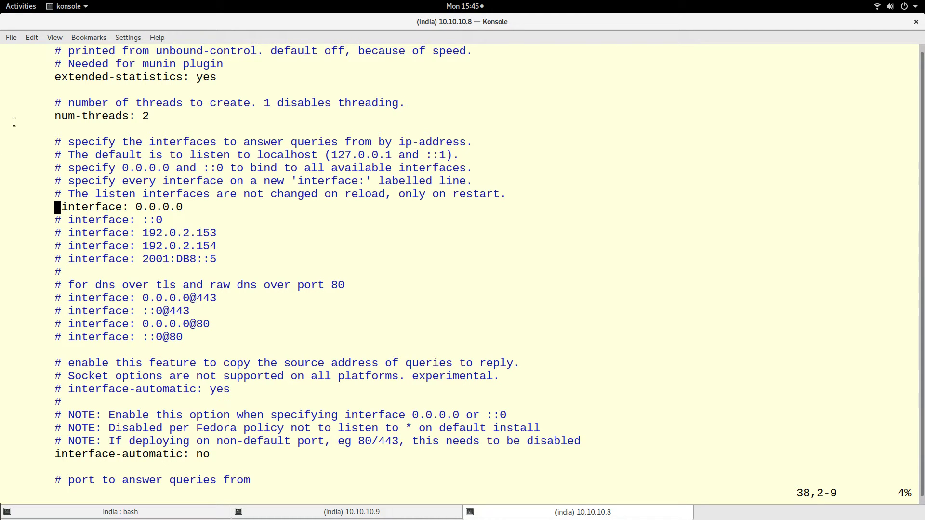
Highlight the 192.0.2 example address and the uncommented 0.0.0.0 listen address
left_click_drag(142, 233, 219, 233)
left_click(185, 231)
left_click_drag(133, 206, 190, 207)
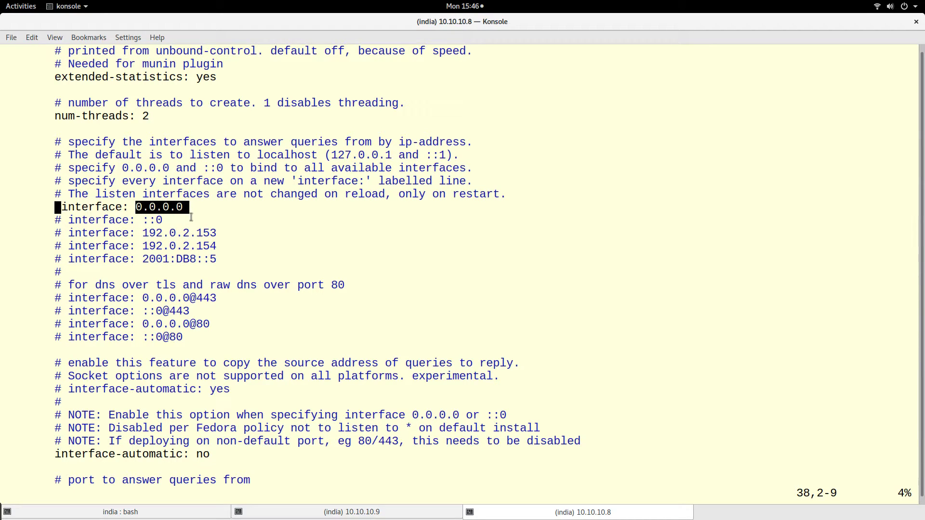
key("Down")
key("Down")
key("Down")
key("Down")
key("Down")
key("Down")
key("Down")
key("Down")
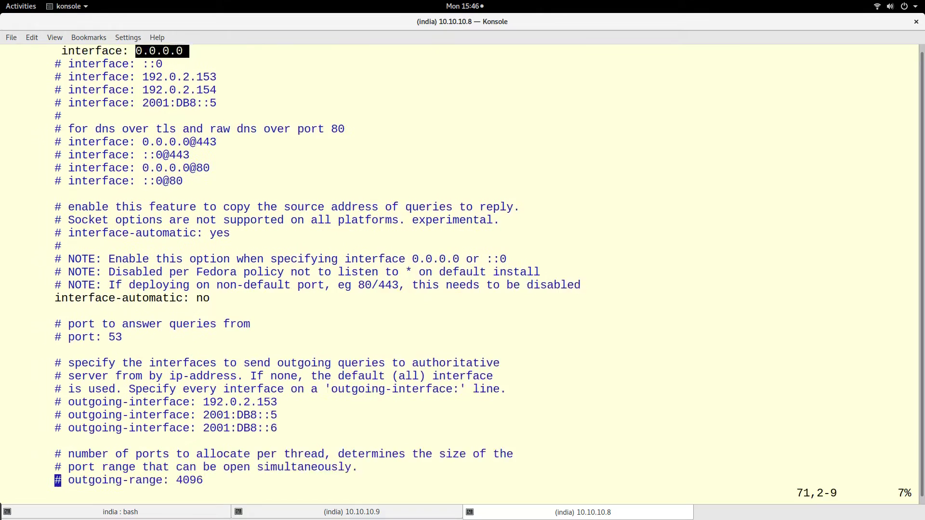
key("Down")
key("Down")
key("Down")
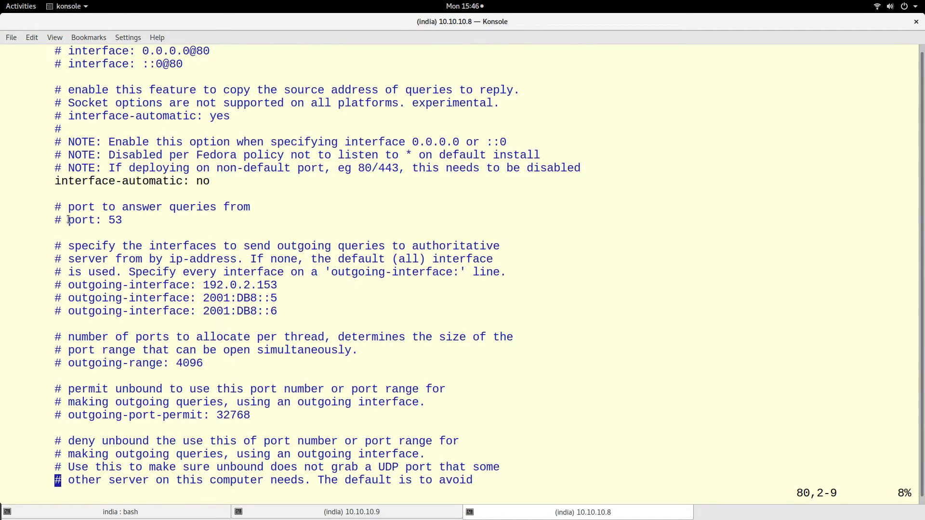
left_click_drag(61, 221, 133, 221)
left_click(180, 227)
key("Down")
key("Down")
key("Down")
key("Down")
key("Down")
key("Down")
key("Down")
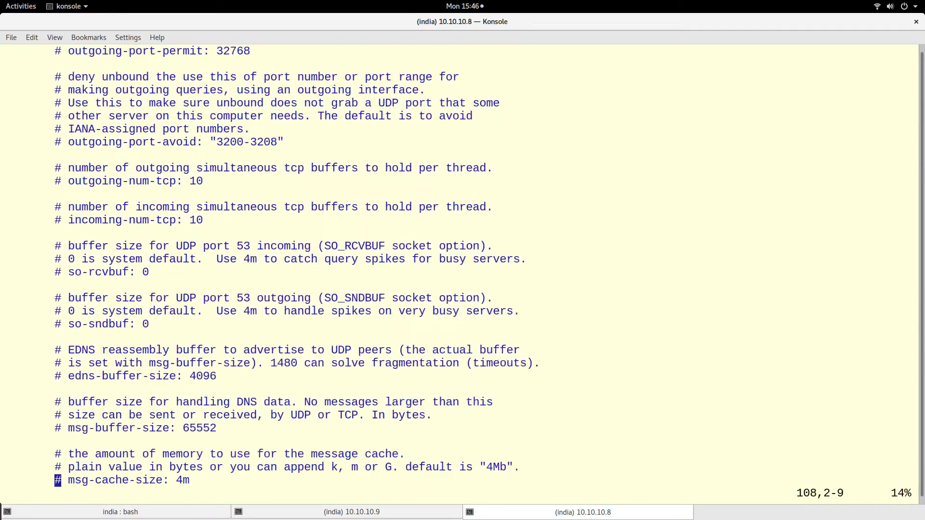
key("Down")
key("Down")
key("Down")
key("Down")
key("Down")
key("Down")
key("Down")
key("Down")
key("Down")
key("Down")
key("Down")
key("Down")
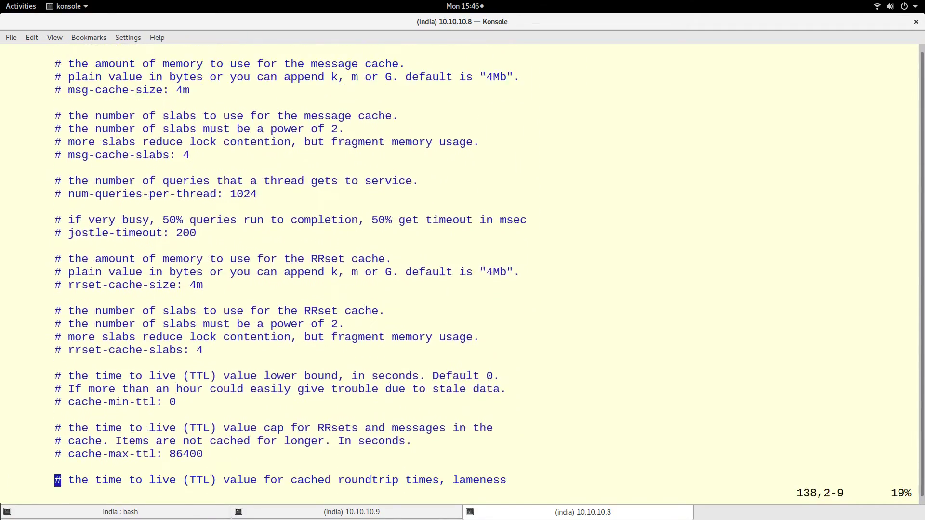
key("Down")
key("Down")
key("Down")
key("Down")
key("Down")
key("Down")
key("Down")
key("Down")
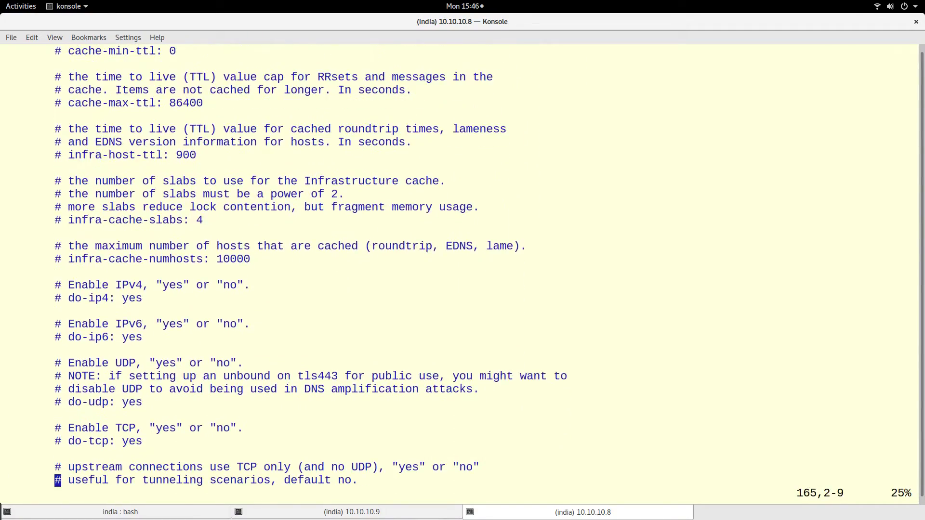
key("Down")
key("Down")
key("Down")
key("Down")
key("Down")
key("Down")
key("Down")
key("Down")
key("Down")
key("Down")
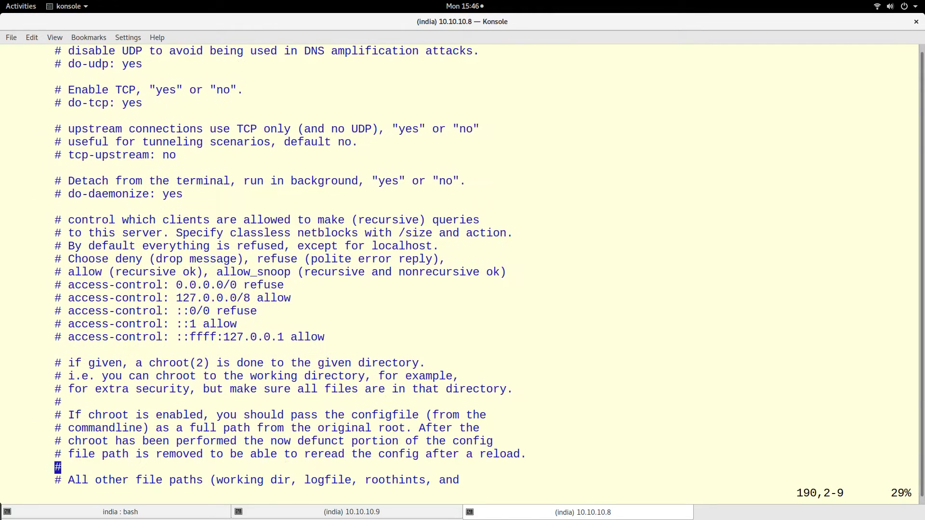
key("Up")
key("Up")
key("Up")
key("Up")
key("Up")
key("Up")
key("Up")
key("Up")
key("Up")
Insert an indented access-control: 192.168.2.0/24 line below the commented examples
key("i")
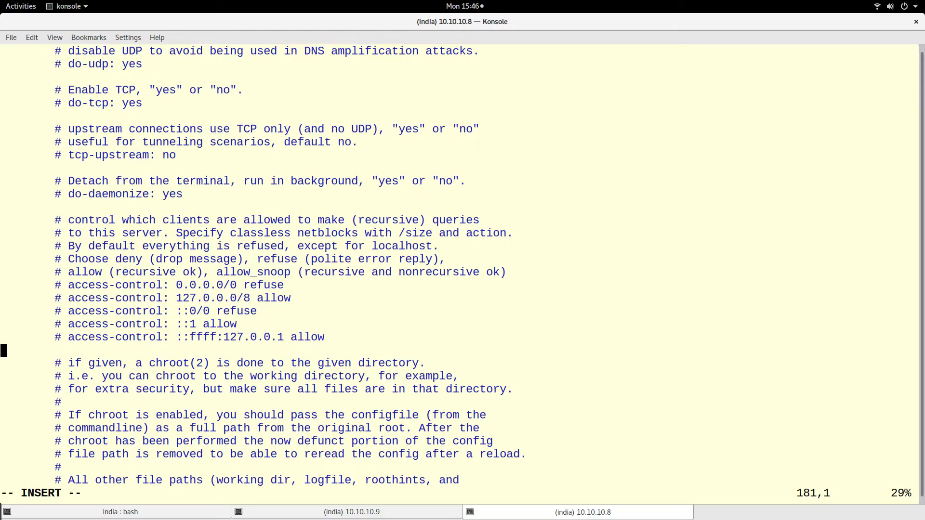
key("Tab")
type("acce")
type("ss-c")
type("ontrol")
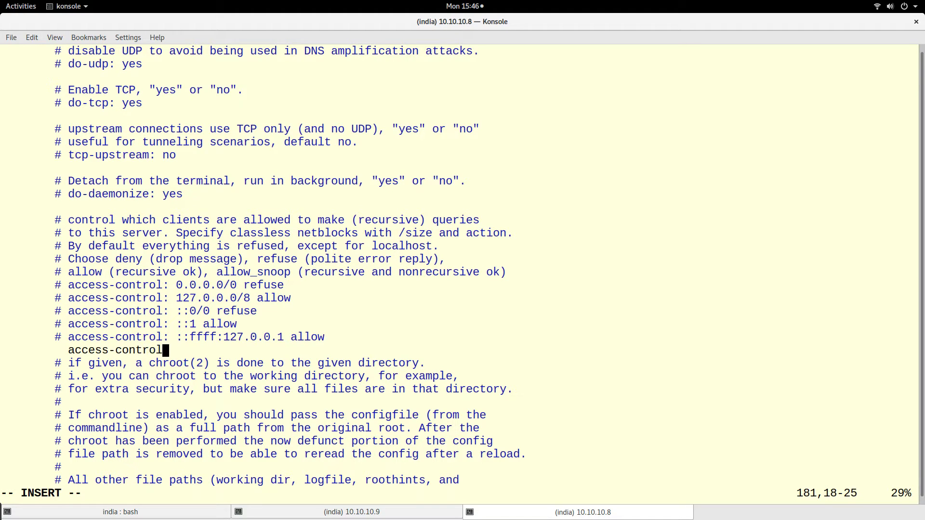
type(": 192.")
type("168.")
type("2.0")
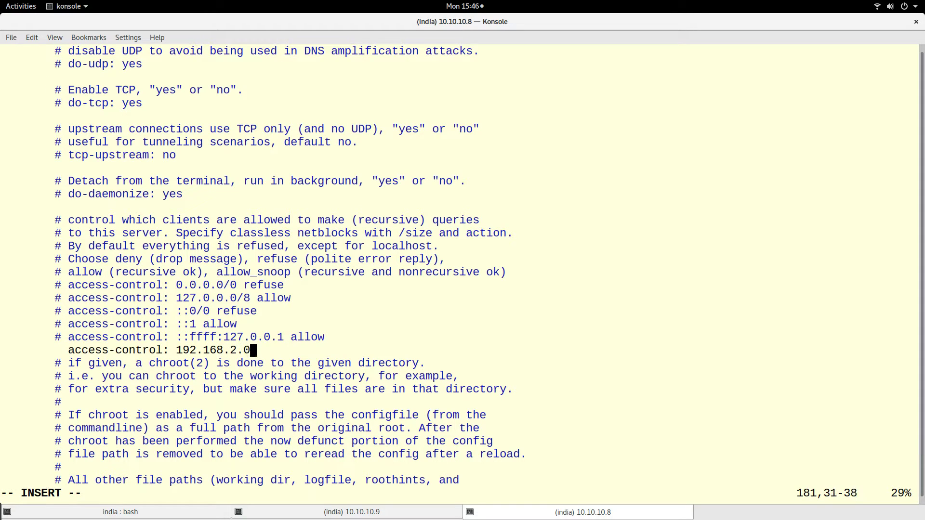
type("/24")
key("Return")
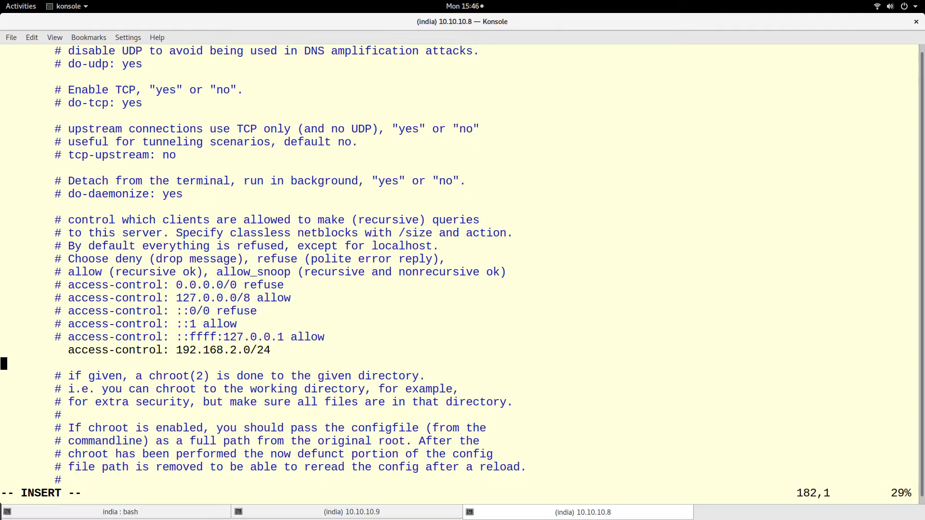
double_click(243, 351)
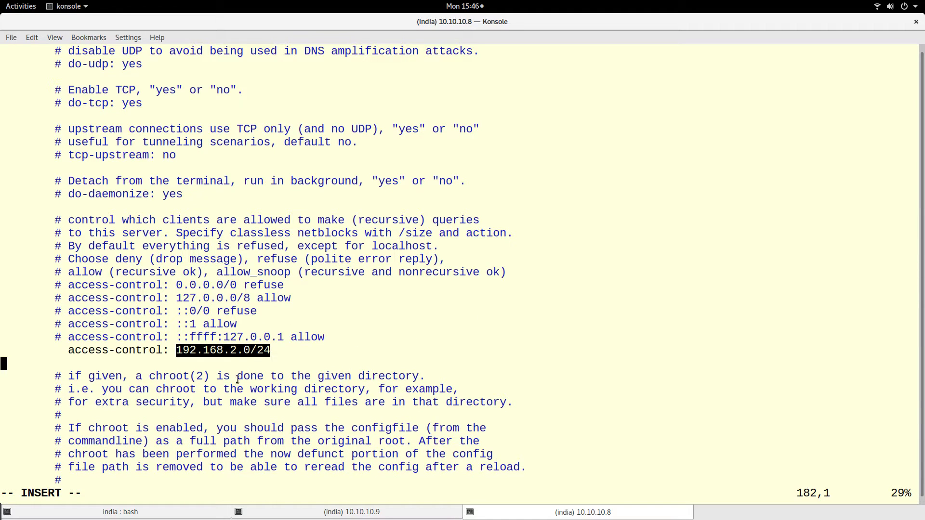
left_click(309, 357)
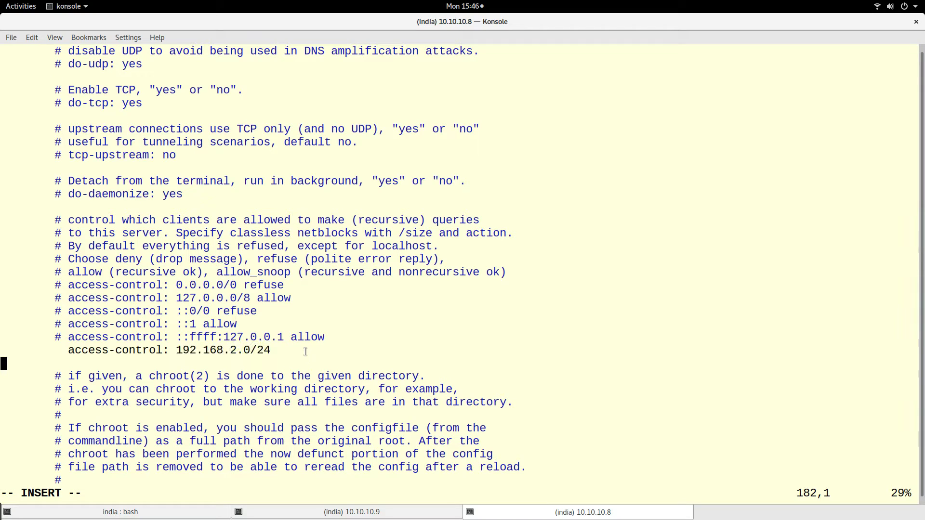
Append allow to the 192.168.2.0/24 rule and highlight the subnet and allow keyword
key("Up")
key("End")
type("allow")
key("Return")
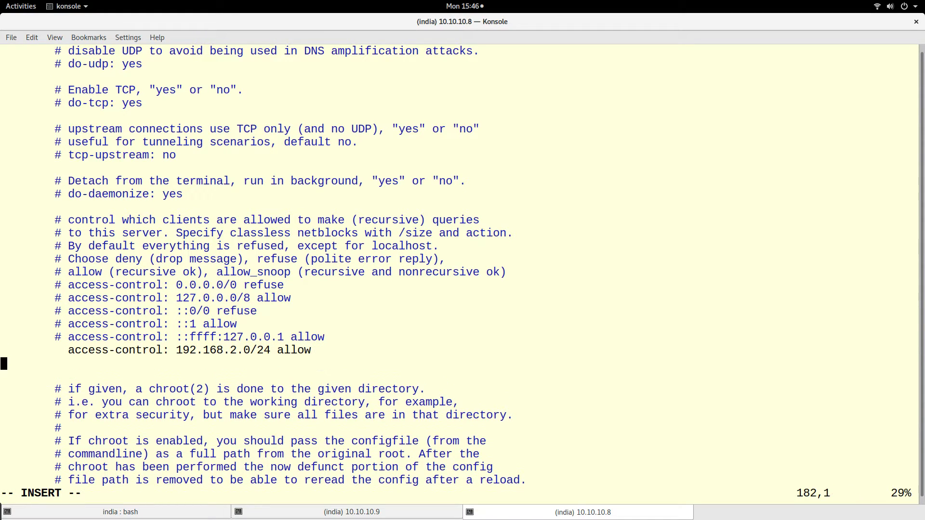
double_click(239, 352)
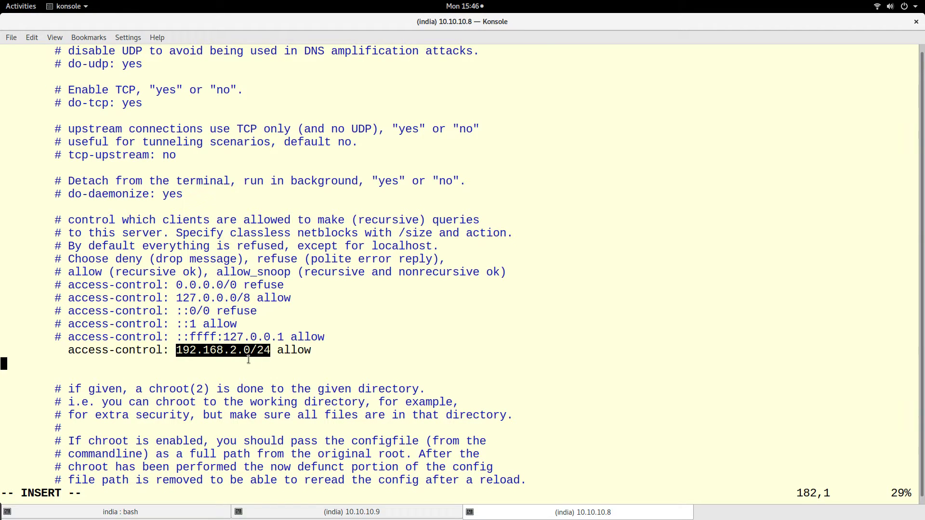
double_click(297, 350)
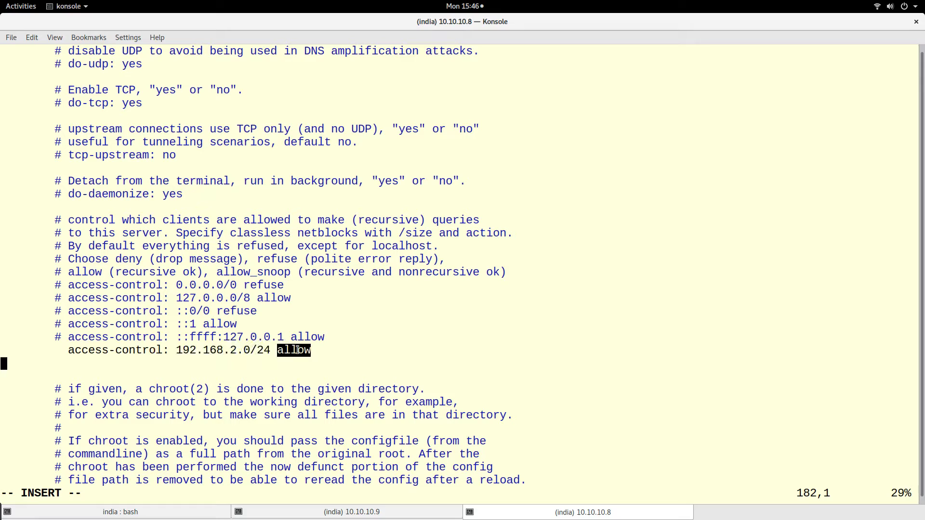
key("Down")
key("Down")
key("Down")
key("Down")
key("Down")
key("Down")
key("Down")
key("Down")
key("Down")
key("Down")
key("Down")
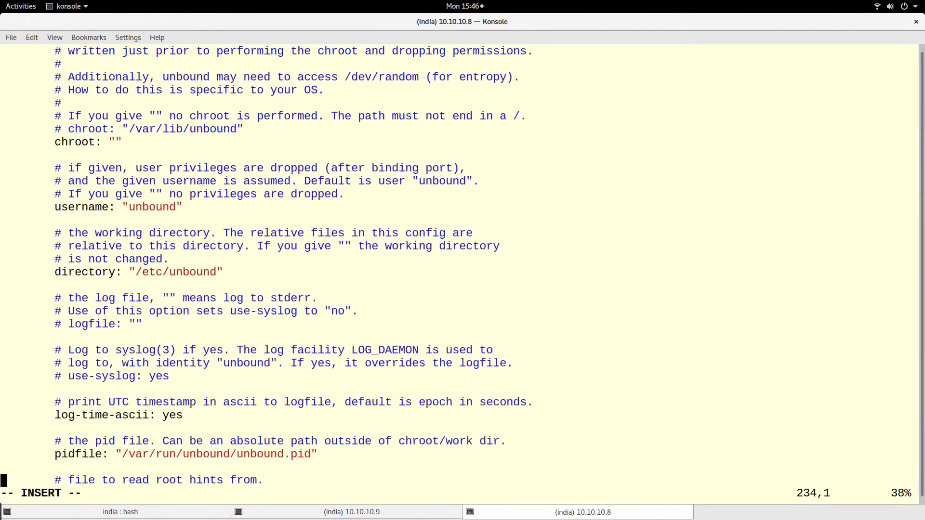
Leave insert mode, jump to the file end, and delete the # under the forward-zone examples
key("Down")
key("Down")
key("Down")
key("Down")
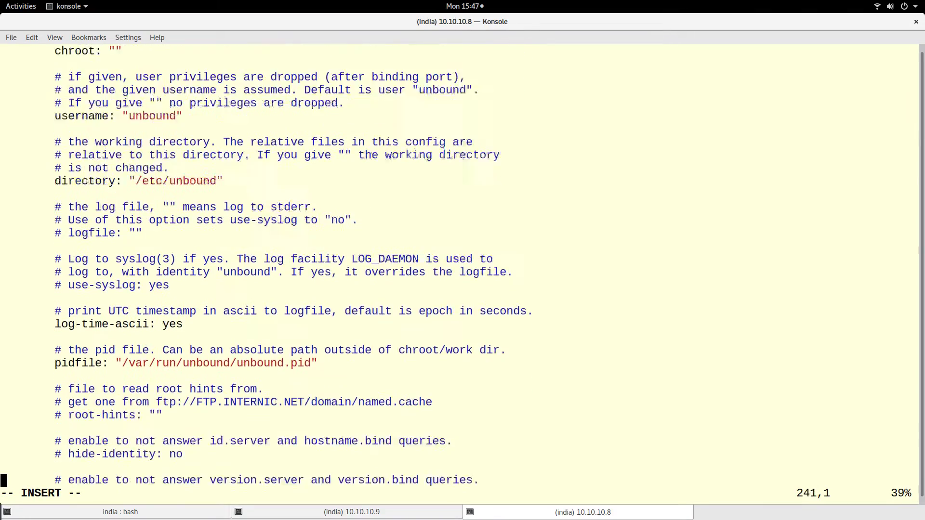
key("Down")
key("Down")
key("Down")
key("Down")
key("Down")
key("Down")
key("Down")
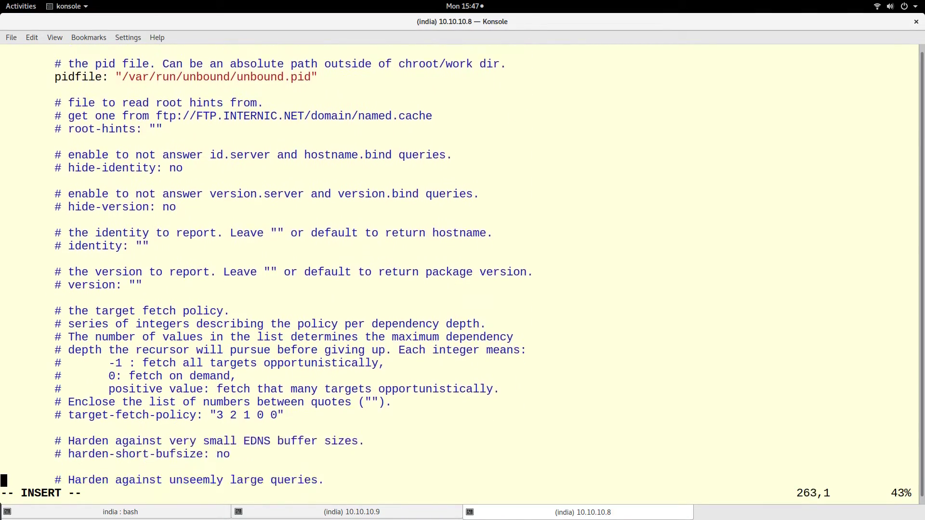
key("Down")
key("Down")
key("Down")
key("Down")
key("Down")
key("Down")
key("Down")
key("Down")
key("Down")
key("Down")
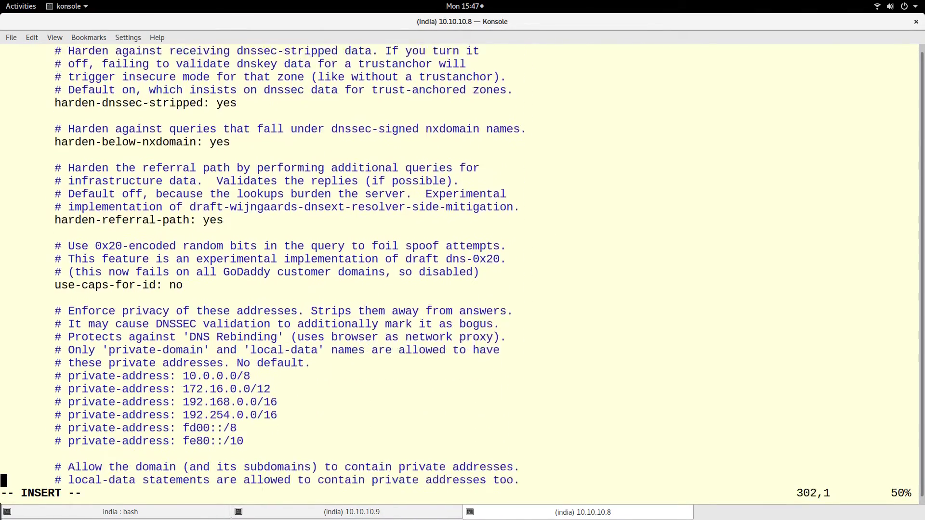
key("Down")
key("Down")
key("Down")
key("Escape")
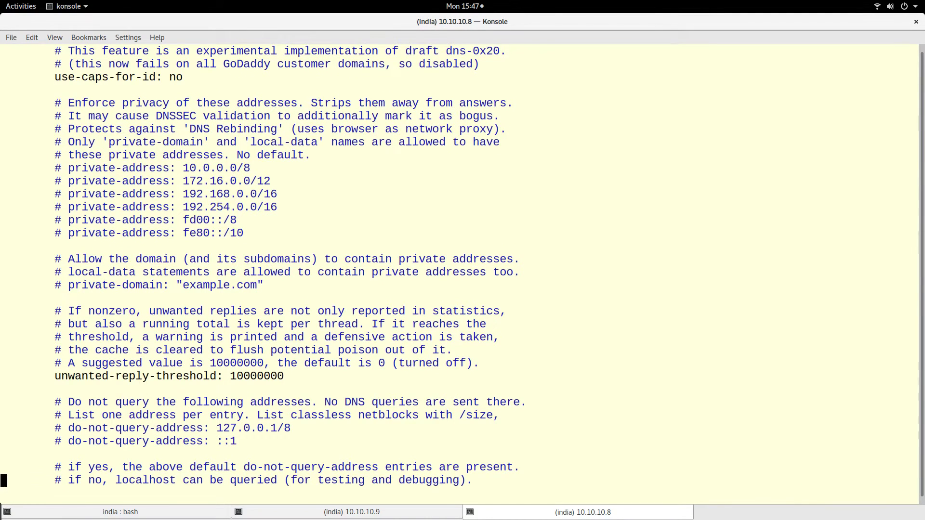
key("shift+g")
key("Up")
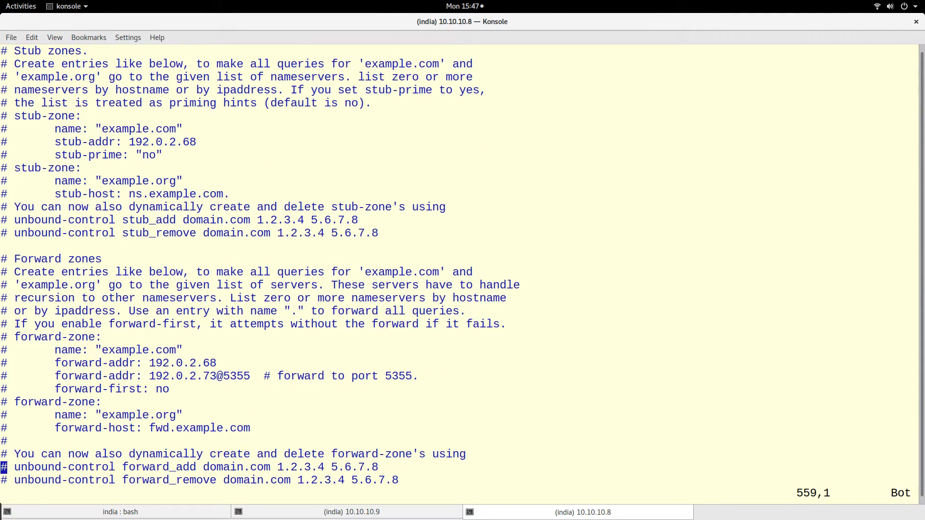
key("Up")
key("Up")
key("Up")
key("Right")
key("Down")
key("i")
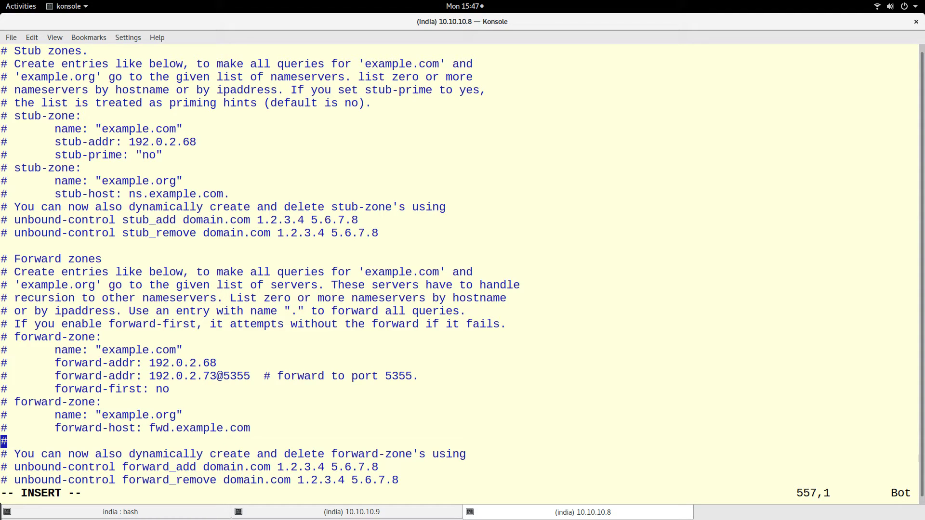
key("Delete")
type("forward")
type("-zon")
type("e:")
Write the dolastack.com forward zone with forward-addr 10.1.1.200, fixing address typos
key("Return")
key("Tab")
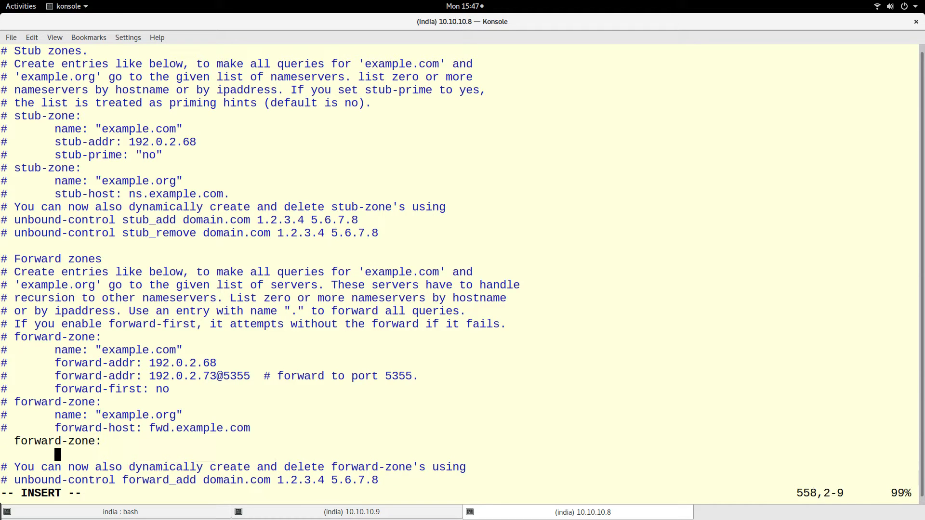
type("name")
type(": \"")
type("dola")
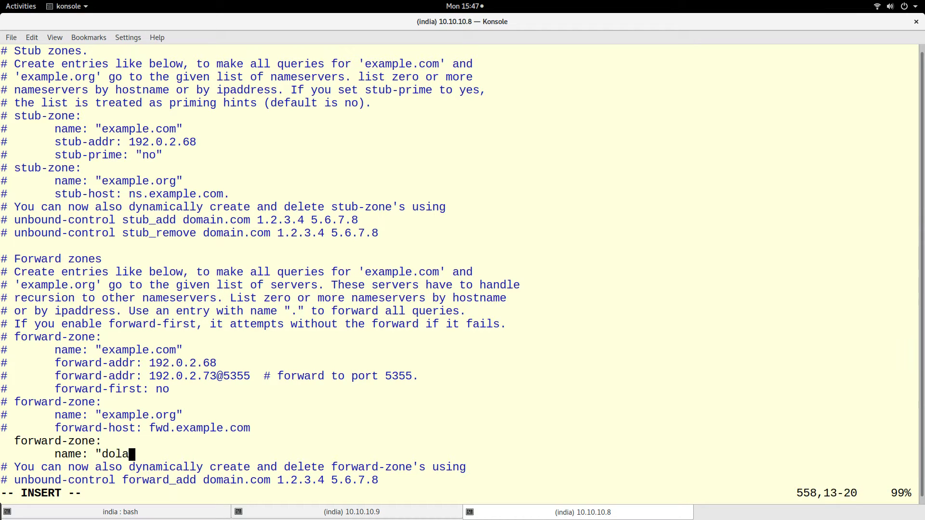
type("stack\"")
key("Left")
type(".com")
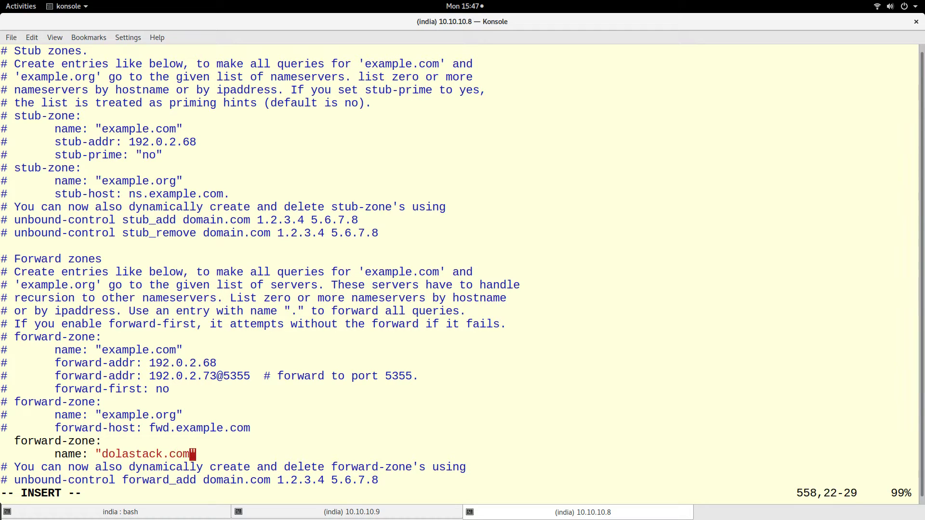
key("Right")
key("Return")
key("Tab")
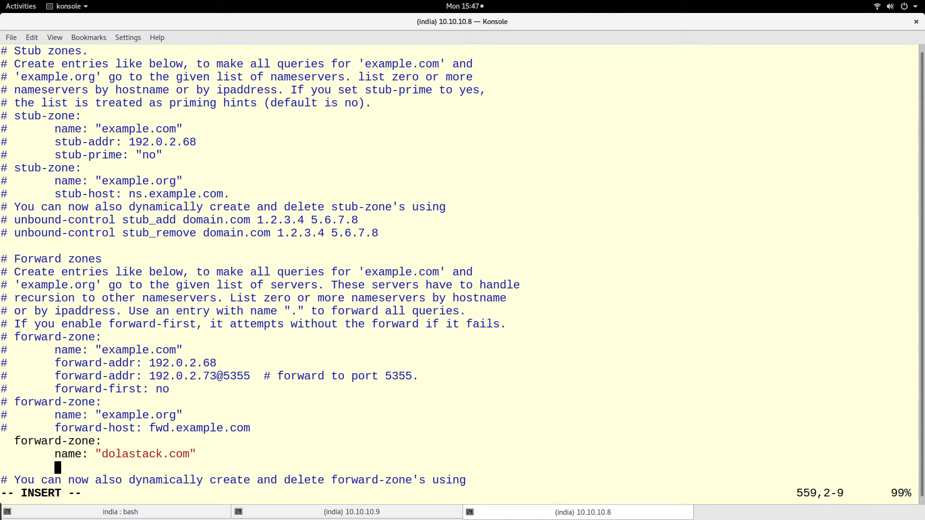
type("fo")
type("rward")
type("-addr: ")
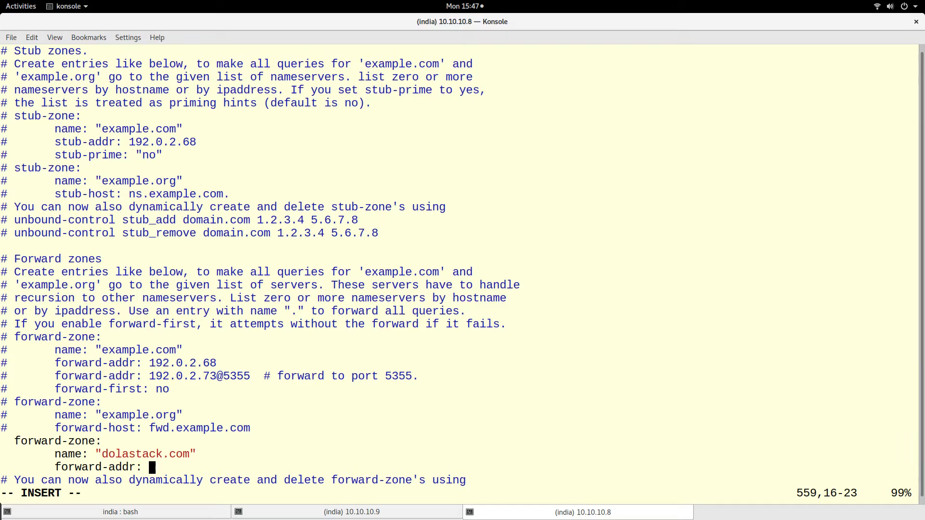
type("1")
key("BackSpace")
type("10")
key("BackSpace")
key("BackSpace")
type("101.1")
key("BackSpace")
key("BackSpace")
key("BackSpace")
type(".")
type("1.1.20")
type("0")
key("Return")
key("Return")
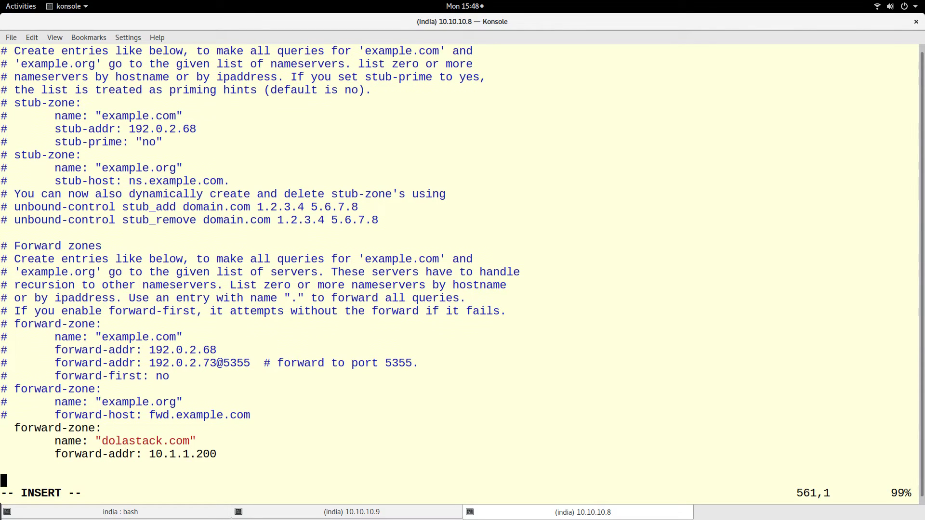
key("Tab")
Type forward-zone:, name: "." and forward-addr: 8.8.8.8 on indented lines
key("BackSpace")
type("for")
type("ward-")
type("zone:")
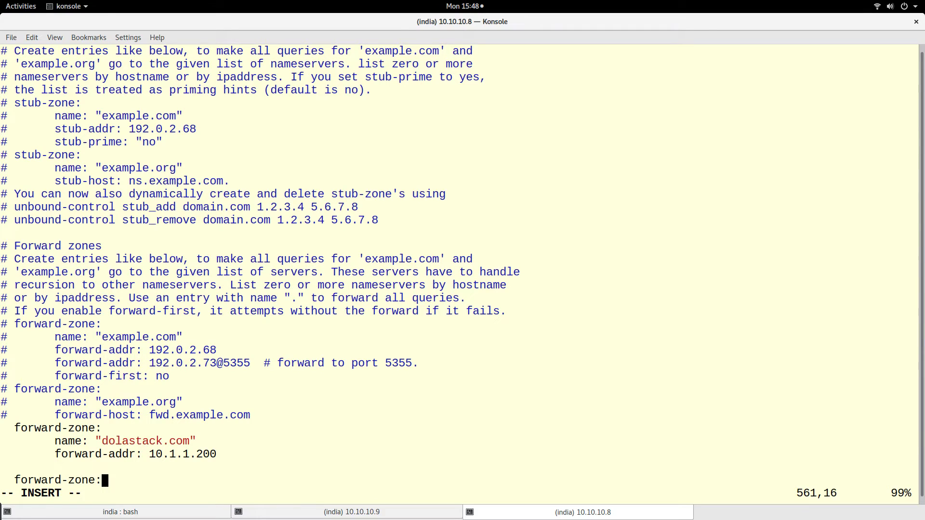
key("Return")
type("n")
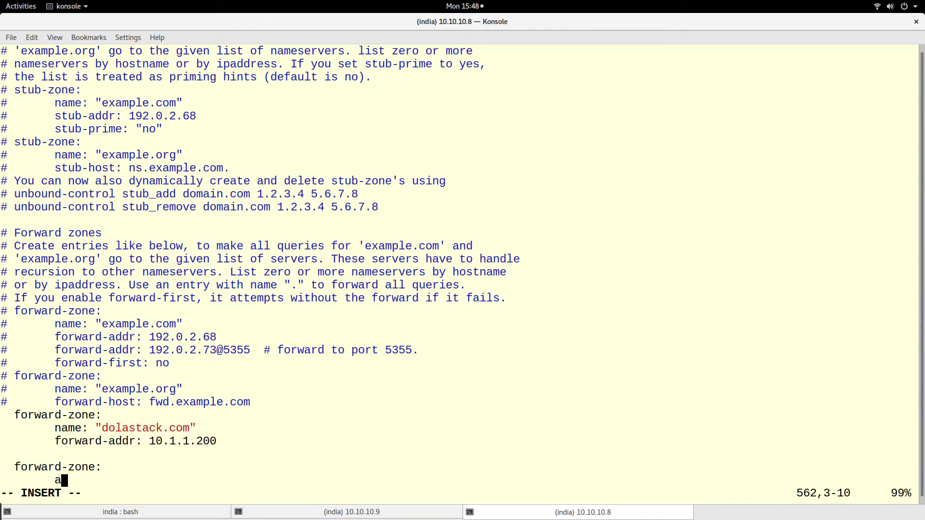
key("BackSpace")
type("name: ")
type("\".")
type("\"")
key("Return")
type("f")
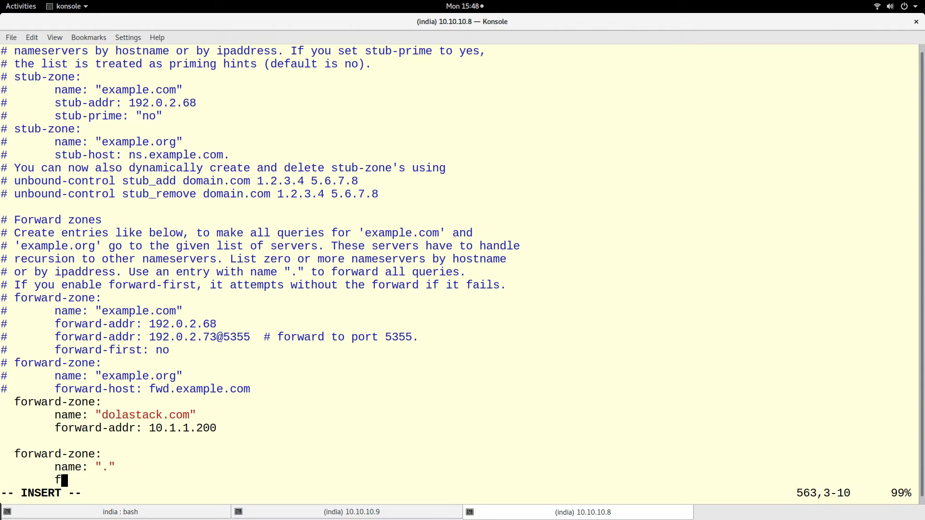
type("orwa")
key("Tab")
key("BackSpace")
type("rd-add")
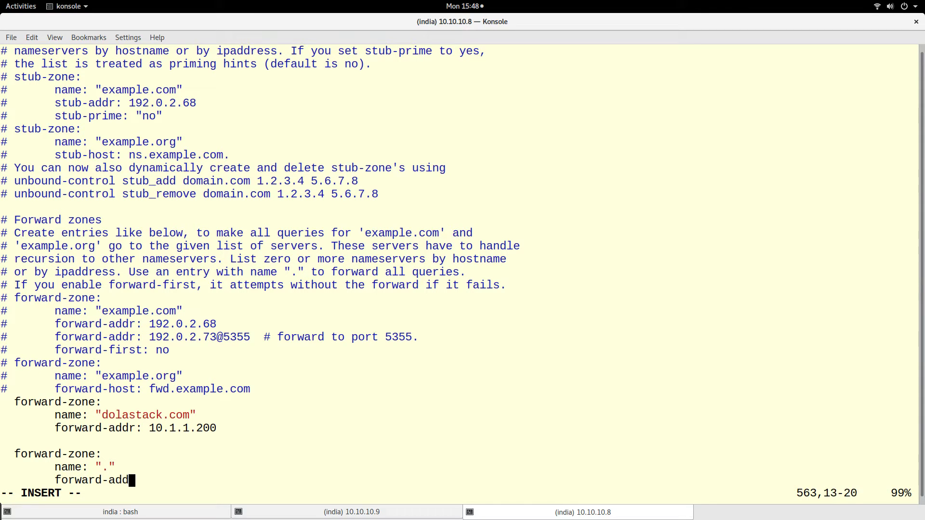
type("r: ")
type("8.8.8.8")
key("Return")
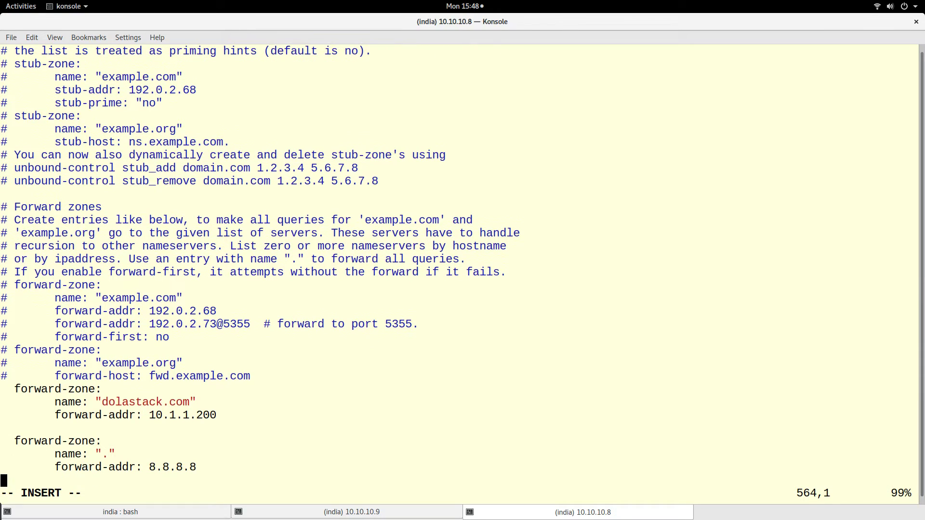
type("# You can now also dynamically create and delete forward-zone's using")
key("Return")
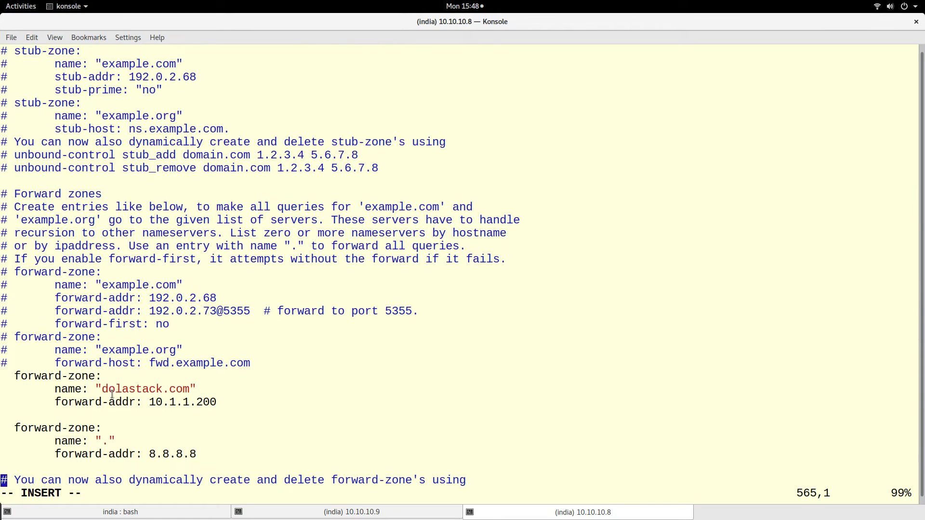
double_click(62, 393)
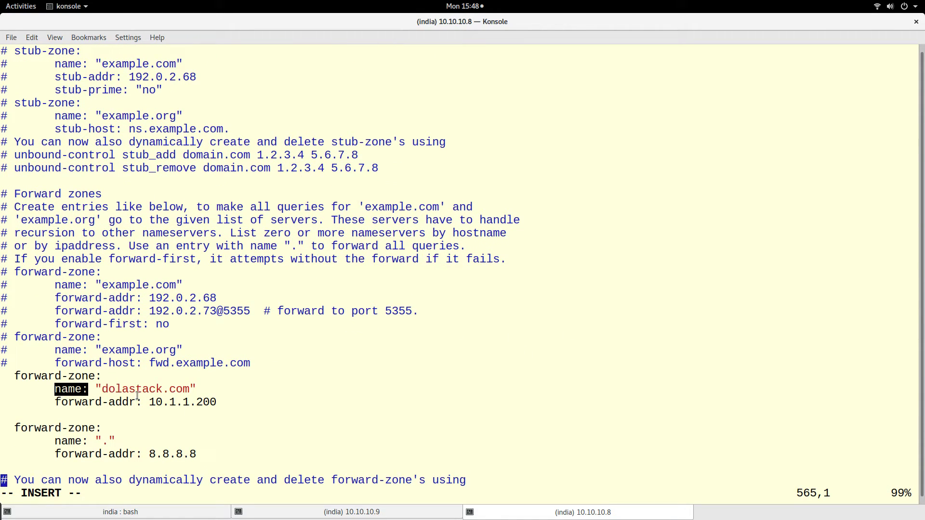
left_click(150, 387)
double_click(151, 388)
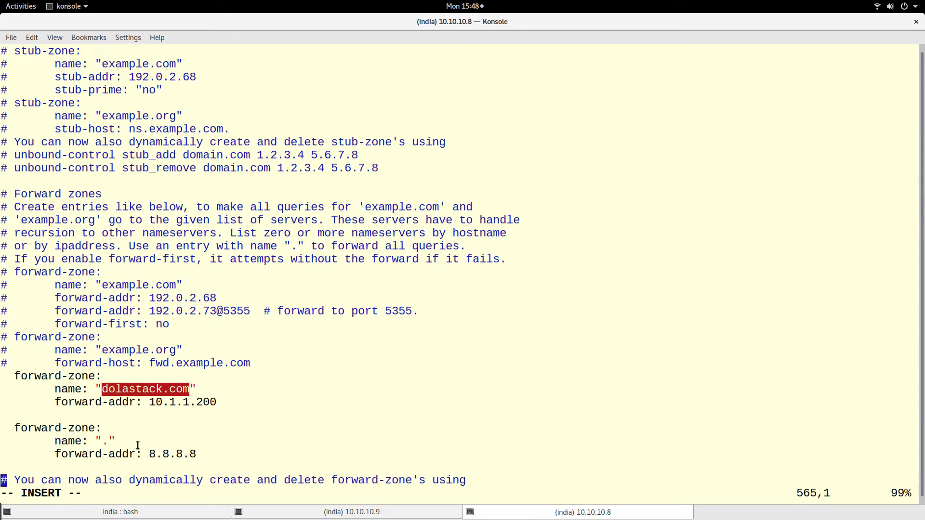
left_click_drag(95, 441, 124, 441)
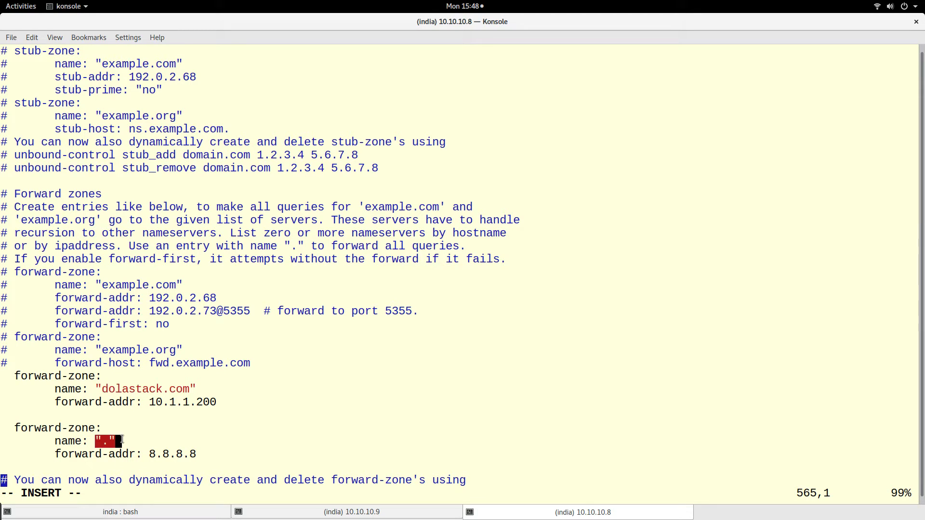
left_click(154, 425)
double_click(76, 403)
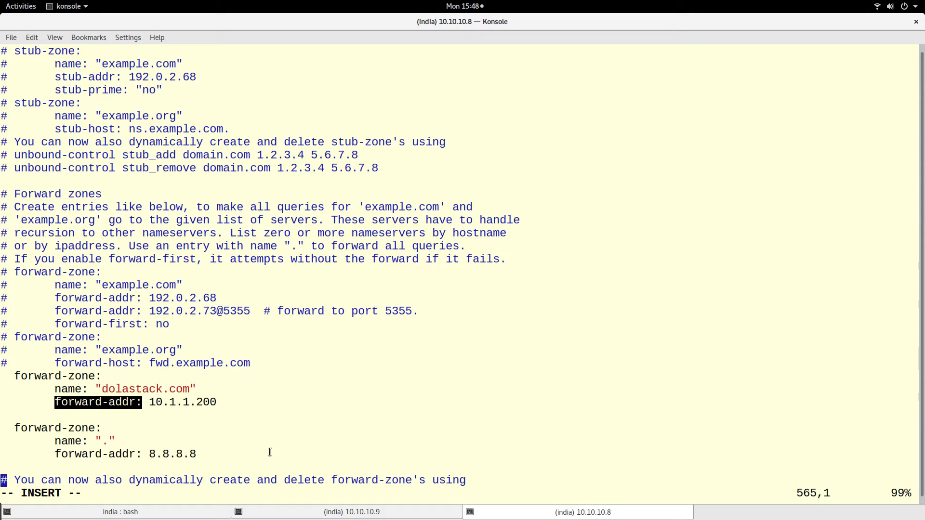
key("Escape")
type(":wq")
Save unbound.conf with :wq and enable the unbound service with systemctl enable unbound
key("Return")
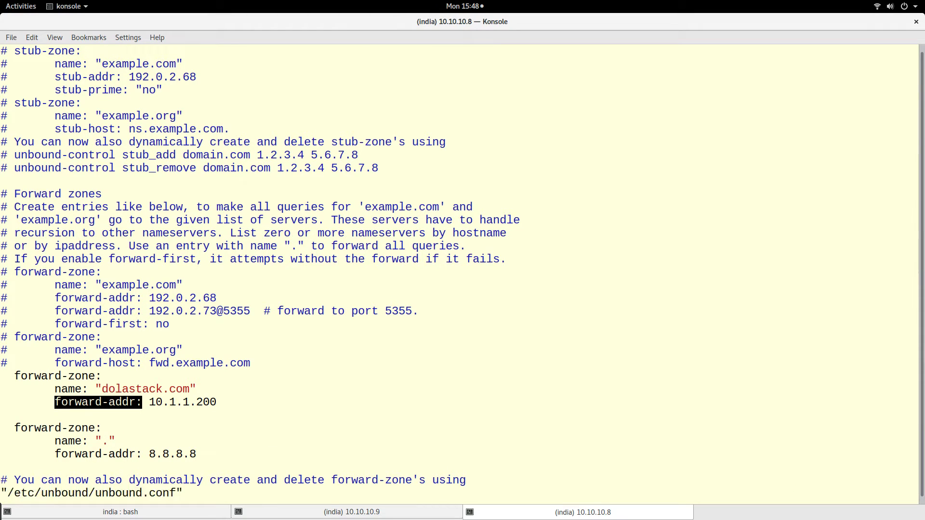
key("Return")
key("Return")
type("syste")
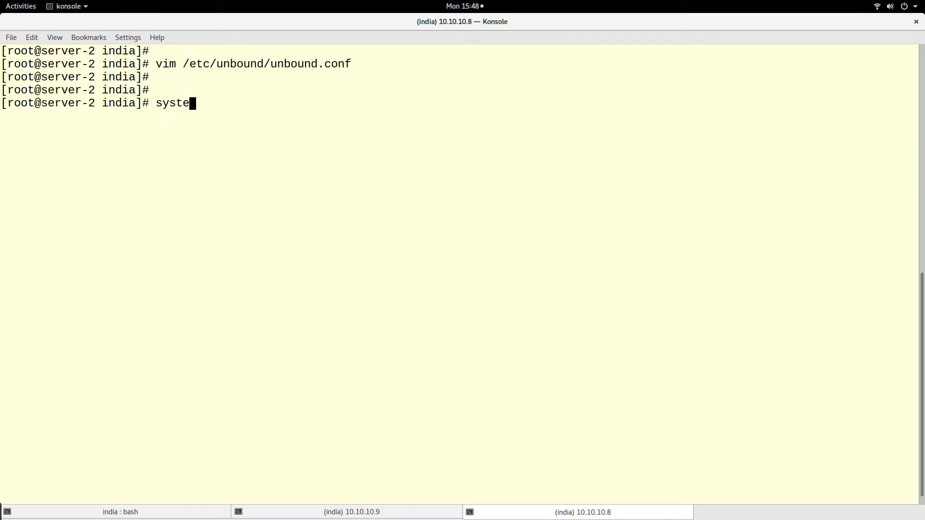
type("mctl e")
type("nable un")
type("bound")
key("Return")
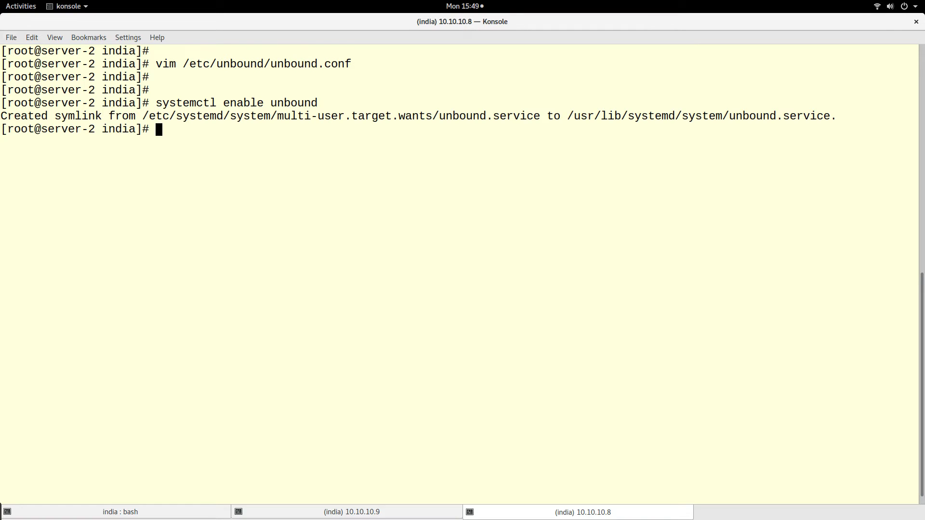
key("Return")
key("Up")
key("Down")
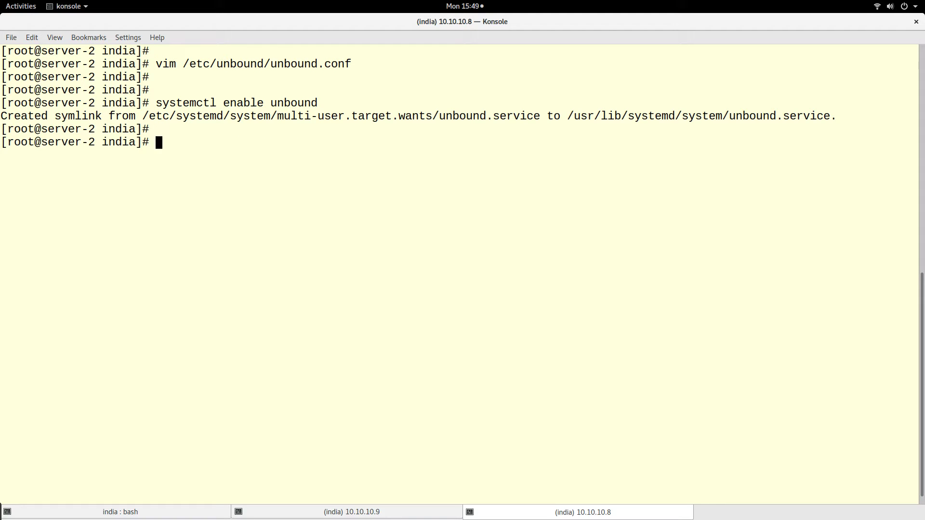
type("unbo")
type("und-c")
type("h")
Run unbound-checkconf and highlight the fatal missing /etc/unbound/unbound_server.key error
key("Tab")
key("Return")
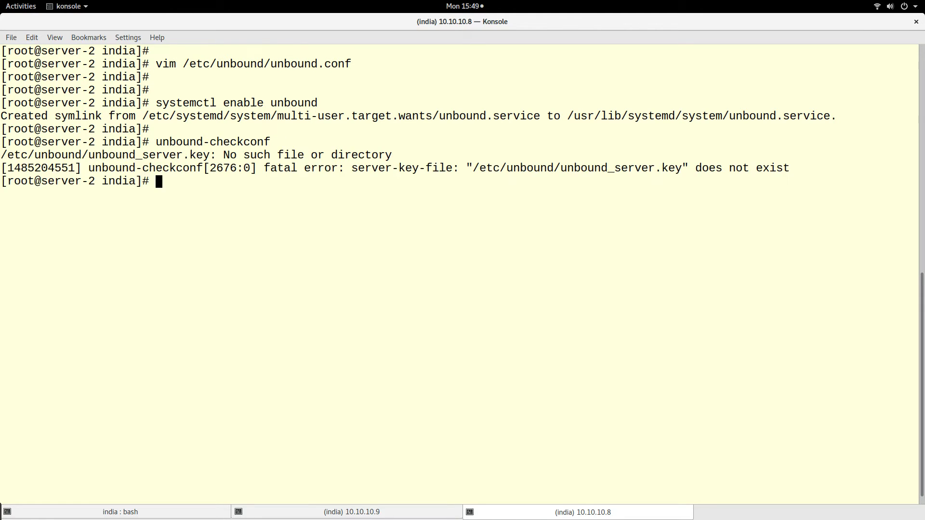
key("Return")
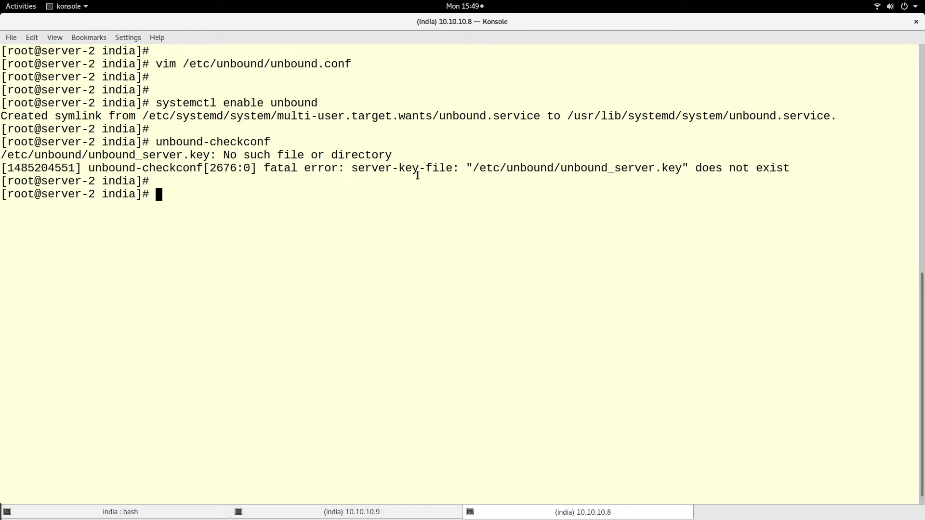
double_click(375, 168)
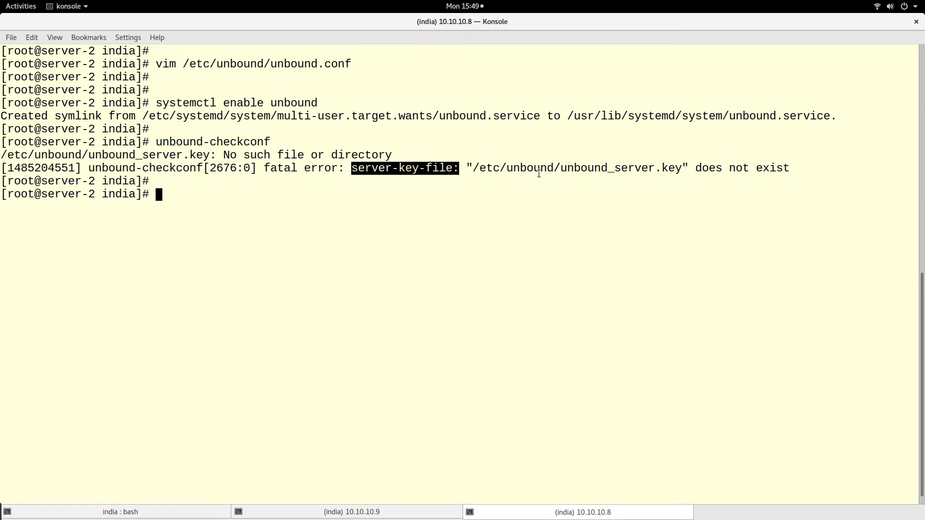
left_click(573, 166)
double_click(573, 166)
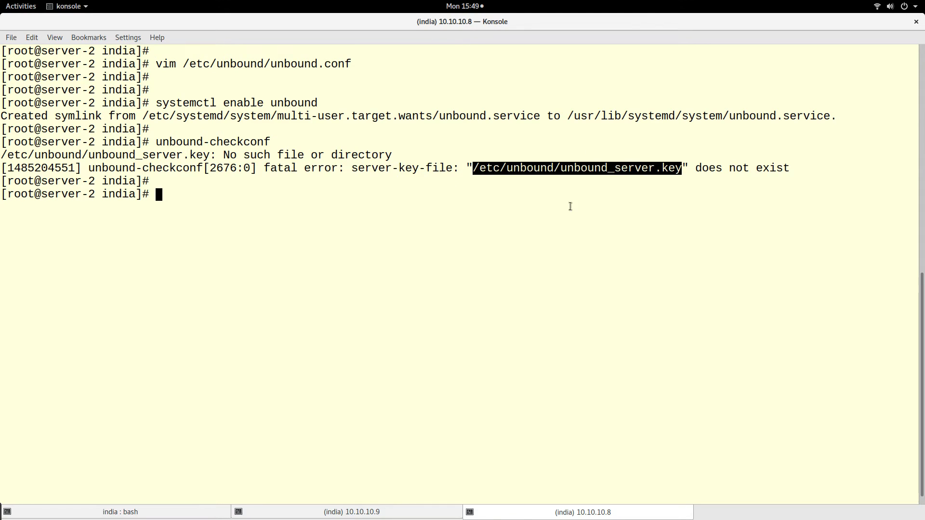
left_click(570, 206)
key("Return")
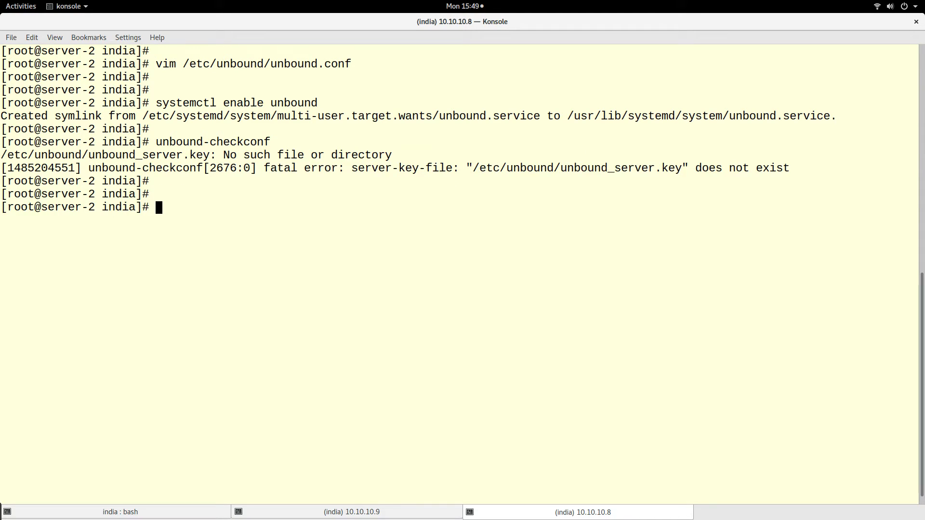
key("Up")
key("Up")
key("Up")
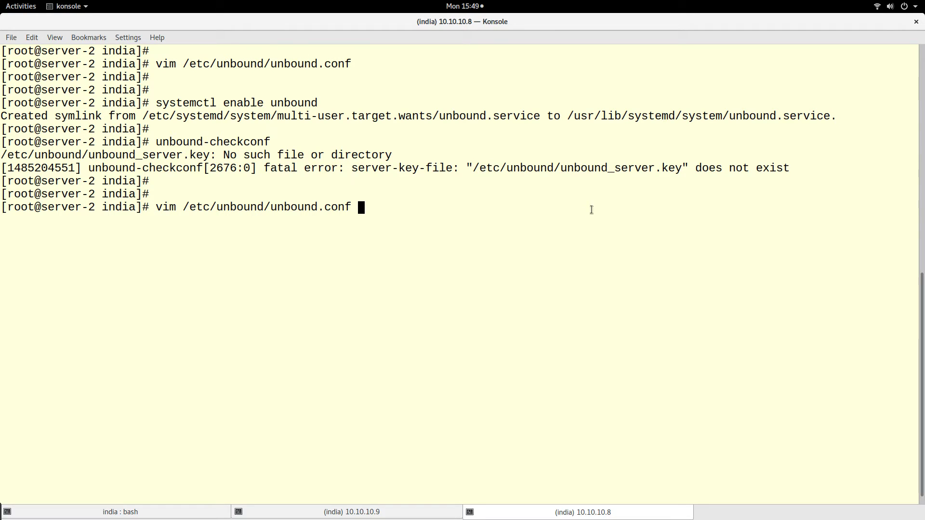
Reopen unbound.conf in vim and move to the remote-control server-key-file settings
double_click(600, 167)
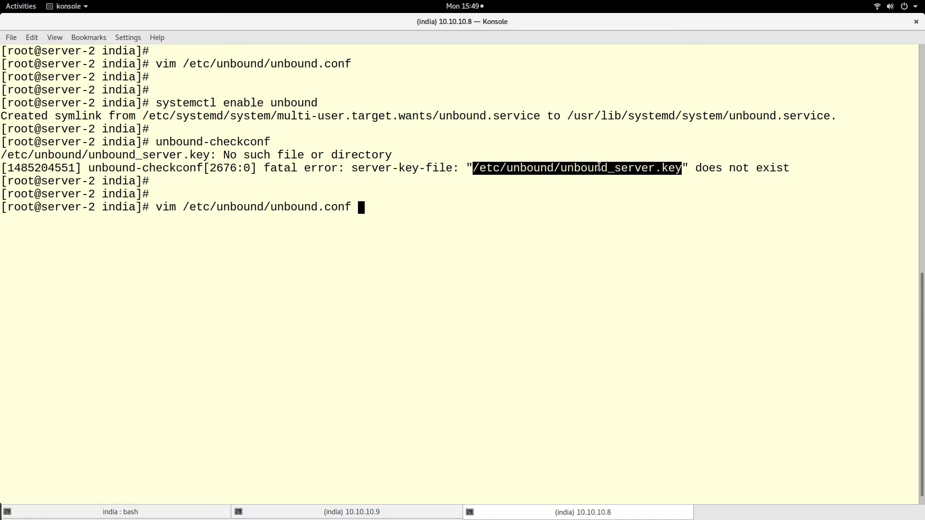
key("Return")
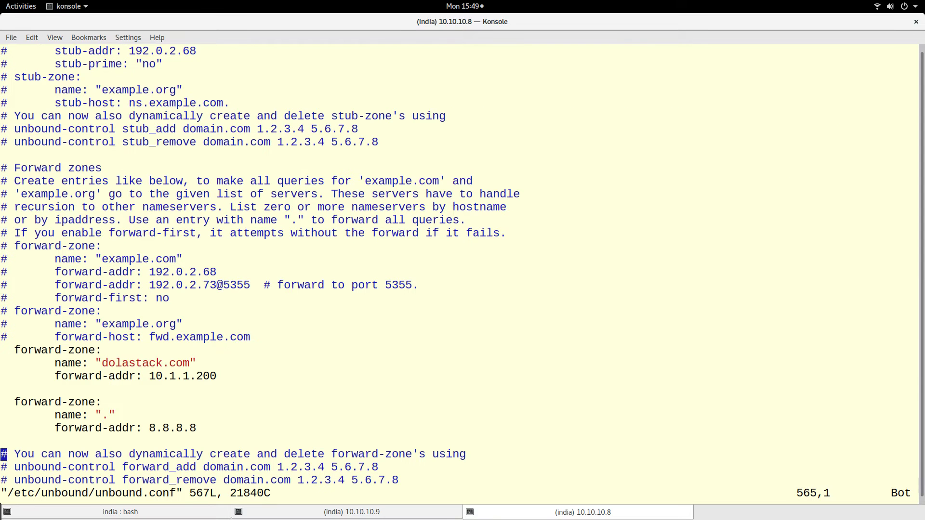
key("Up")
key("Up")
key("Up")
key("Up")
key("Up")
key("Up")
key("Up")
key("Up")
key("Up")
key("Up")
key("Up")
key("Up")
key("Up")
key("Up")
key("Up")
key("Up")
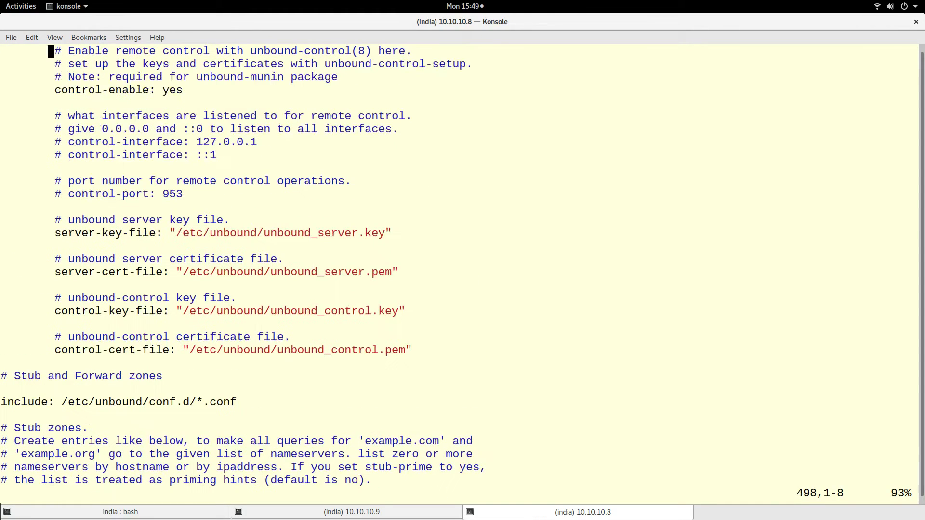
key("Up")
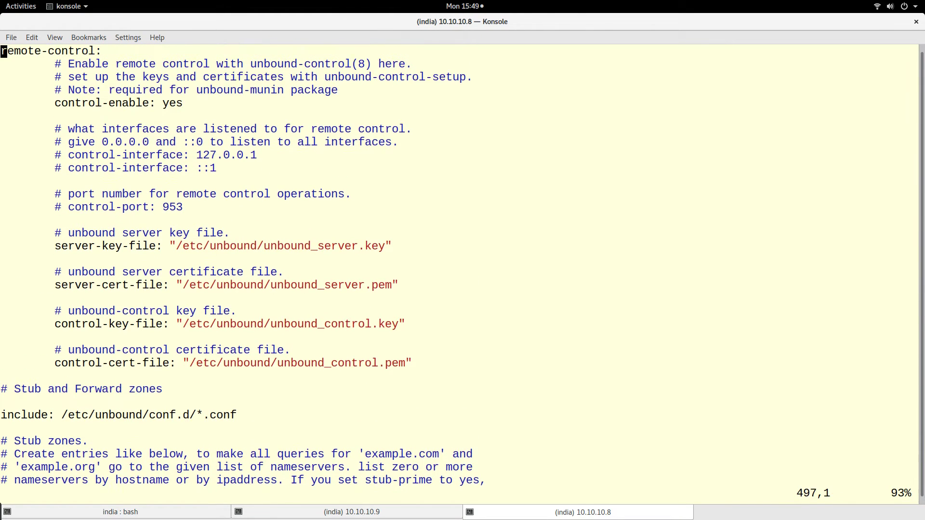
key("Up")
key("Up")
key("Up")
key("Up")
key("Up")
key("Up")
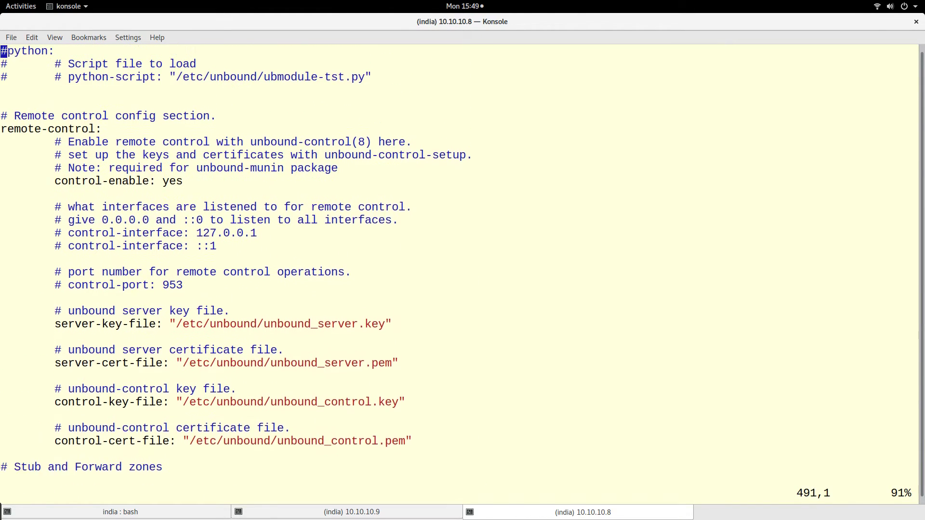
key("Up")
key("Up")
key("Up")
key("Down")
key("Down")
key("Down")
key("Down")
key("Down")
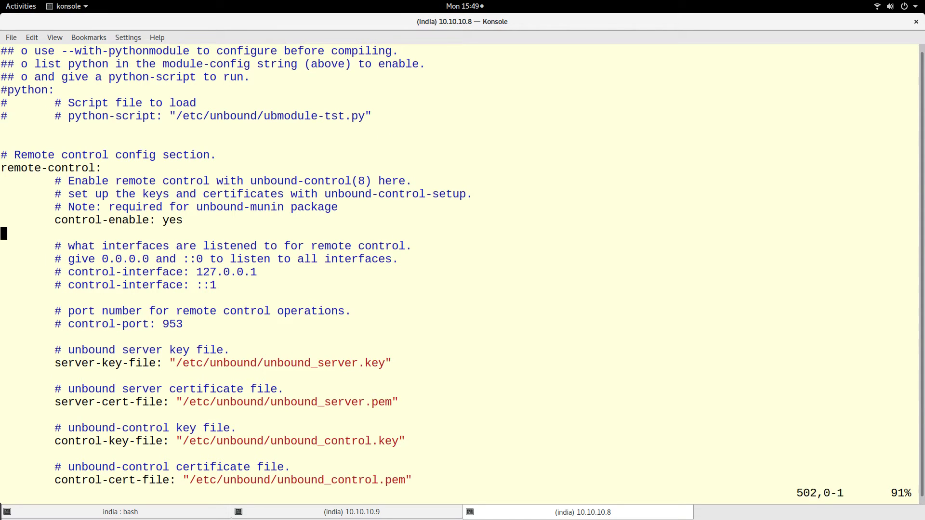
key("Down")
key("Down")
key("Down")
key("Down")
key("Down")
key("Down")
key("Down")
key("Down")
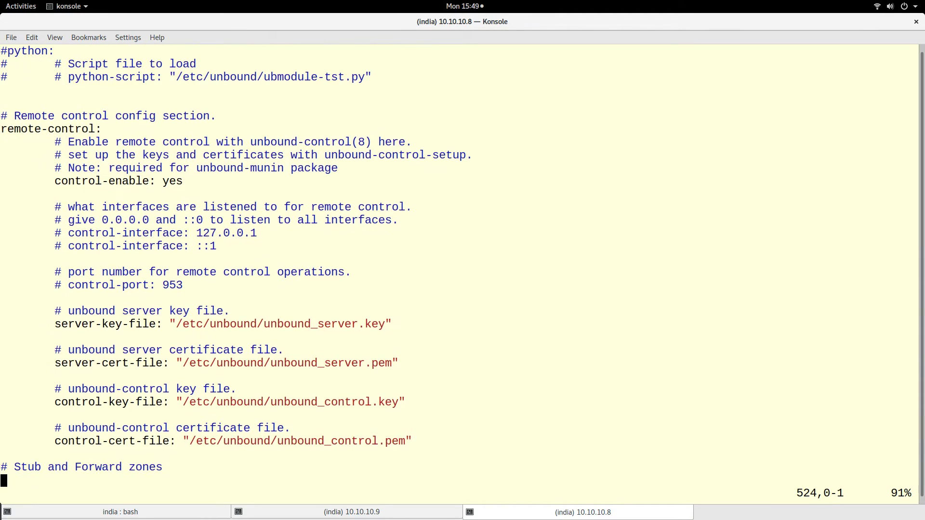
key("Down")
key("Up")
key("Up")
key("Up")
key("Up")
key("Up")
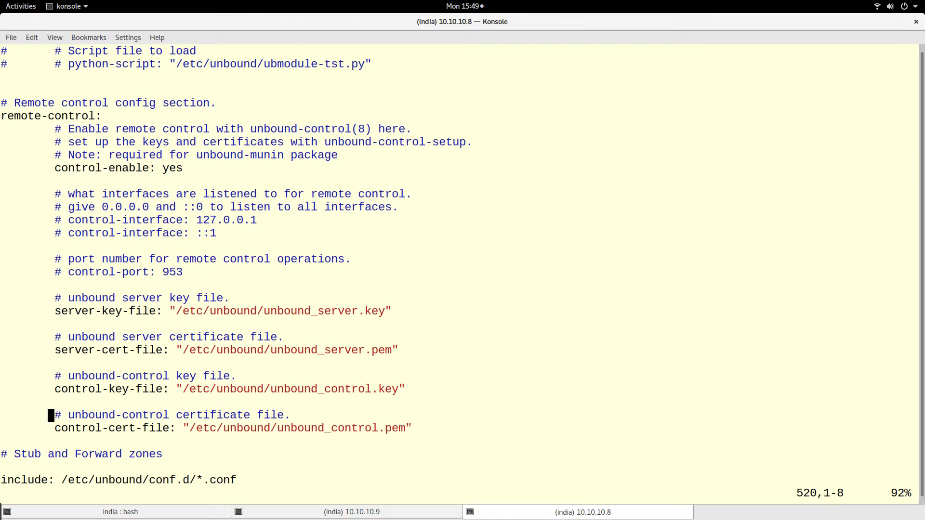
key("Up")
key("Up")
key("Up")
key("Up")
key("Up")
key("Up")
type("i ")
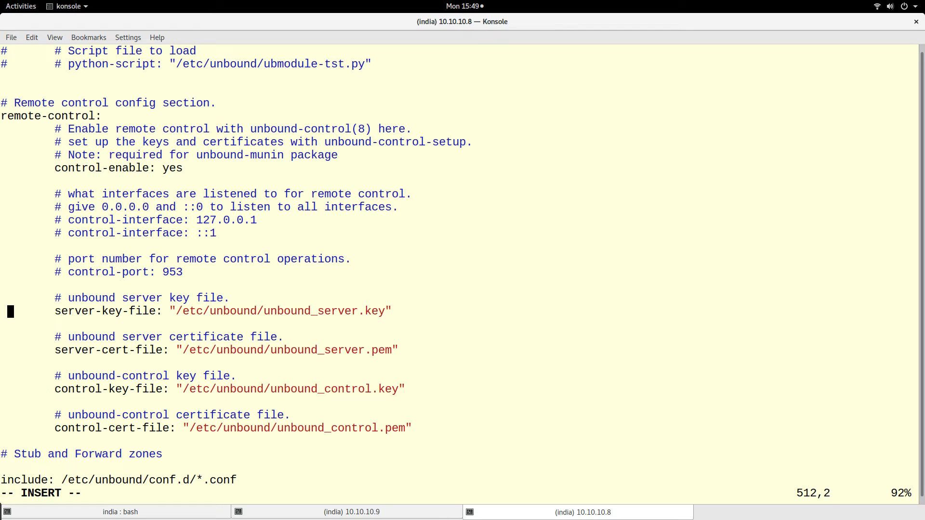
type("$")
Finish commenting out the remote-control key and certificate file lines, then leave insert mode
key("BackSpace")
type("#")
key("Down")
key("Down")
key("Down")
type("#")
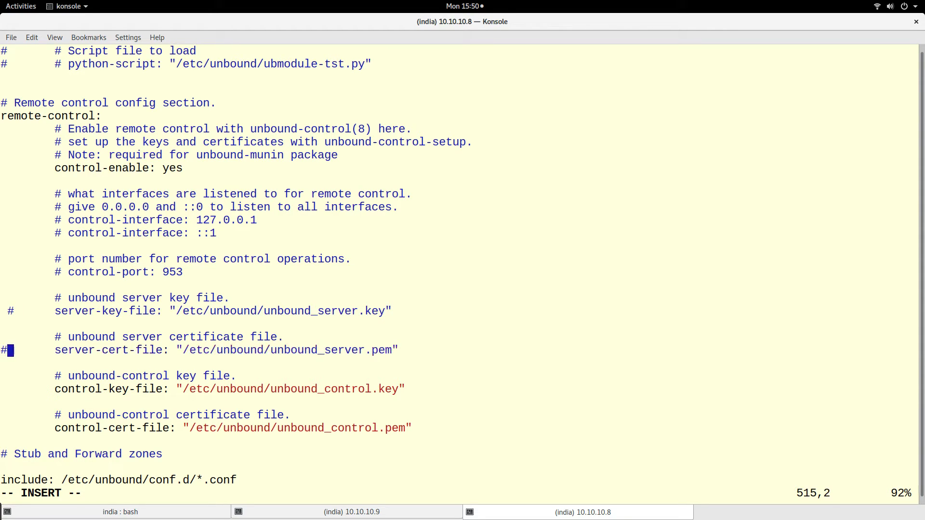
key("Down")
key("Down")
key("Down")
type("#")
key("Down")
key("Down")
key("Down")
type("#")
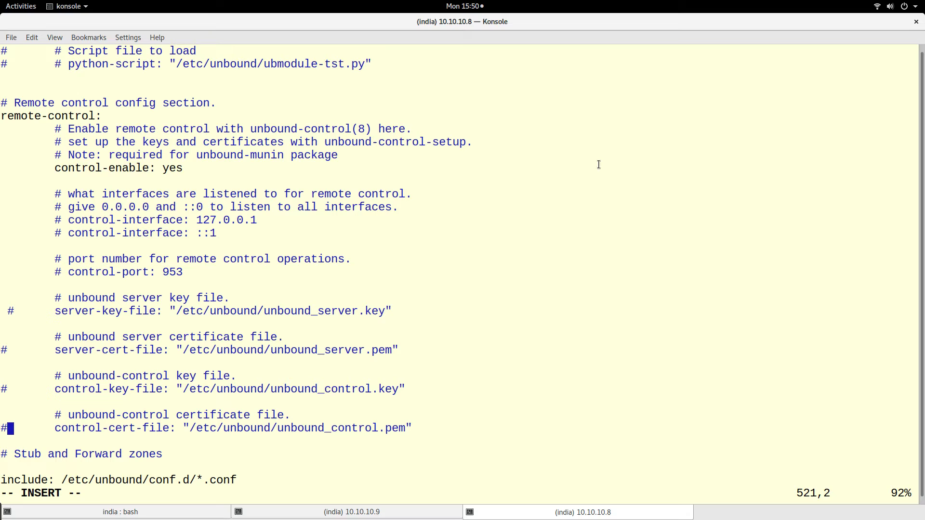
key("Up")
key("Up")
key("Up")
key("Up")
key("Up")
key("Up")
key("Up")
key("Up")
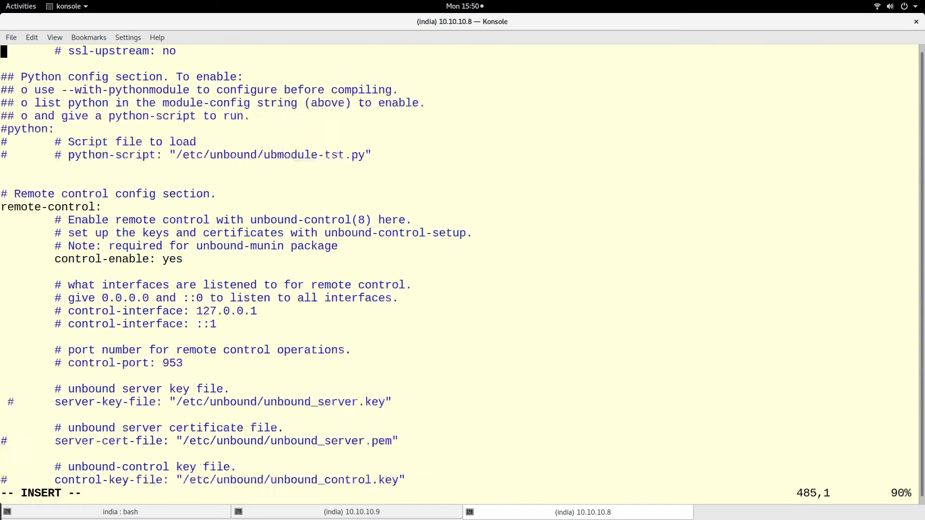
key("Up")
key("Up")
key("Up")
key("Up")
key("Up")
key("Up")
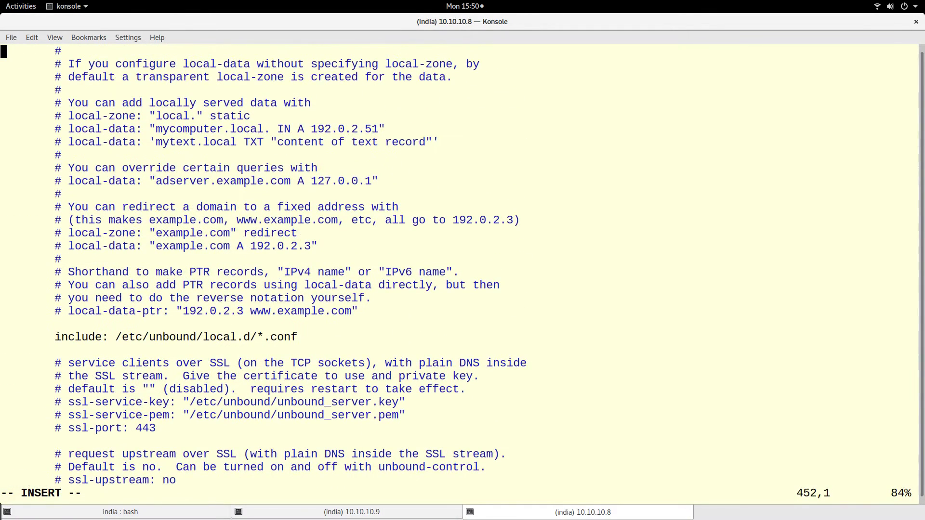
key("Escape")
type(":")
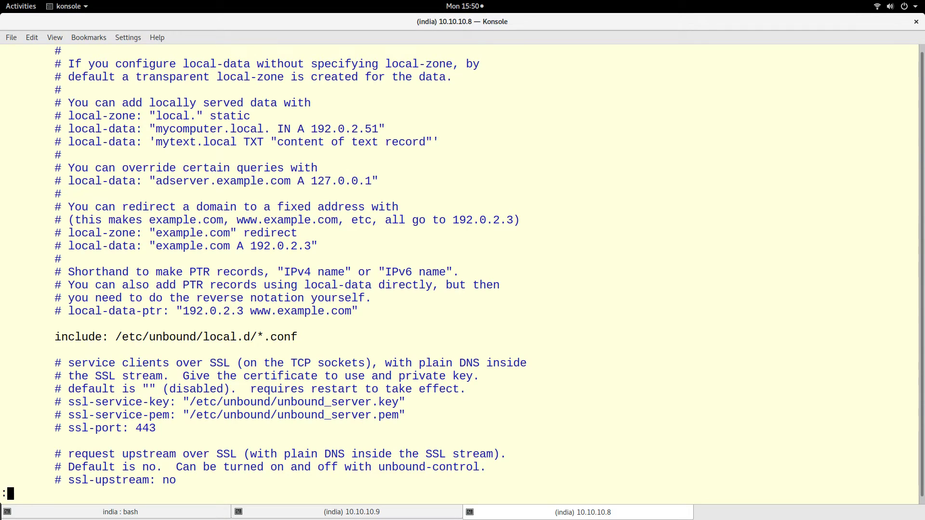
type("wq")
Save unbound.conf, rerun unbound-checkconf (unbound_server.key still missing), and recall the vim command
key("Return")
type("unbound-checkconf")
key("Return")
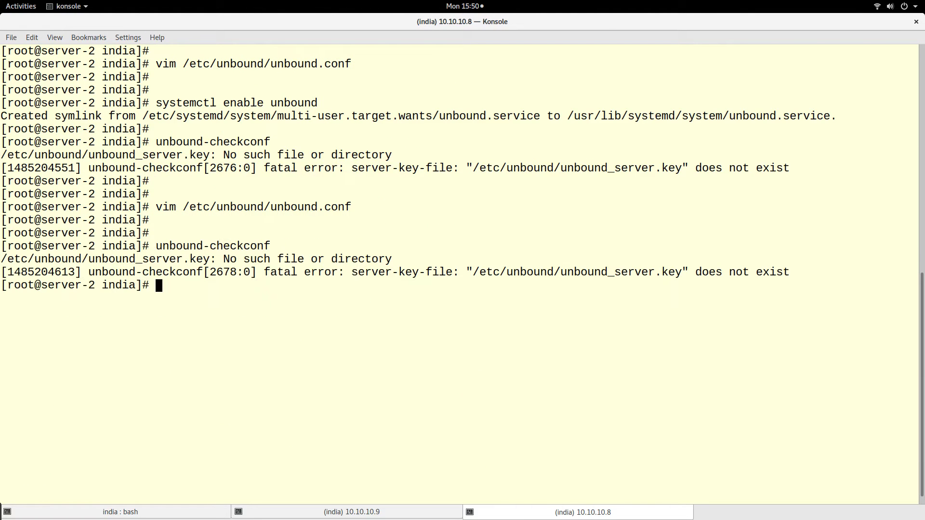
key("Return")
key("Return")
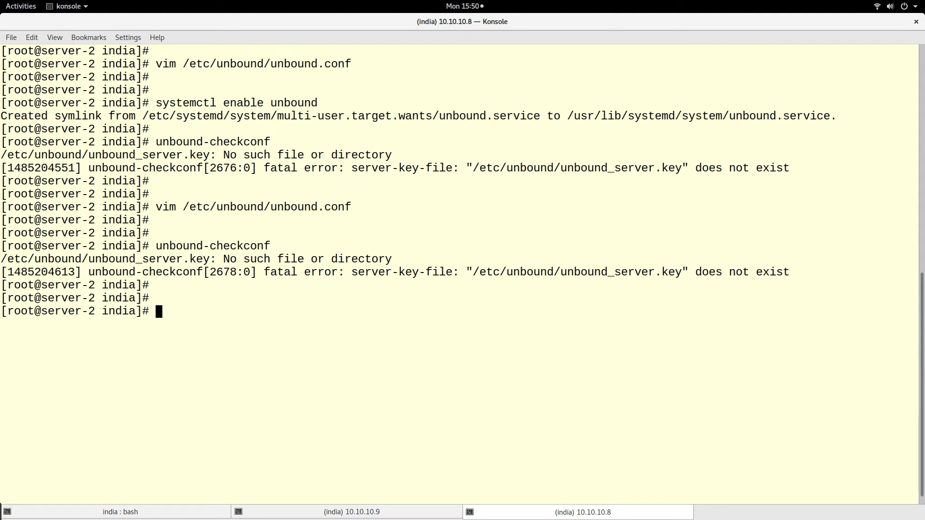
key("Up")
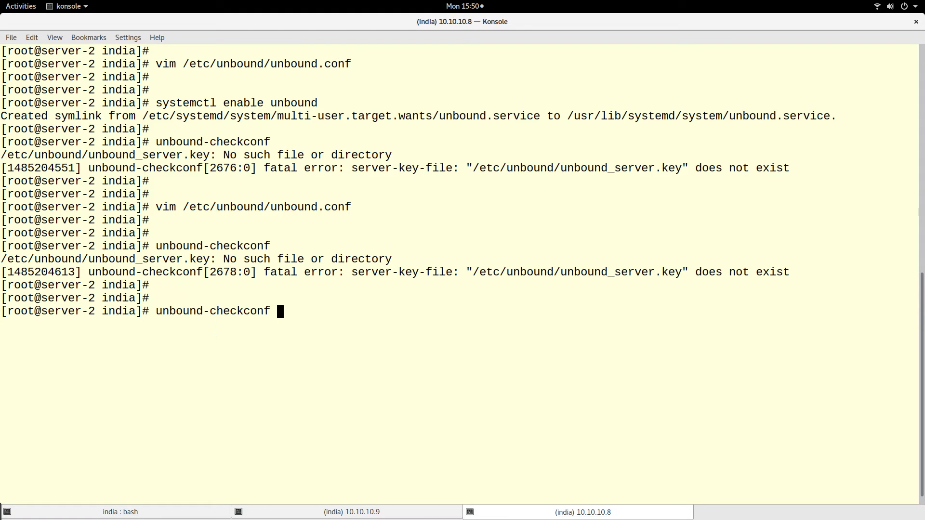
key("Up")
Reopen unbound.conf and review the forward-zone, stub-zone, remote-control and validator sections
key("Return")
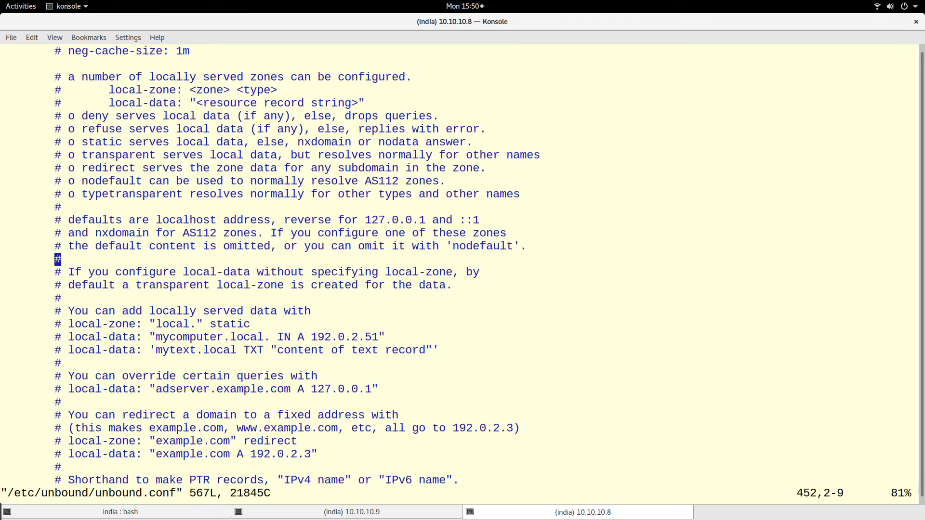
key("Up")
key("Up")
key("Up")
key("Up")
key("Up")
key("Up")
key("Up")
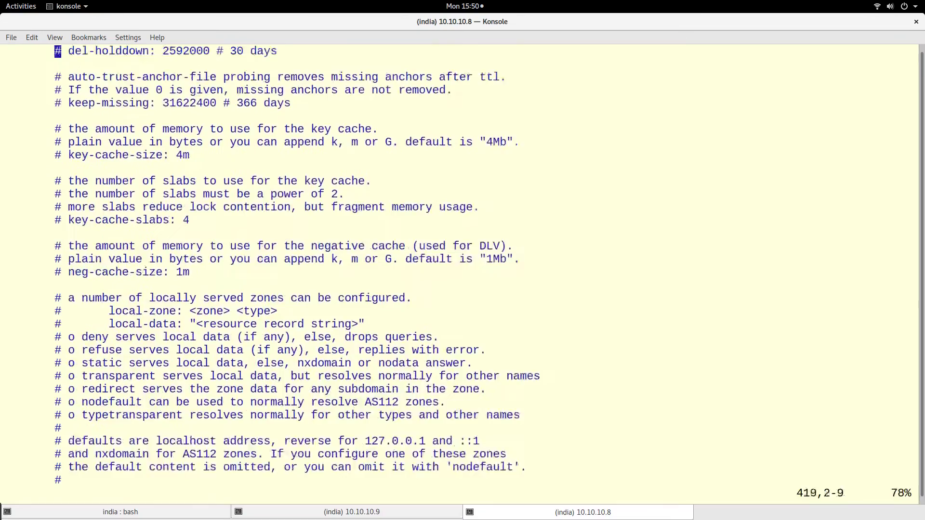
key("Up")
key("Up")
key("Up")
key("Up")
key("Up")
key("Up")
key("Up")
key("Up")
key("Up")
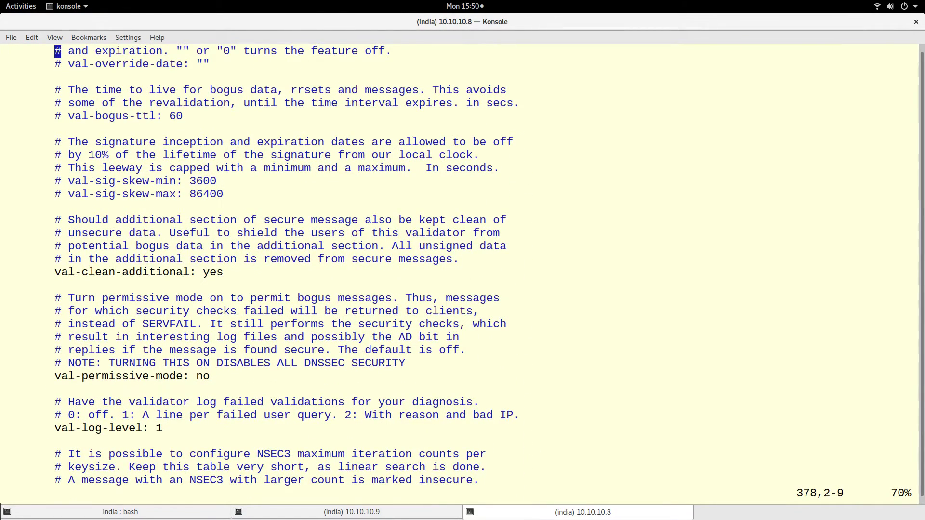
key("shift+g")
key("Up")
key("Up")
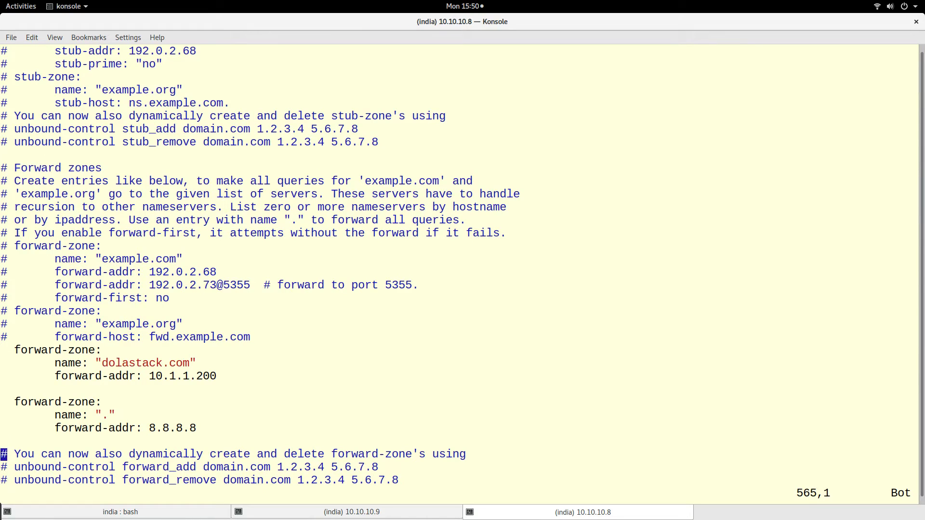
key("Up")
key("Up")
key("Up")
key("Up")
key("Up")
key("Up")
key("Up")
key("Up")
key("Up")
key("Up")
key("Up")
key("Up")
key("Up")
key("Up")
key("Up")
key("Up")
key("Up")
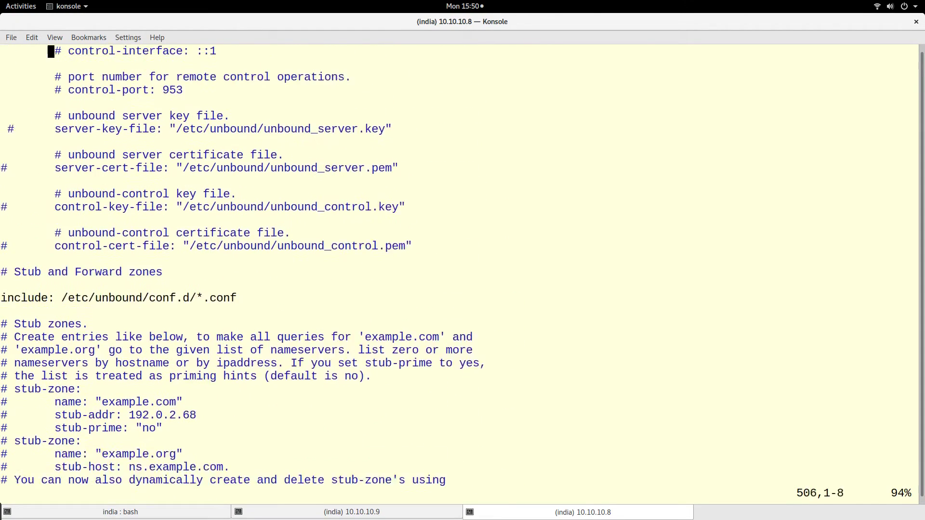
key("Up")
key("Up")
key("Up")
key("Up")
key("Up")
key("Up")
key("Up")
key("Up")
key("Up")
key("Up")
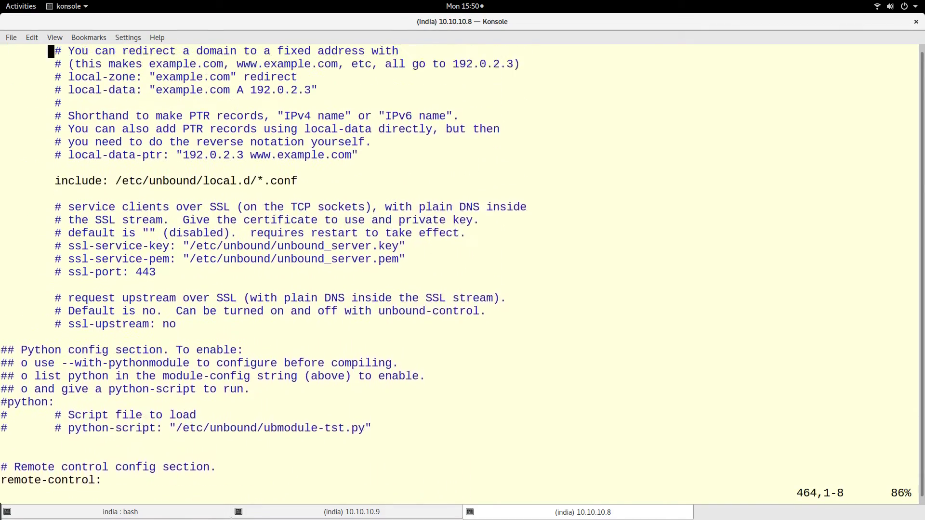
key("Up")
key("Up")
key("Up")
key("Up")
key("Up")
key("Up")
key("Up")
key("Up")
key("Up")
key("Up")
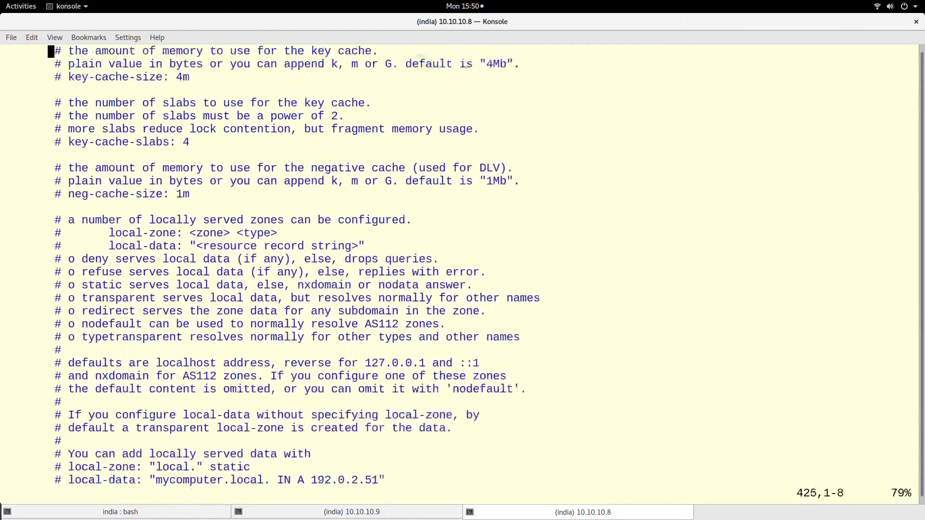
key("Up")
key("Up")
key("Up")
key("Up")
key("Up")
key("Up")
key("Up")
key("Up")
key("Up")
key("Up")
key("Up")
key("Up")
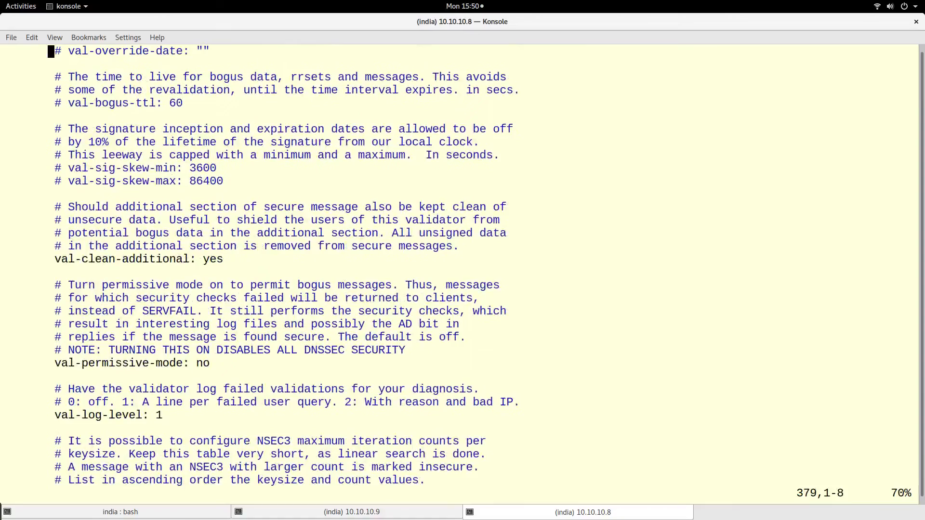
key("Up")
key("Up")
key("Up")
key("Up")
key("Up")
key("Up")
key("Up")
key("Up")
key("Up")
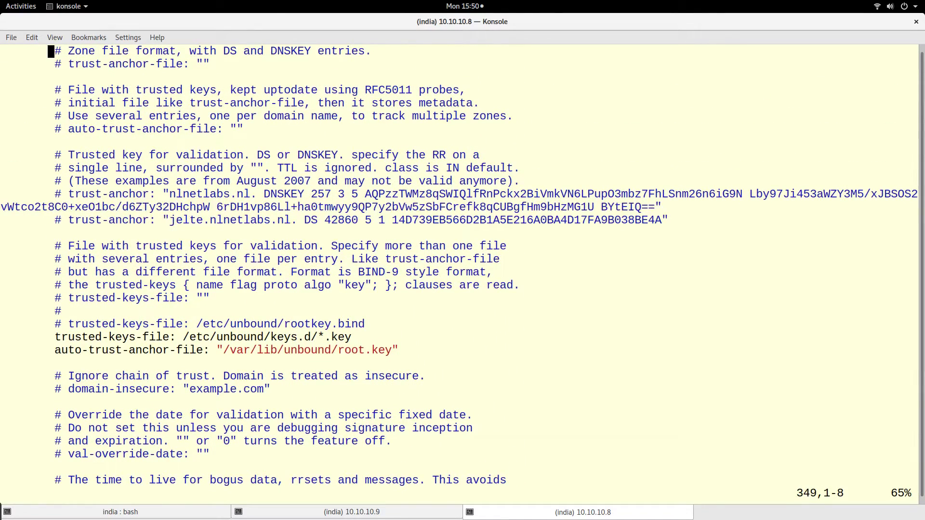
key("Up")
key("Up")
key("Up")
key("Up")
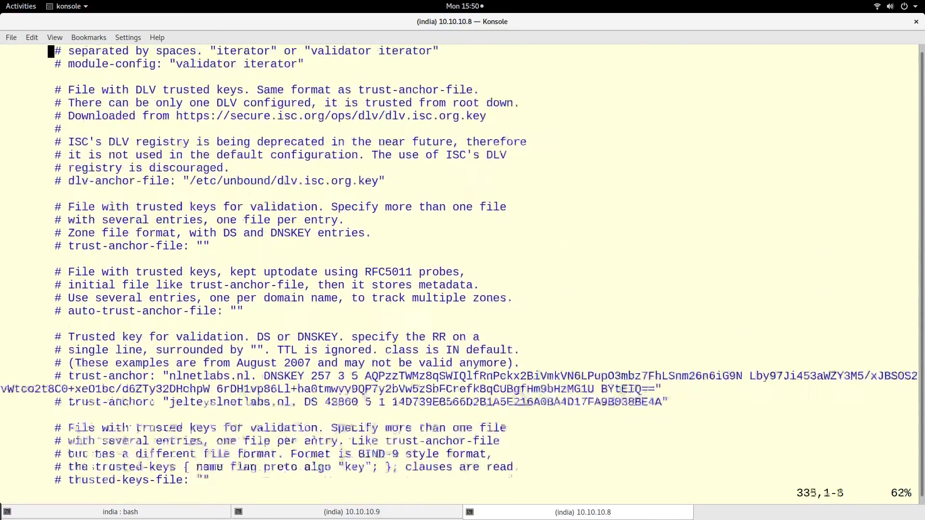
key("Up")
key("Up")
key("Up")
key("Up")
key("Up")
key("Up")
key("Up")
key("Up")
key("Up")
key("Up")
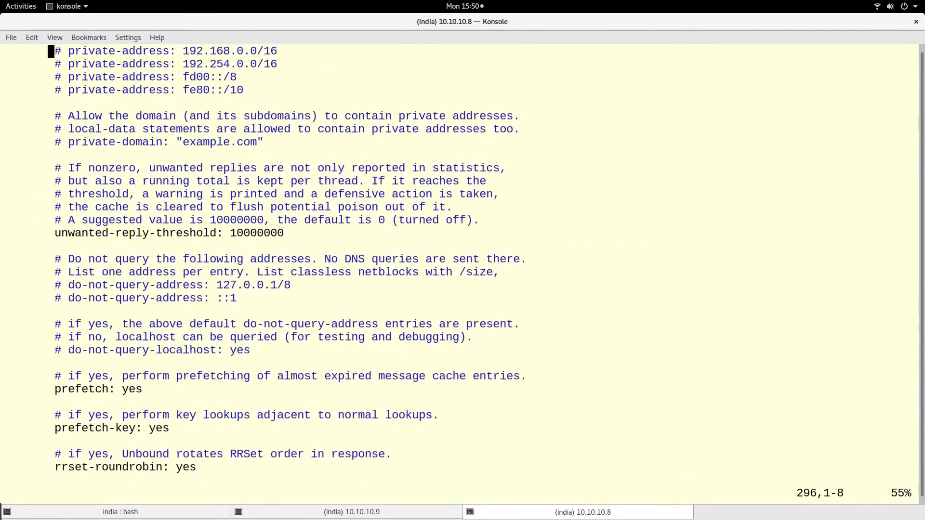
Review the module-config, trust-anchor, DLV, private-address and harden-glue settings in unbound.conf
key("Down")
key("Down")
key("Down")
key("Down")
key("Down")
key("Down")
key("Down")
key("Down")
key("Down")
key("Down")
key("Down")
key("Down")
key("Down")
key("Down")
key("Down")
key("Down")
key("Down")
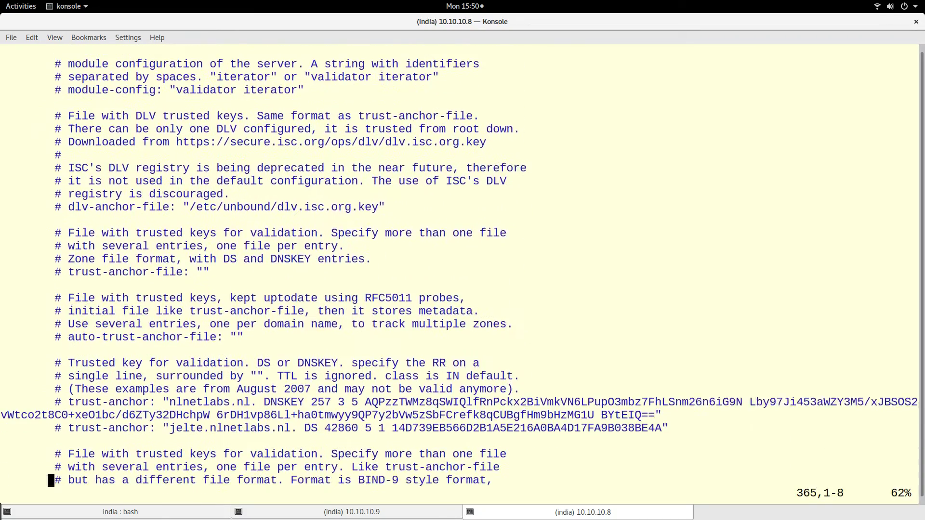
key("Down")
key("Down")
key("Down")
key("Down")
key("Down")
key("Down")
key("Down")
key("Down")
key("Down")
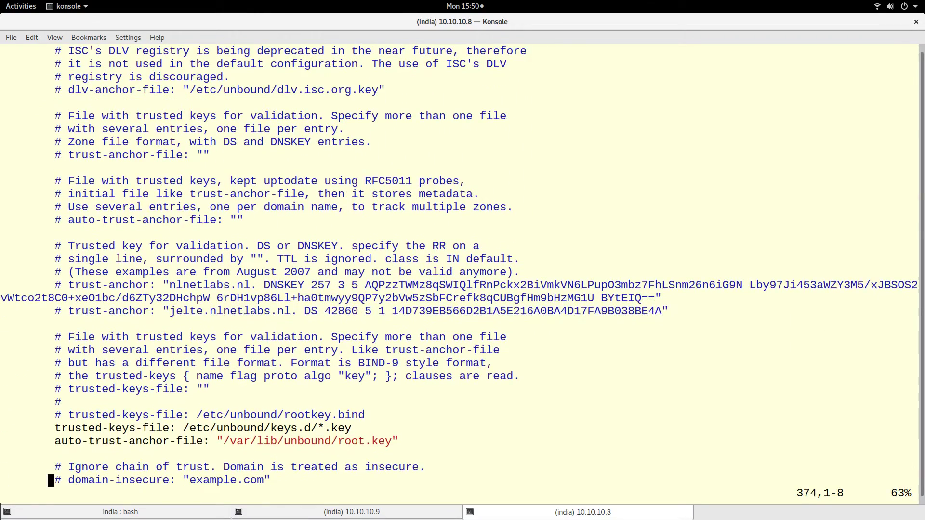
key("Up")
key("Up")
key("Up")
key("Up")
key("Up")
key("Up")
key("Up")
key("Up")
key("Up")
key("Up")
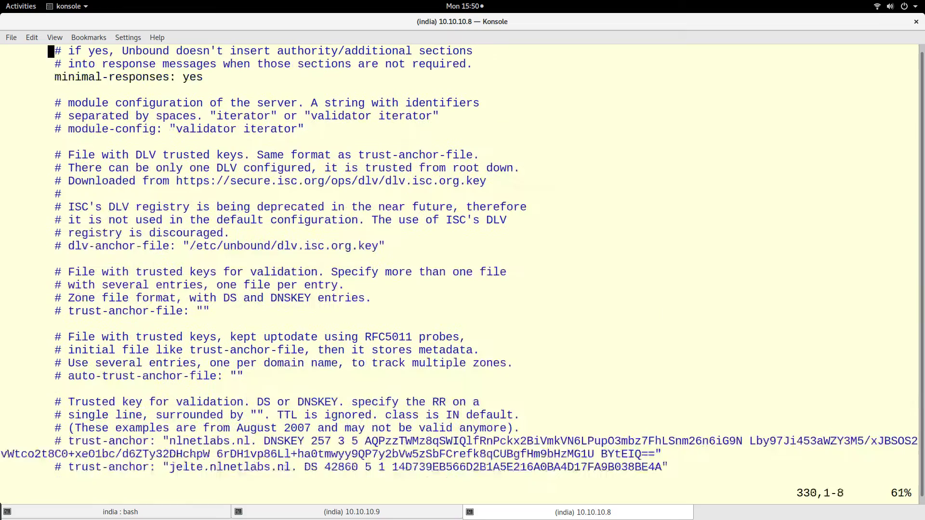
key("Down")
key("Down")
key("Down")
key("Down")
key("Down")
key("Down")
key("Down")
key("Down")
key("Down")
key("Down")
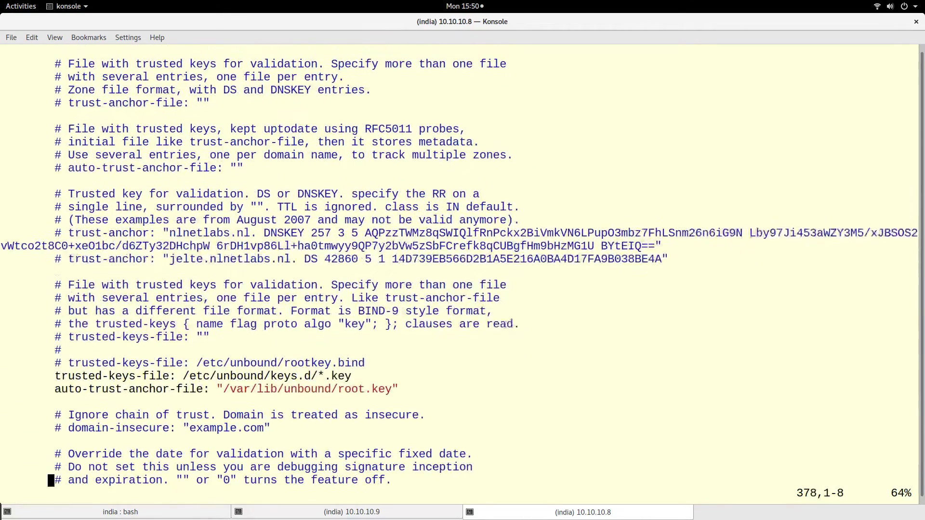
key("Down")
key("Down")
key("Down")
key("Down")
key("Down")
key("Up")
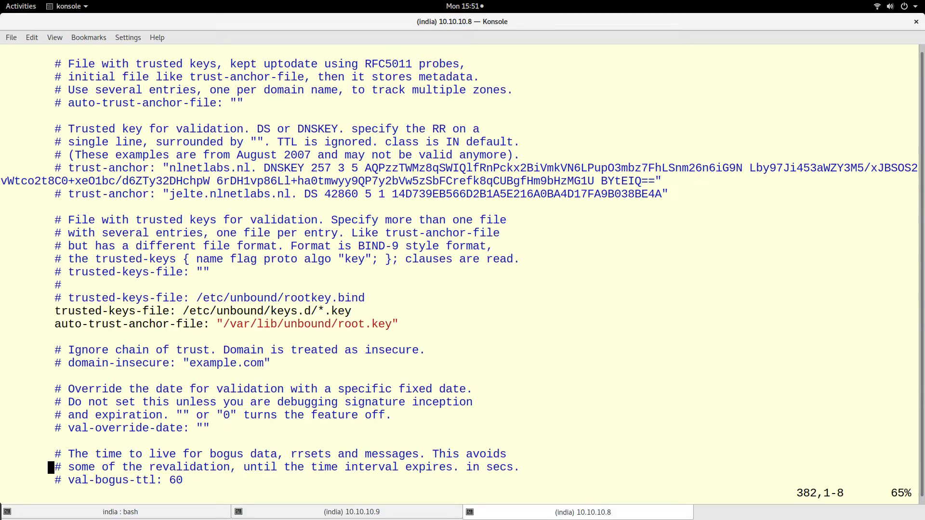
key("Up")
key("Up")
key("Up")
key("Up")
key("Up")
key("Up")
key("Up")
key("Up")
key("Up")
key("Up")
key("Up")
key("Up")
key("Up")
key("Up")
key("Up")
key("Up")
key("Up")
key("Up")
key("Up")
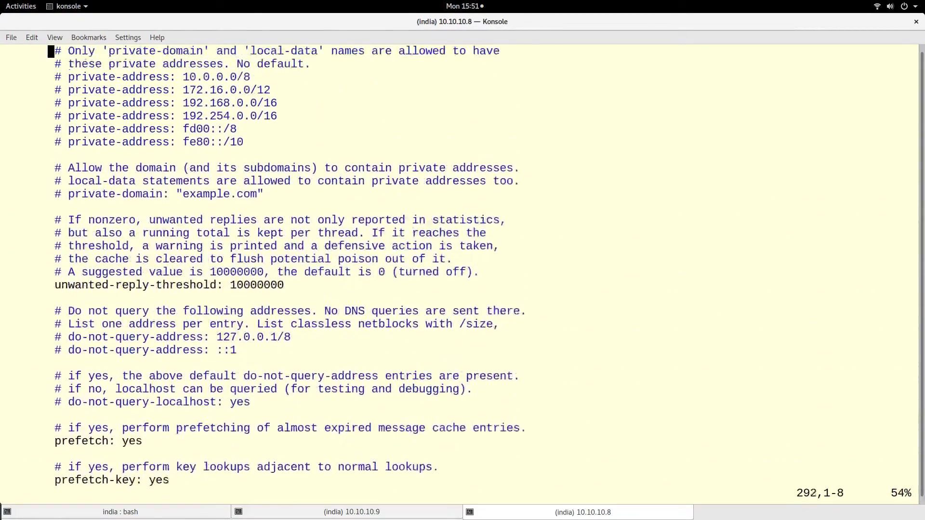
key("Up")
key("Up")
key("Up")
key("Up")
key("Up")
key("Up")
Find 'access-control: 192.168.2.0/24 allow' from the file top and save with :wq
key("shift+g")
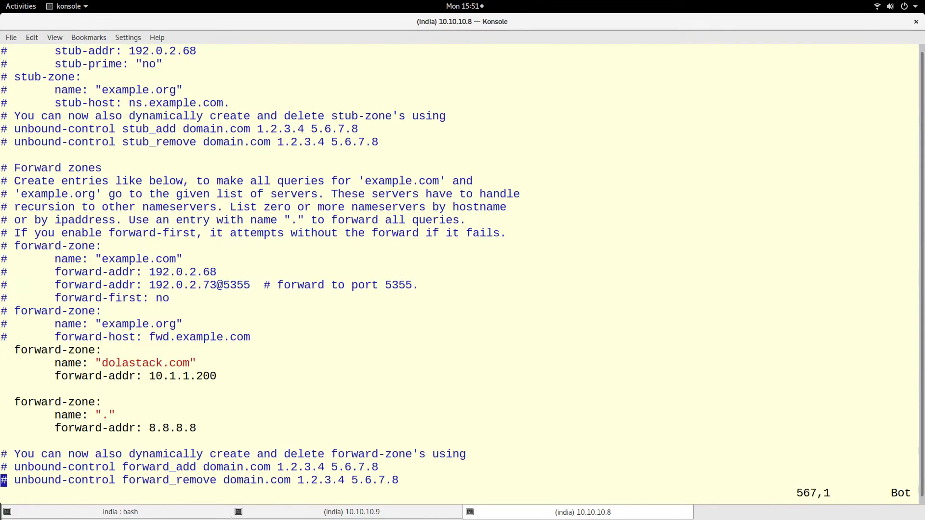
key("Up")
key("Up")
key("Up")
key("Up")
key("Up")
key("Up")
key("g")
key("g")
key("Down")
key("Down")
key("Down")
key("Down")
key("Down")
key("Down")
key("Down")
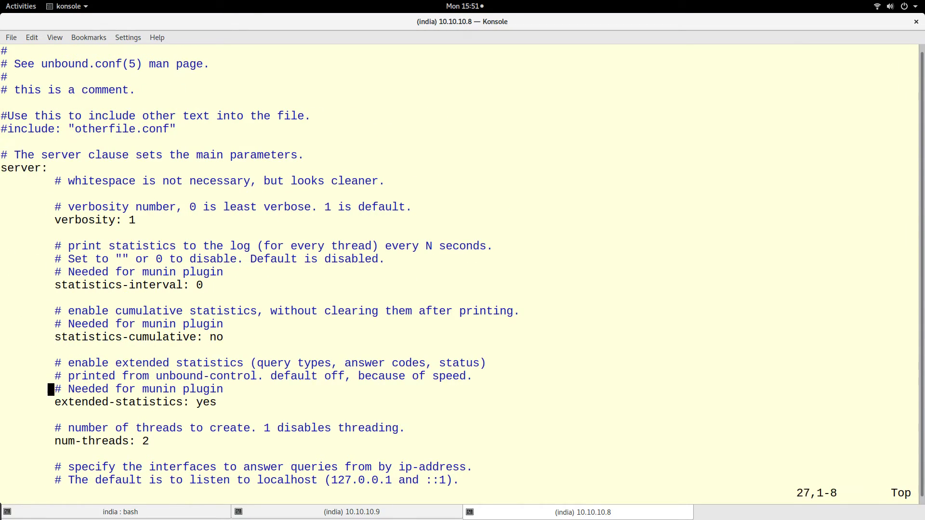
key("Down")
key("Down")
key("Down")
key("Down")
key("Down")
key("Down")
key("Down")
key("Down")
key("Down")
key("Down")
key("Down")
key("Down")
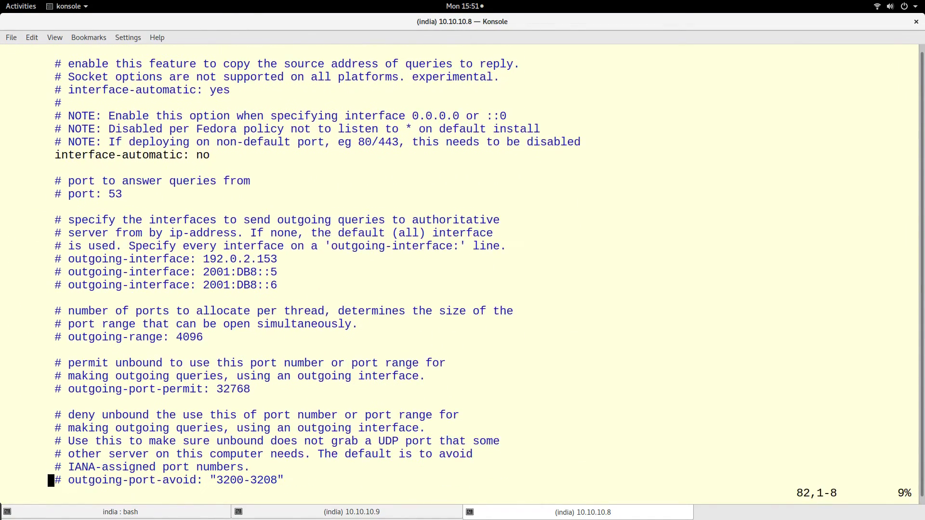
key("Down")
key("Down")
key("Down")
key("Down")
key("Down")
key("Down")
key("Down")
key("Down")
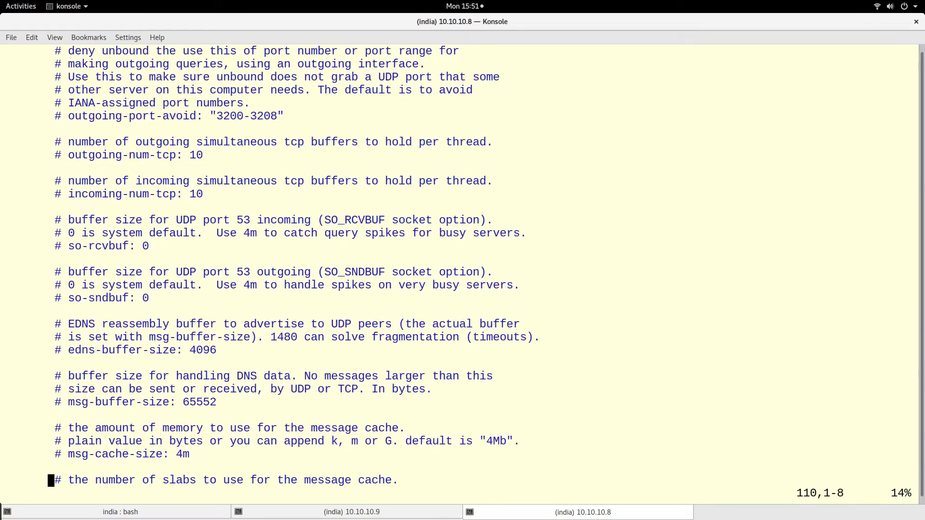
key("Down")
key("Down")
key("Down")
key("Down")
key("Down")
key("Down")
key("Down")
key("Down")
key("Down")
key("Down")
key("Down")
key("Down")
key("Down")
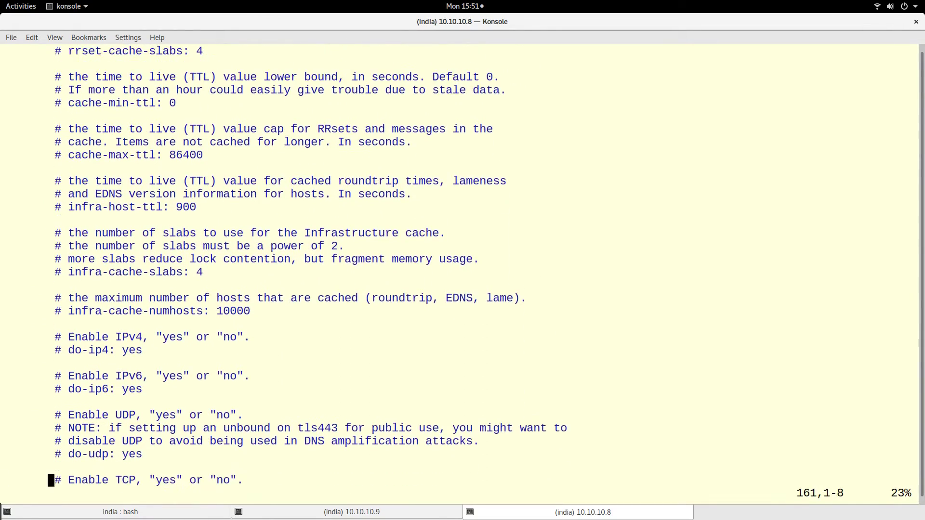
key("Down")
key("Down")
key("Down")
key("Down")
key("Down")
key("Down")
key("Down")
key("Down")
key("Down")
key("Down")
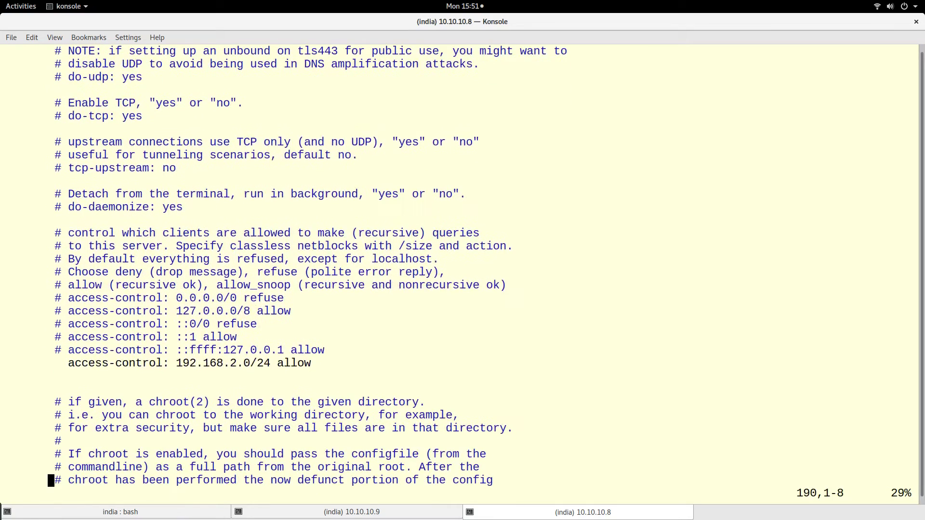
key("Down")
key("Down")
key("Down")
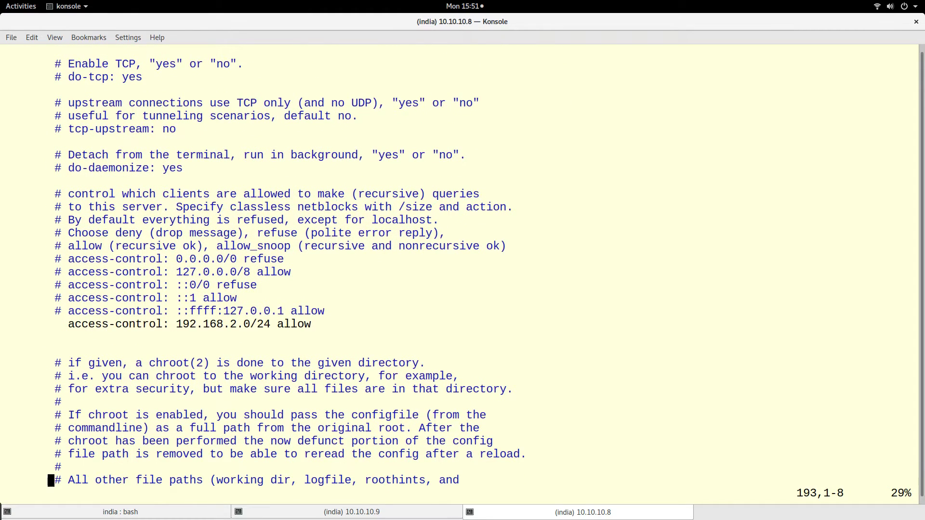
type(":wq")
key("Return")
key("Return")
Rerun unbound-checkconf on the saved configuration
key("Up")
key("Up")
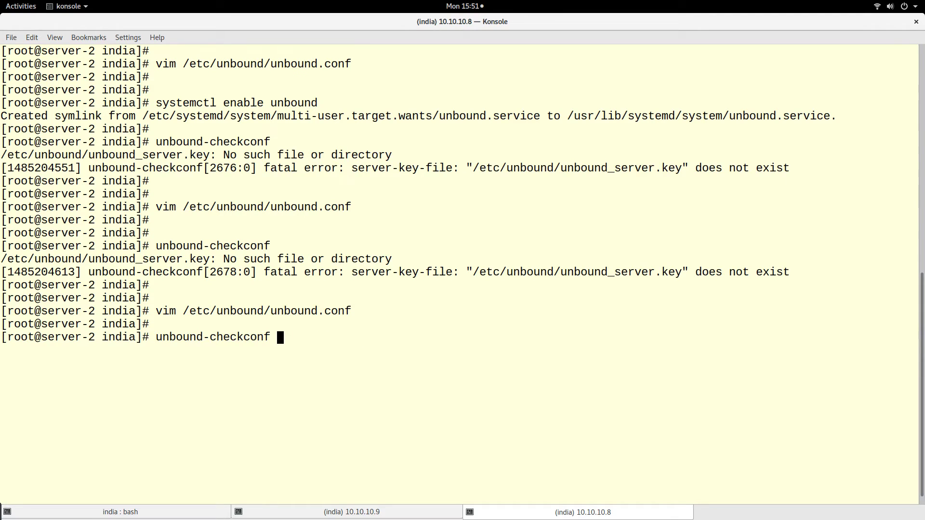
key("Return")
key("Return")
key("Return")
key("Up")
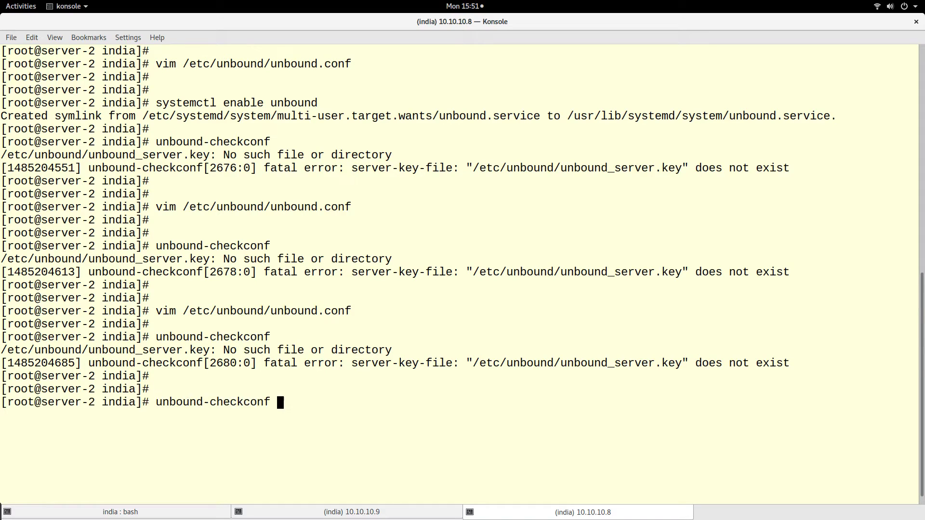
Start the unbound service with systemctl, correcting the misspelled service name
key("Down")
type("system")
type("ctl star")
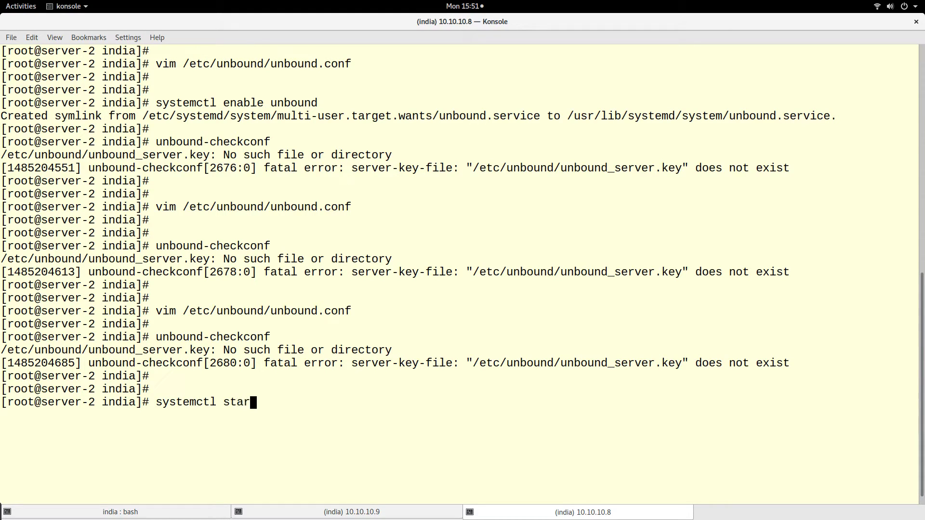
type("t unbou")
type("d")
key("Return")
key("Up")
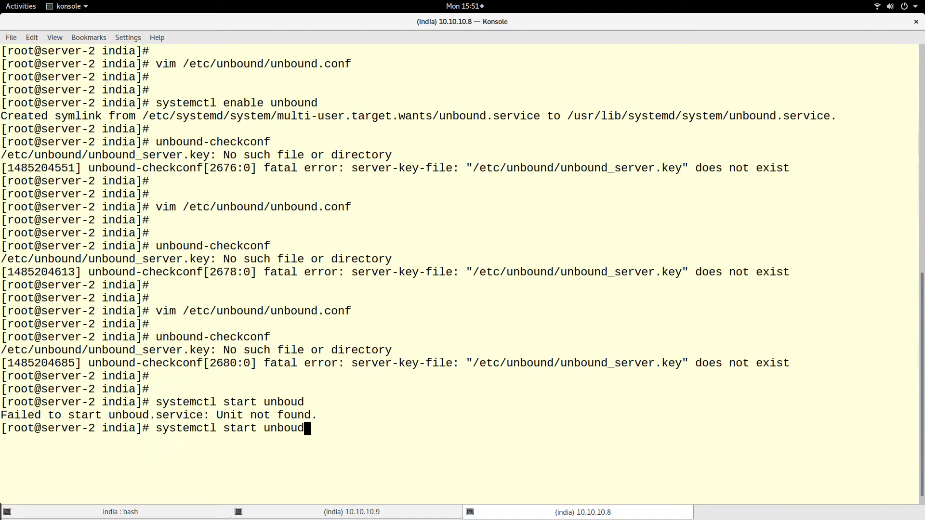
key("Left")
type("n")
key("Return")
Rerun unbound-checkconf, which reports no errors, then clear the terminal
key("Return")
key("Up")
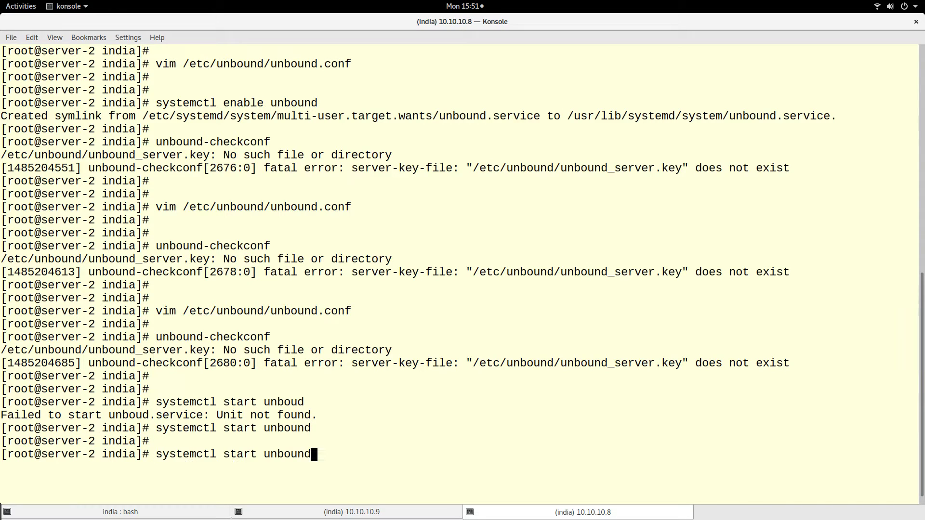
key("Up")
key("Up")
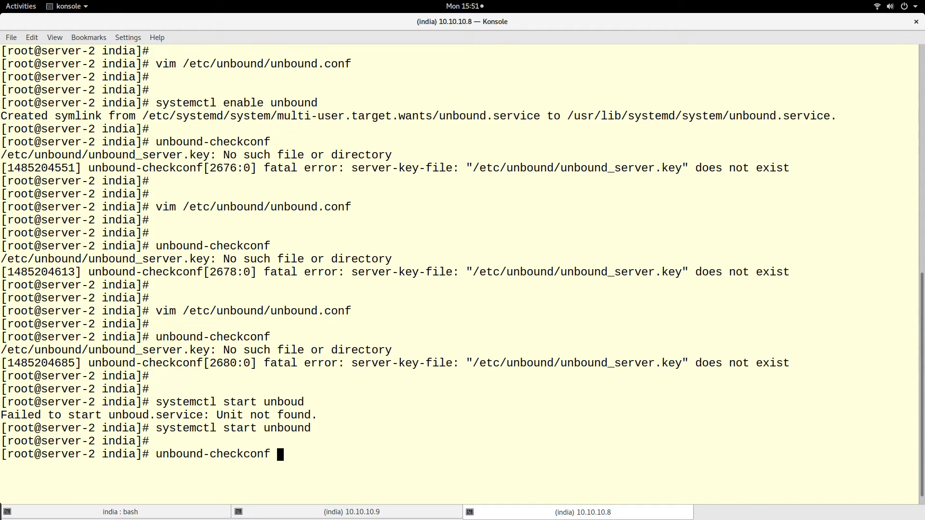
key("Return")
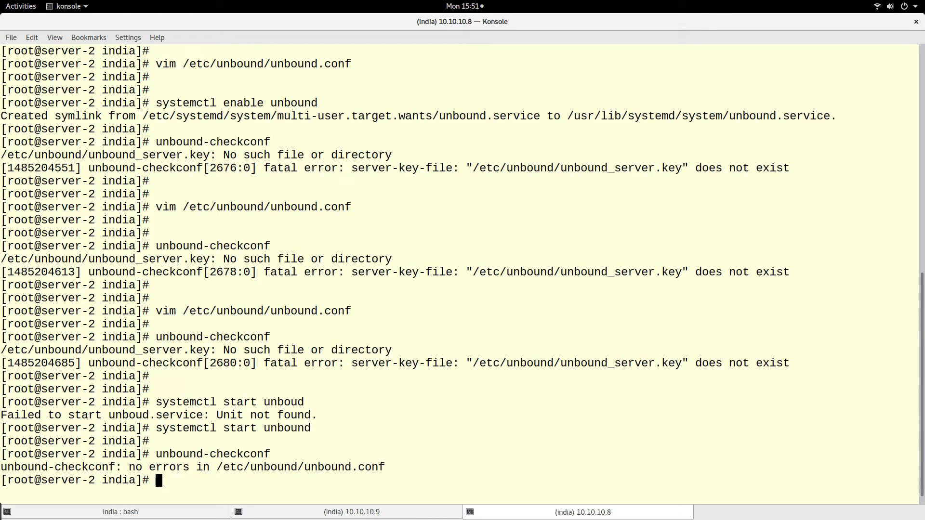
type("clear")
key("Return")
key("Return")
key("Return")
Recall unbound-checkconf, review the missing key-file error, and rerun it with no errors reported
key("Return")
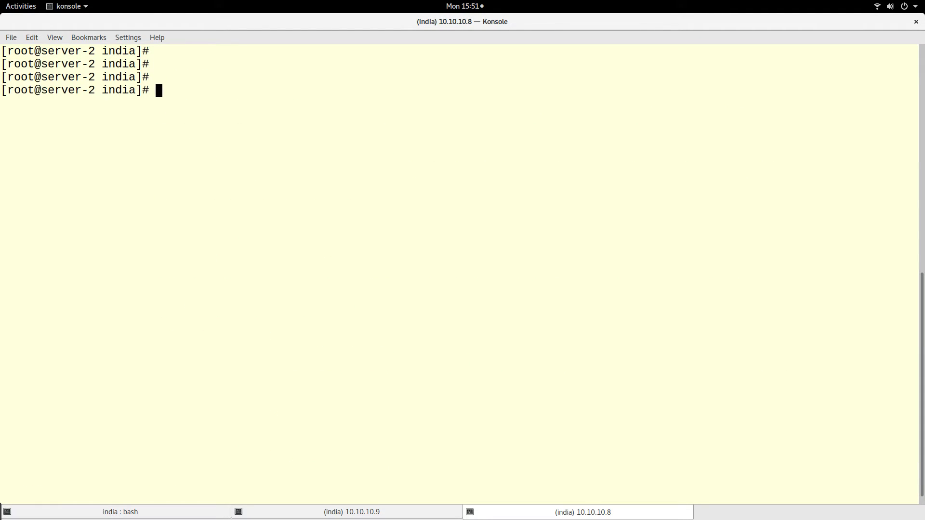
key("Return")
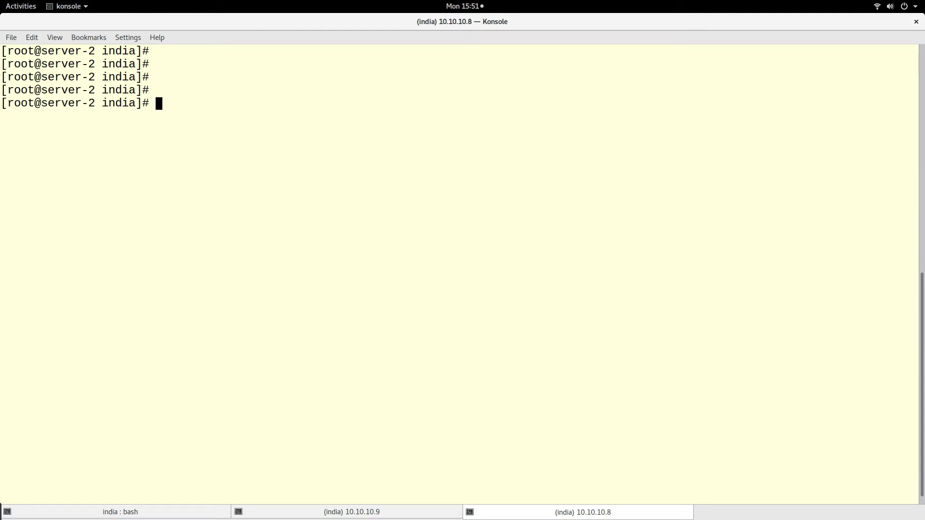
key("Return")
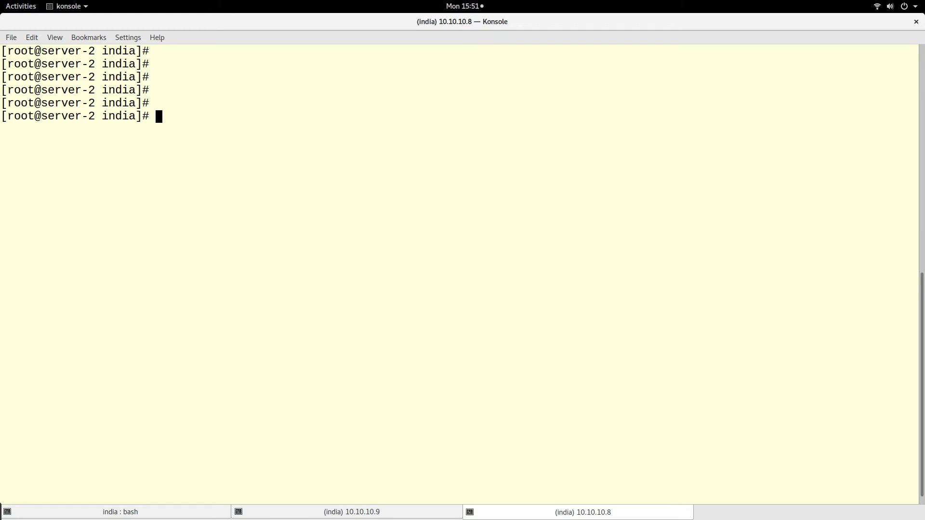
key("Up")
key("Up")
key("Up")
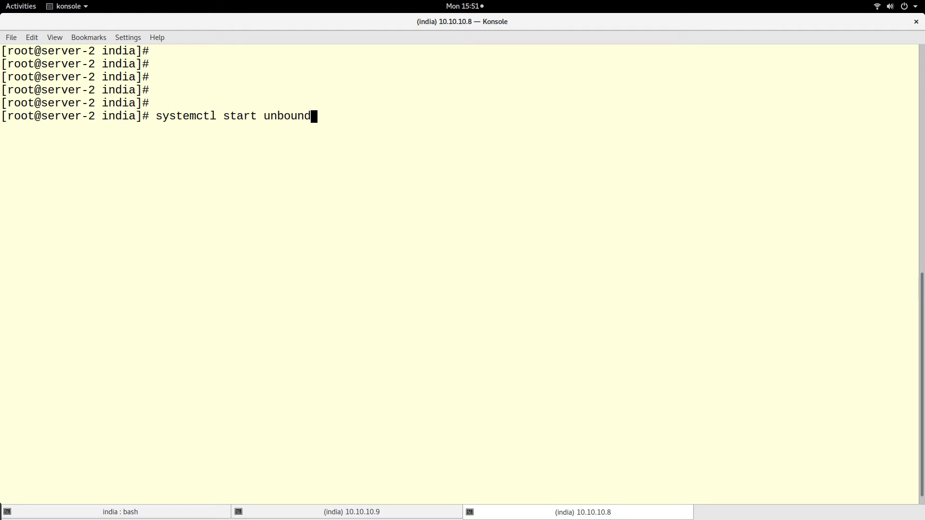
key("Down")
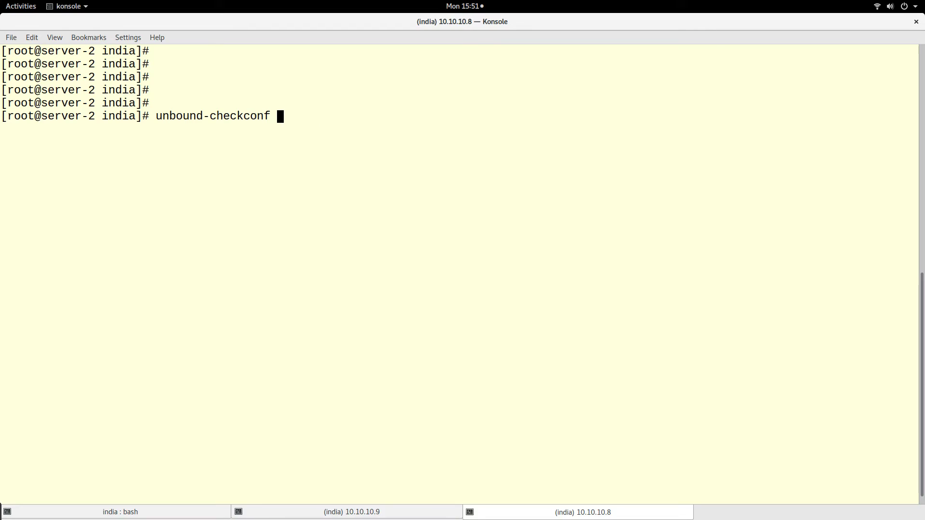
scroll(598, 166, "up", 3)
scroll(579, 178, "up", 7)
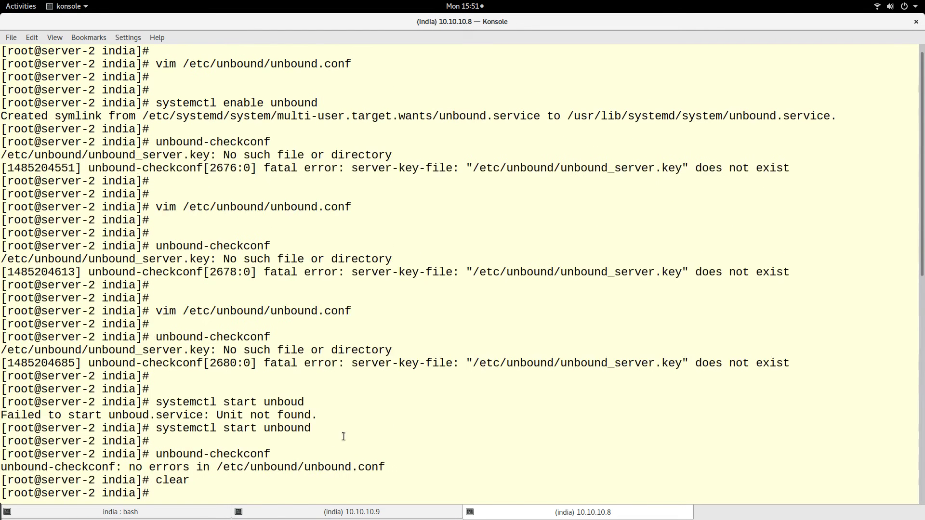
double_click(612, 363)
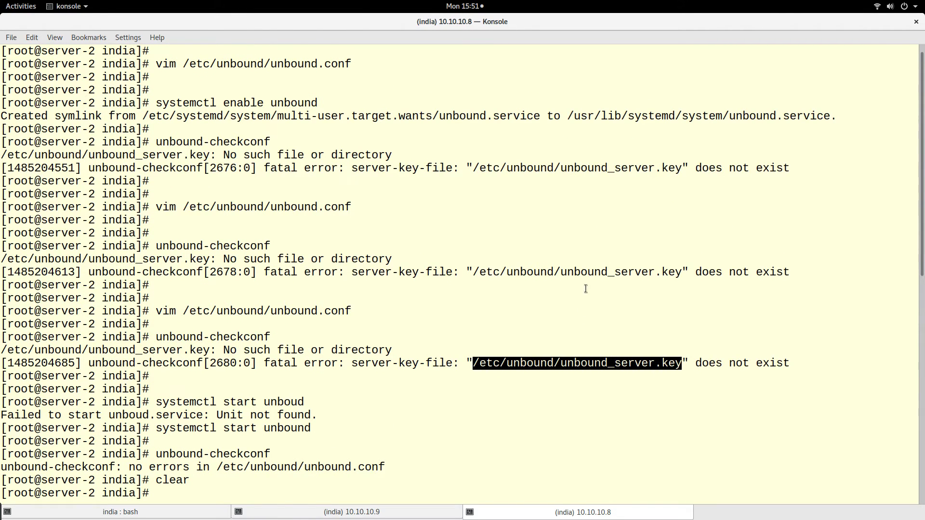
left_click(580, 271)
scroll(418, 352, "down", 6)
scroll(438, 305, "down", 4)
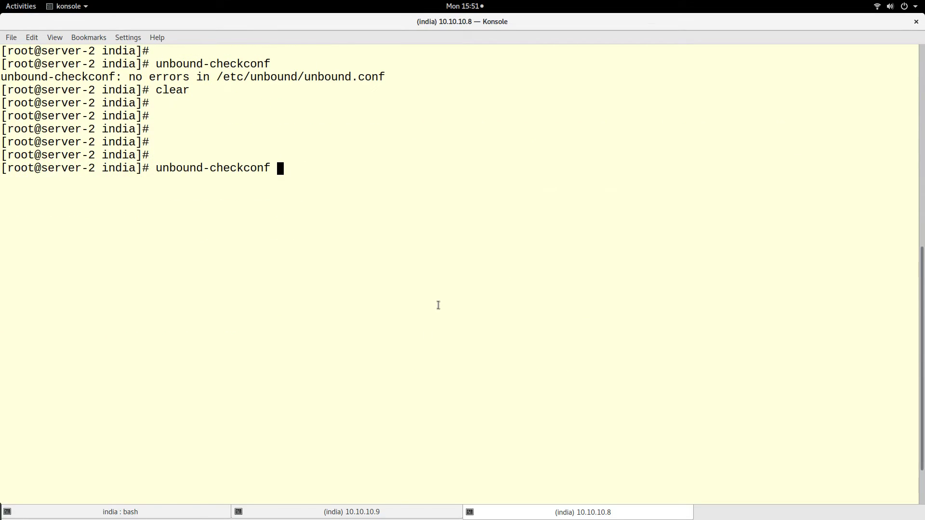
scroll(438, 305, "down", 1)
scroll(438, 305, "down", 1)
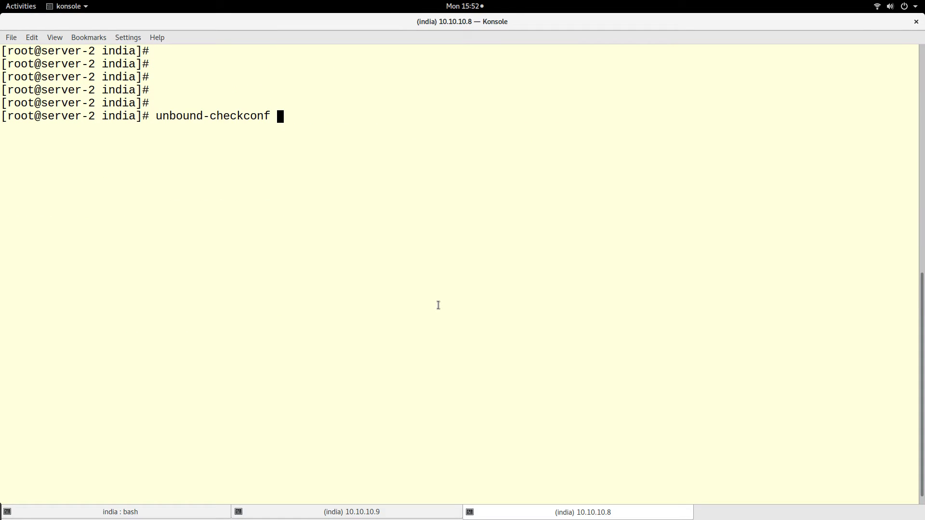
key("Return")
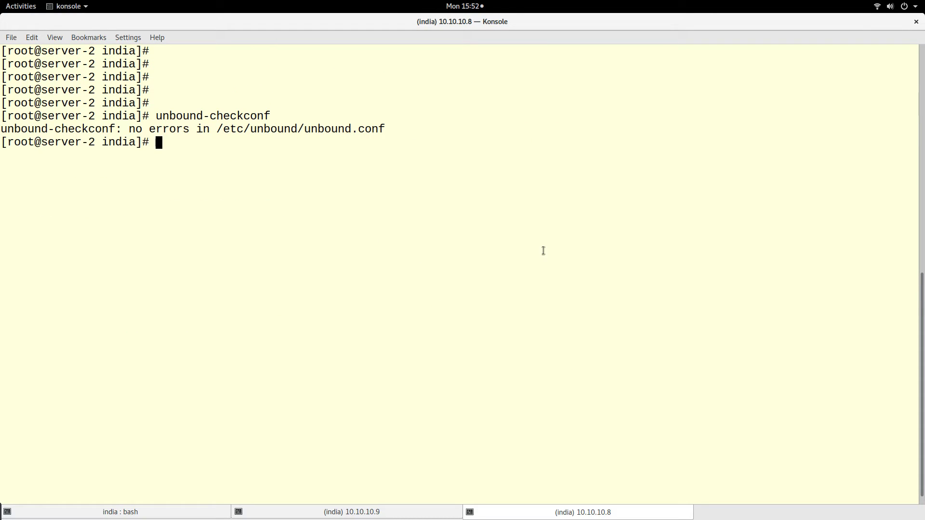
double_click(199, 116)
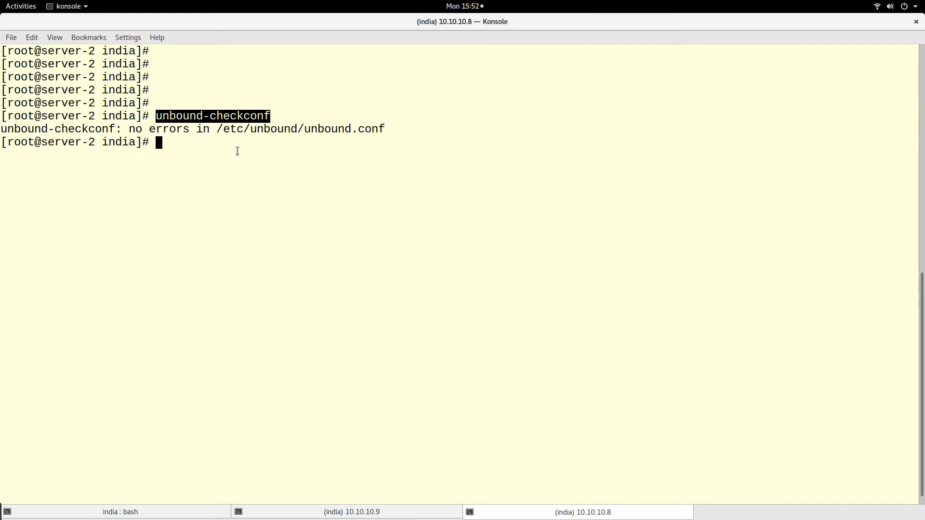
Run systemctl status unbound and highlight its 'active (running)' state
key("Return")
key("Return")
type("sy")
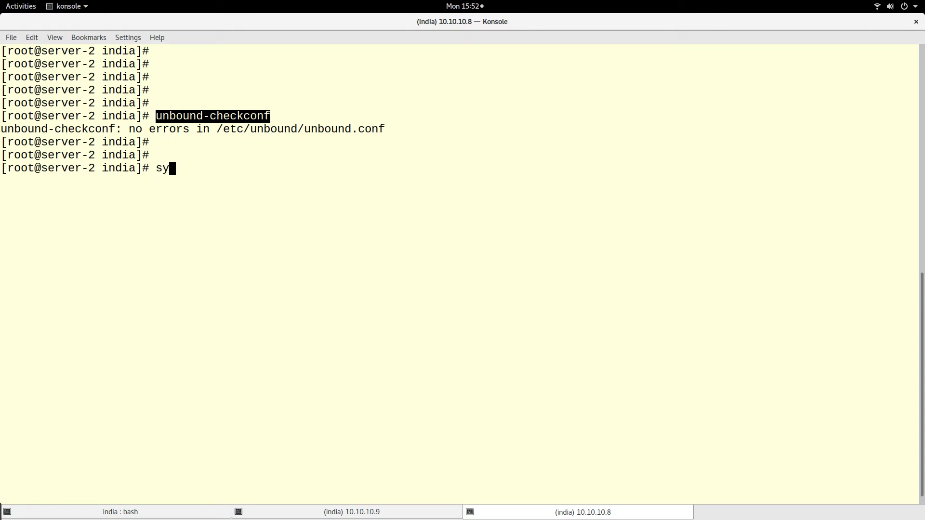
type("stemctl sta")
type("tus")
type(" unbound")
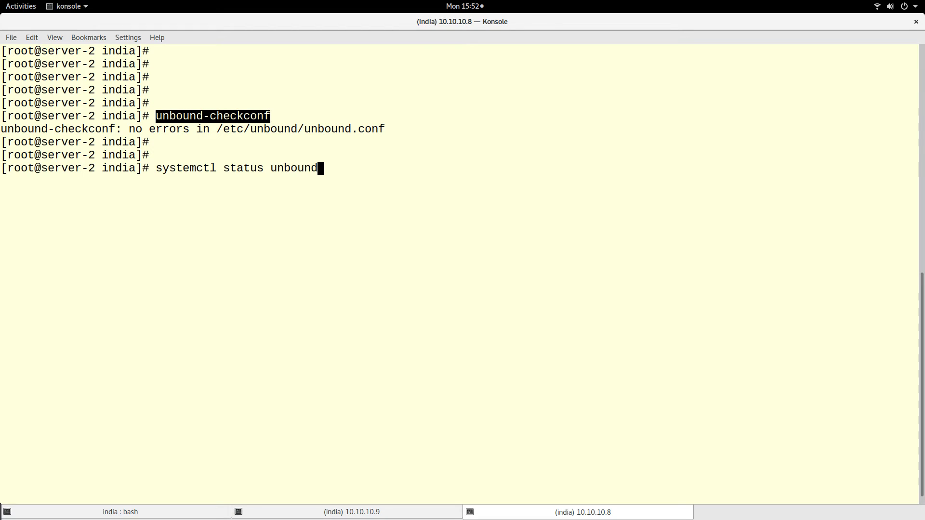
key("Return")
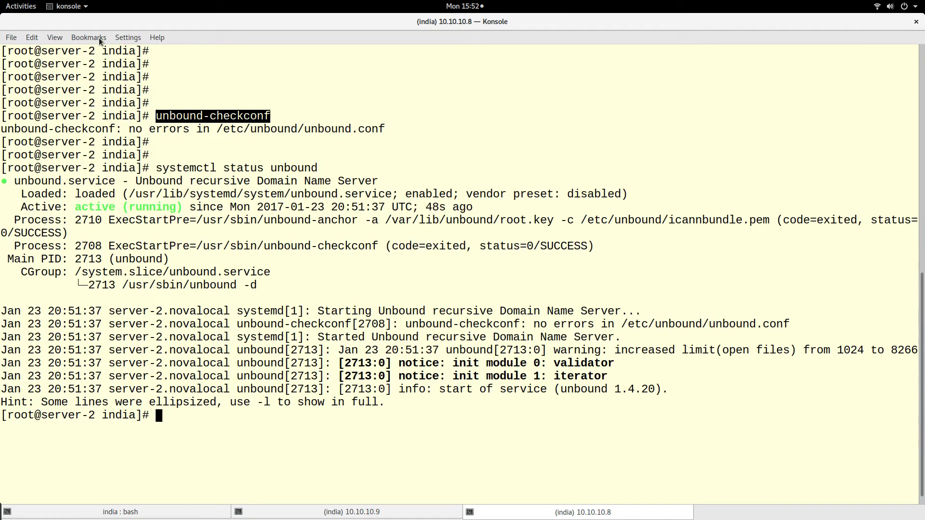
left_click(105, 208)
double_click(105, 209)
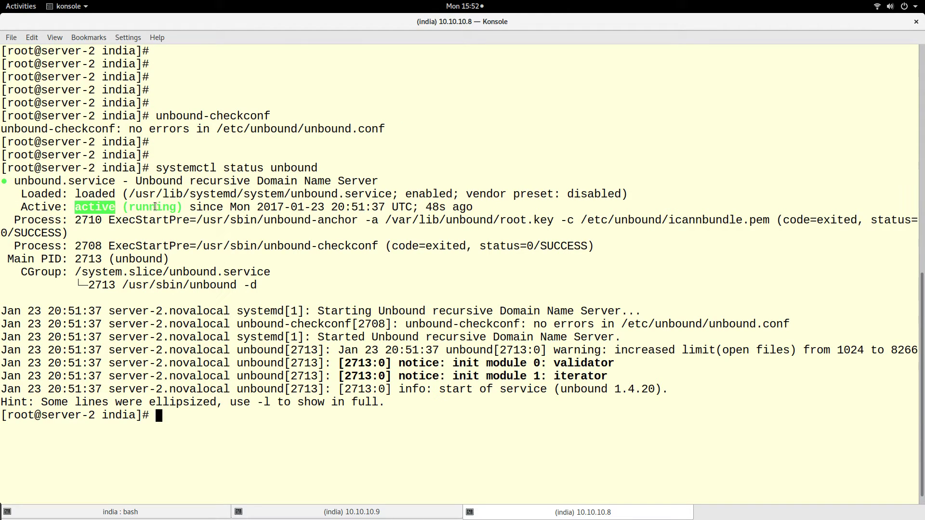
double_click(156, 207)
left_click(397, 156)
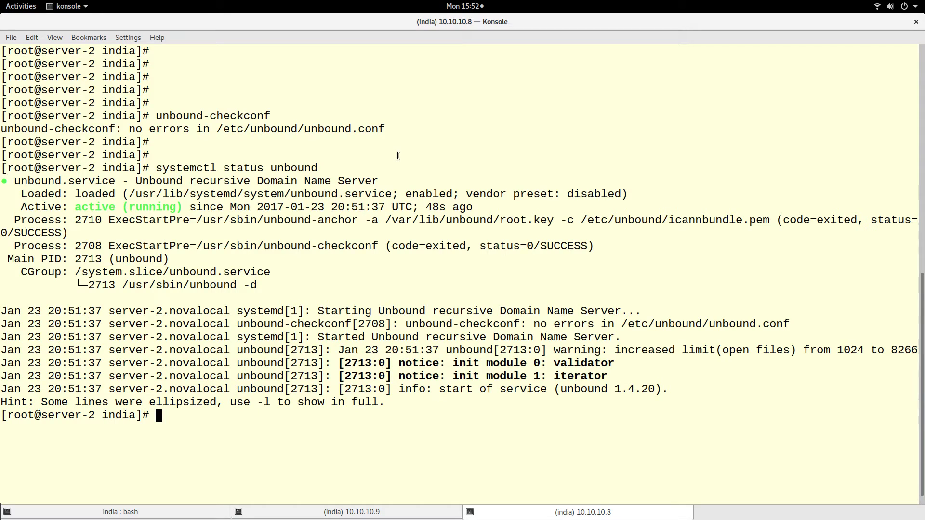
type("clea")
type("r")
Clear the server-2 screen and start typing a vim command for /etc/resolv.conf
key("Return")
key("Return")
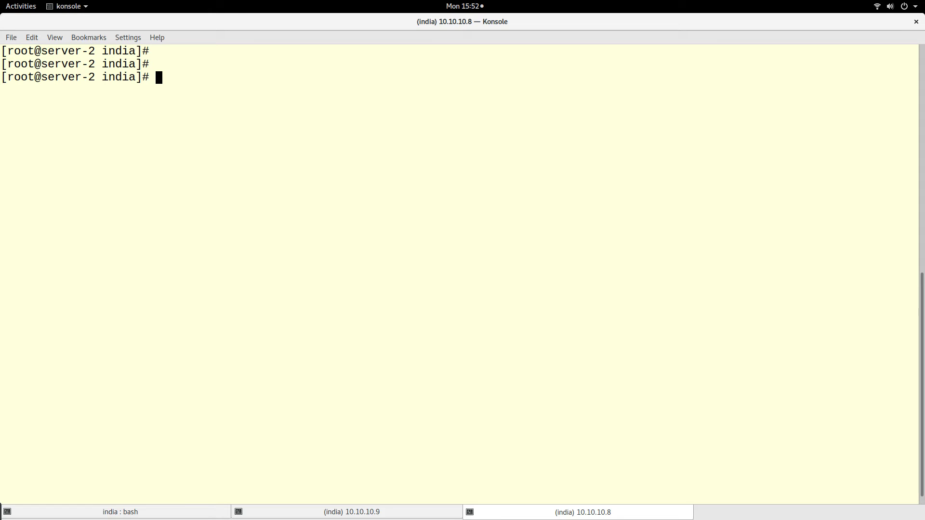
key("Return")
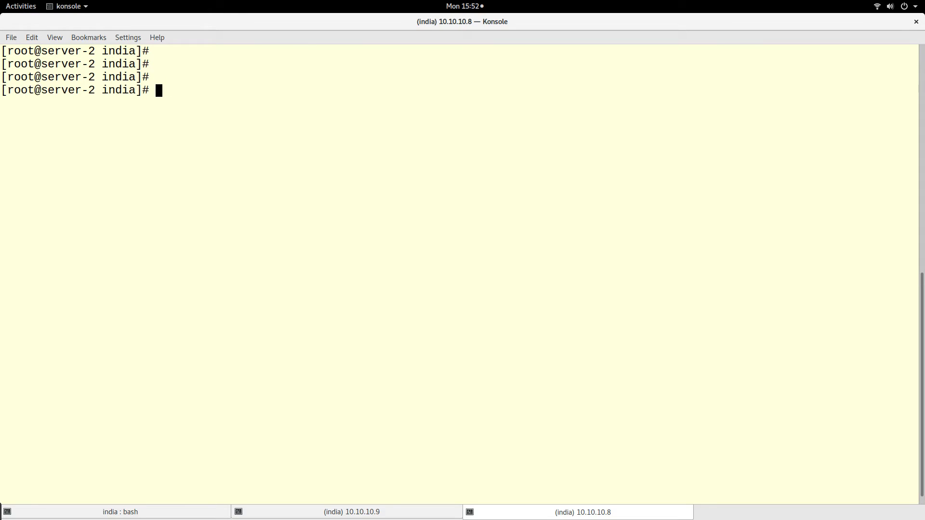
type("vim ")
type("/etc/")
type("res")
Open /etc/resolv.conf, delete the 10.1.1.200 line, and replace 8.8.8.8 with 127.0.0.1
key("Tab")
key("Return")
key("Down")
key("Down")
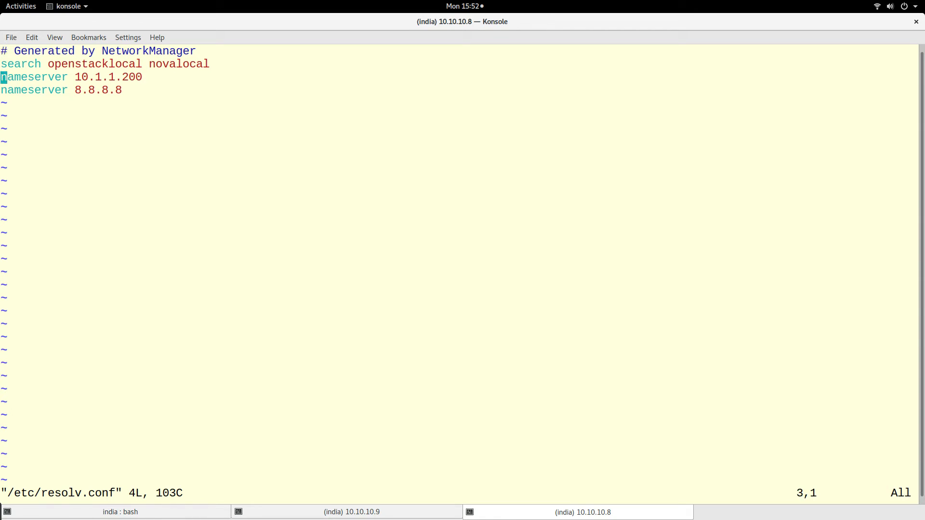
key("d")
key("d")
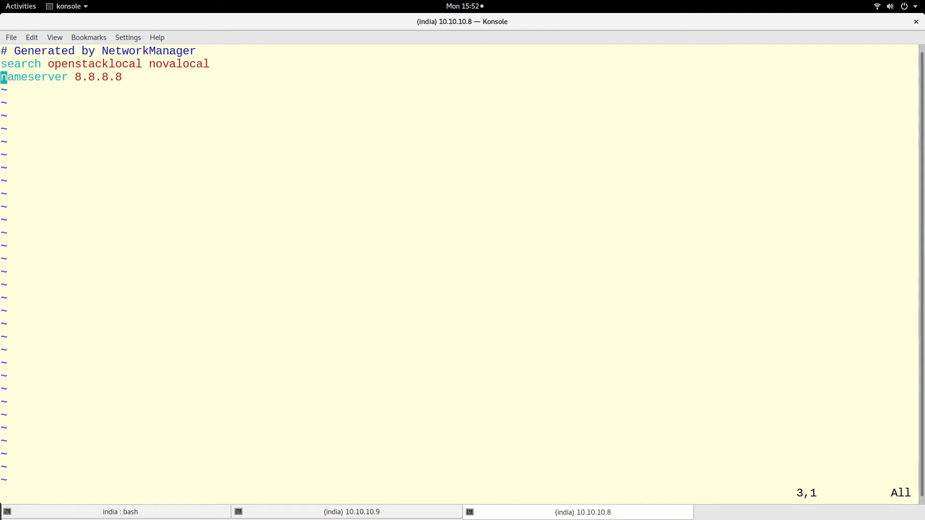
key("i")
key("End")
key("BackSpace")
key("BackSpace")
key("BackSpace")
key("BackSpace")
key("BackSpace")
key("BackSpace")
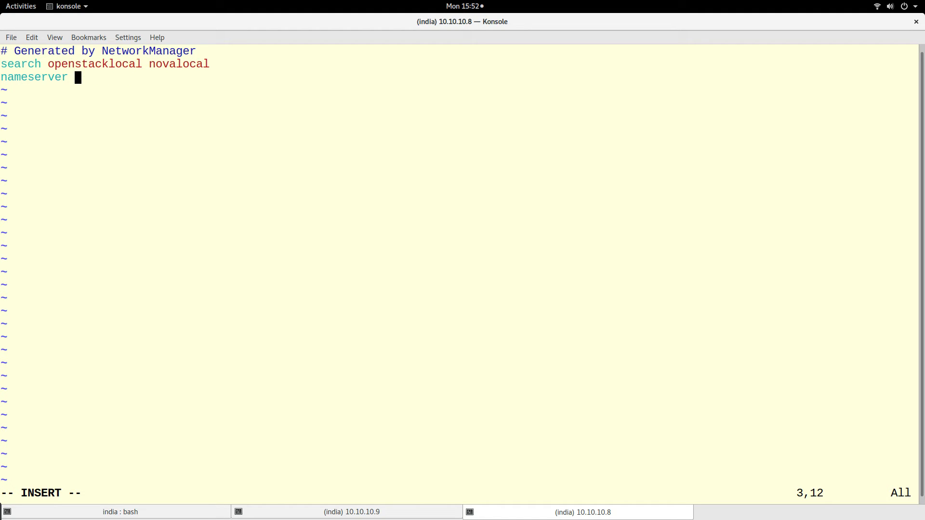
type("12")
type("7.0.0.1")
key("Return")
key("Escape")
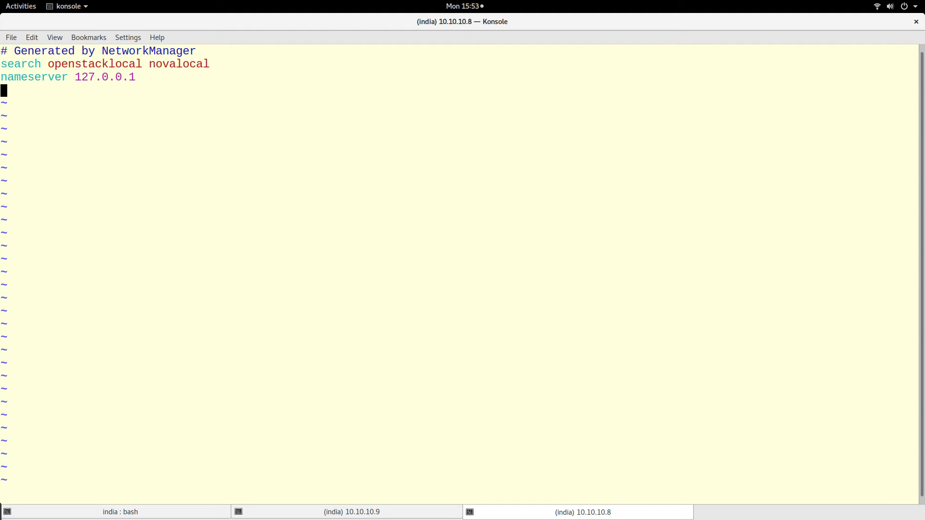
type(":wq")
Save resolv.conf and dig yahoo.com, answered by 127.0.0.1#53 in 163 msec
key("Return")
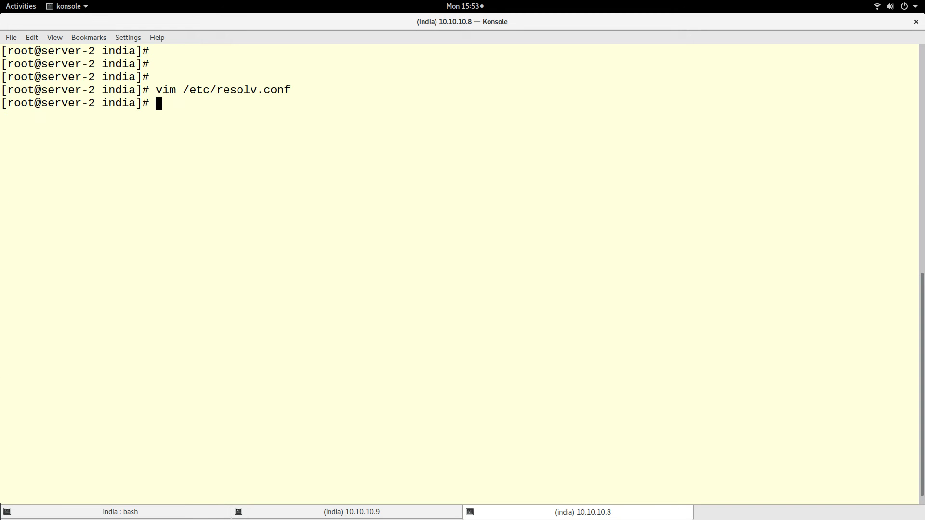
key("Return")
type("dig ")
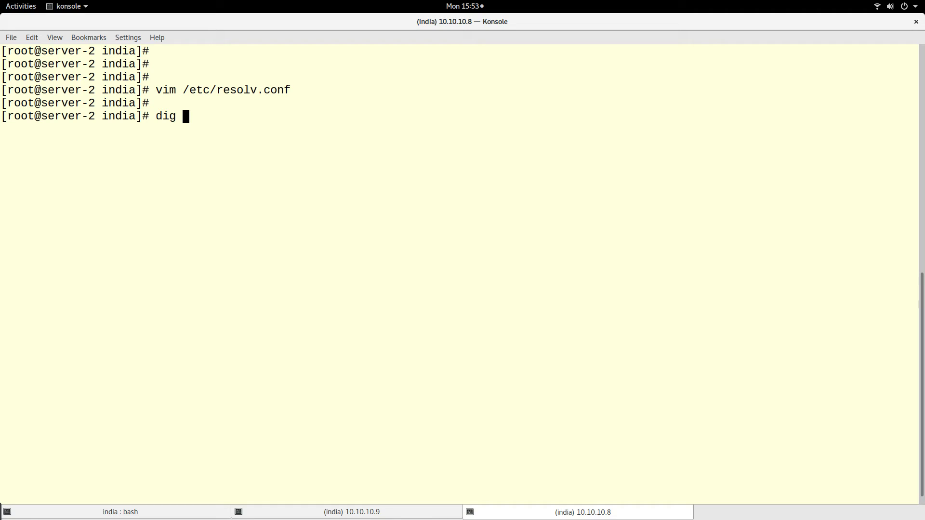
type("yah")
type("oo.com")
key("Return")
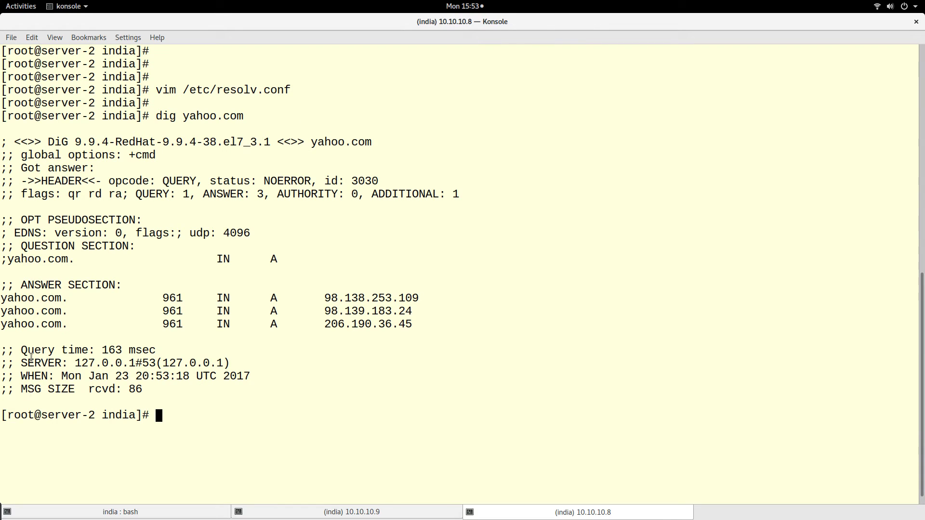
left_click_drag(20, 363, 152, 363)
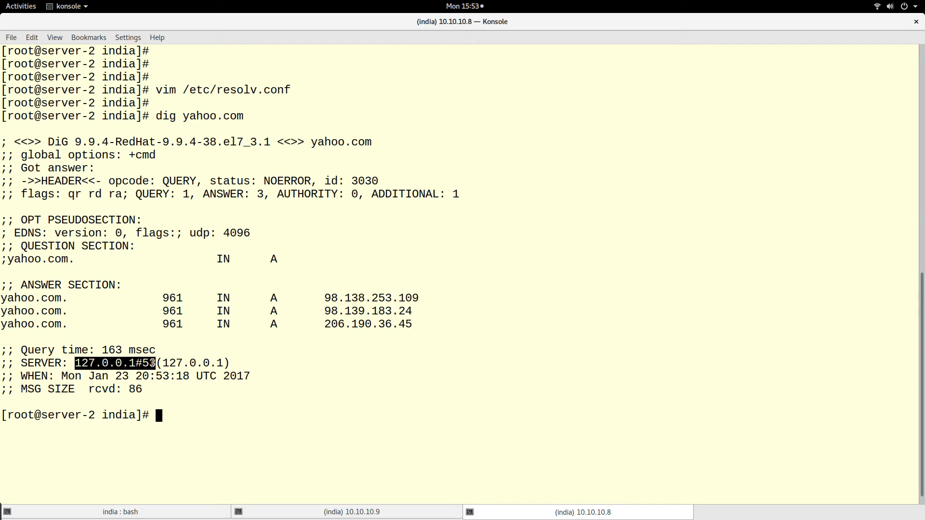
left_click(152, 363)
left_click_drag(99, 350, 172, 346)
left_click(248, 343)
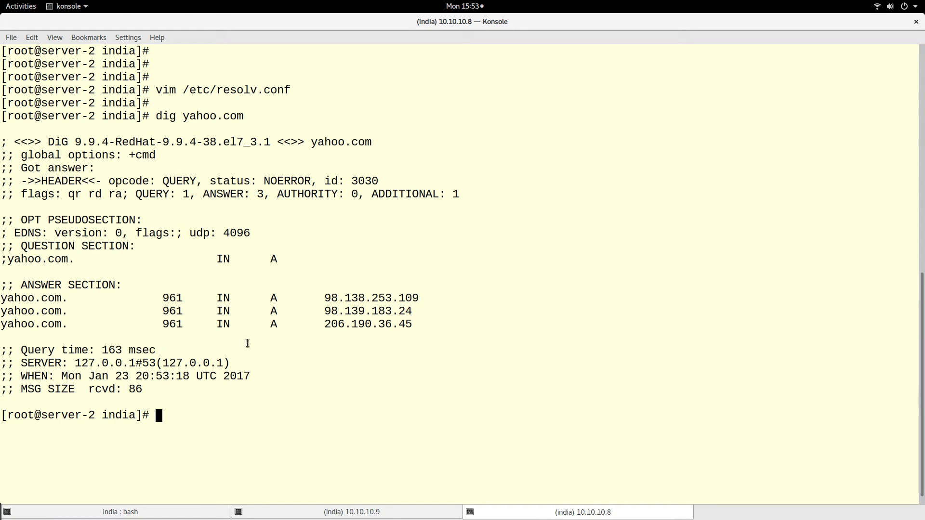
Repeat the yahoo.com lookup, now answered from cache in 0 msec
key("Return")
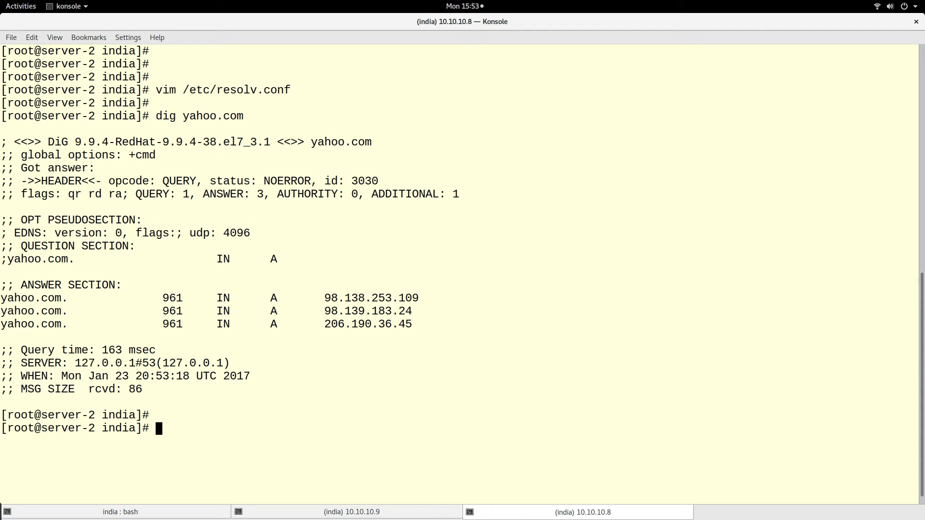
key("Up")
key("Return")
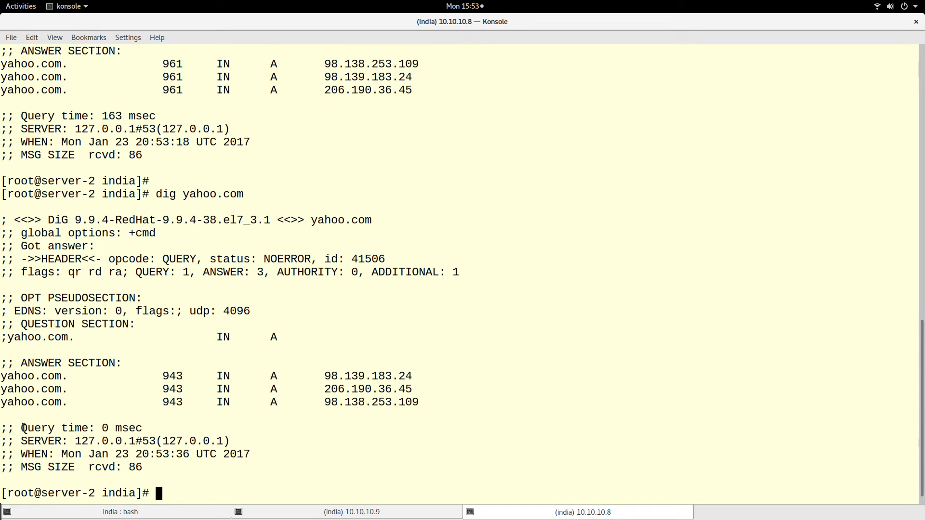
left_click_drag(21, 428, 144, 429)
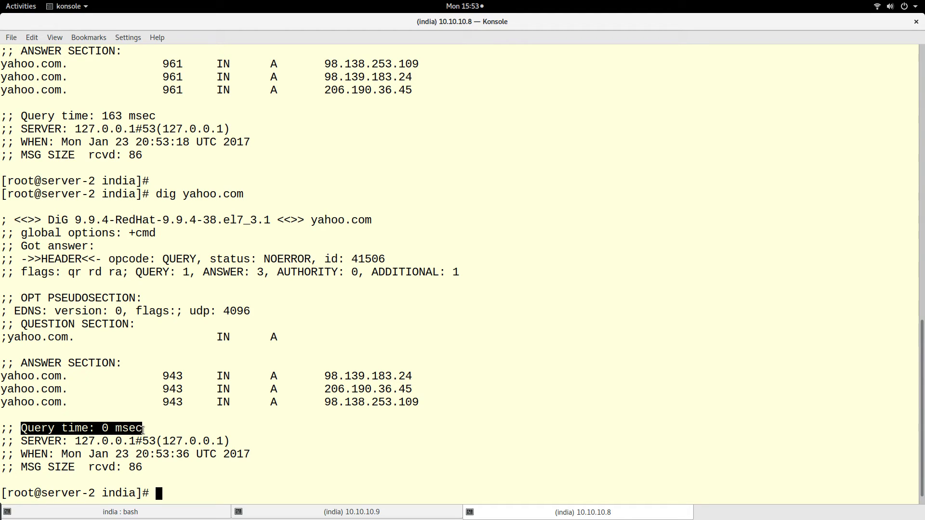
left_click(108, 429)
left_click(108, 428)
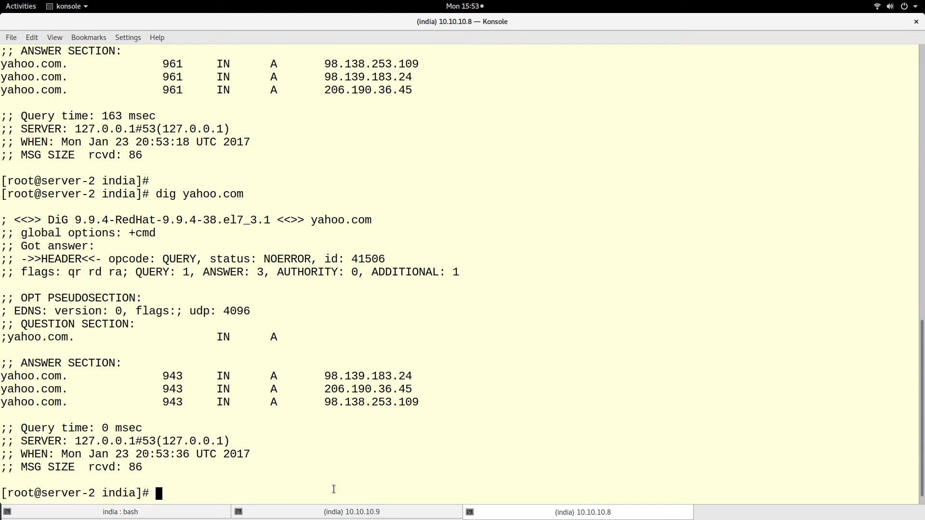
type("ip")
type(" a")
Check server-2's address with ip a, then switch to the server-1 tab
key("Return")
key("Return")
key("Return")
type("ho")
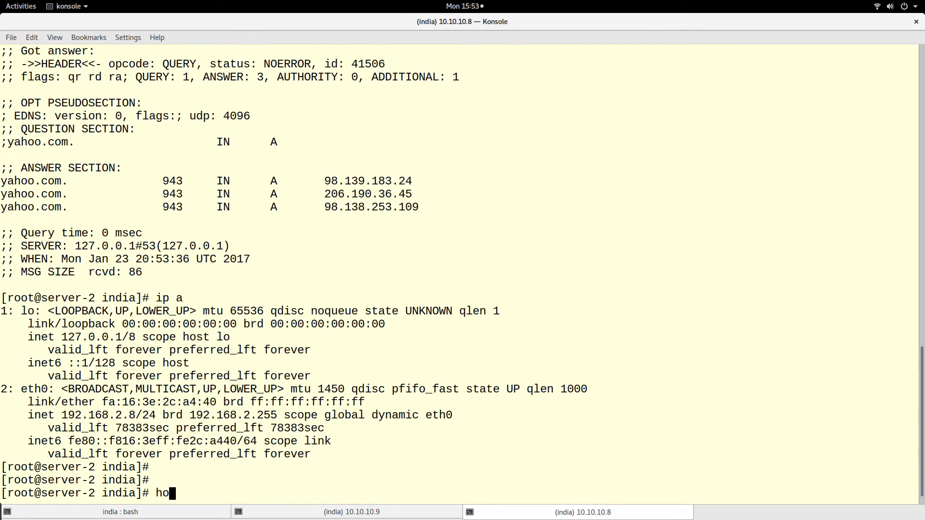
type("stname")
key("Return")
key("Return")
key("Return")
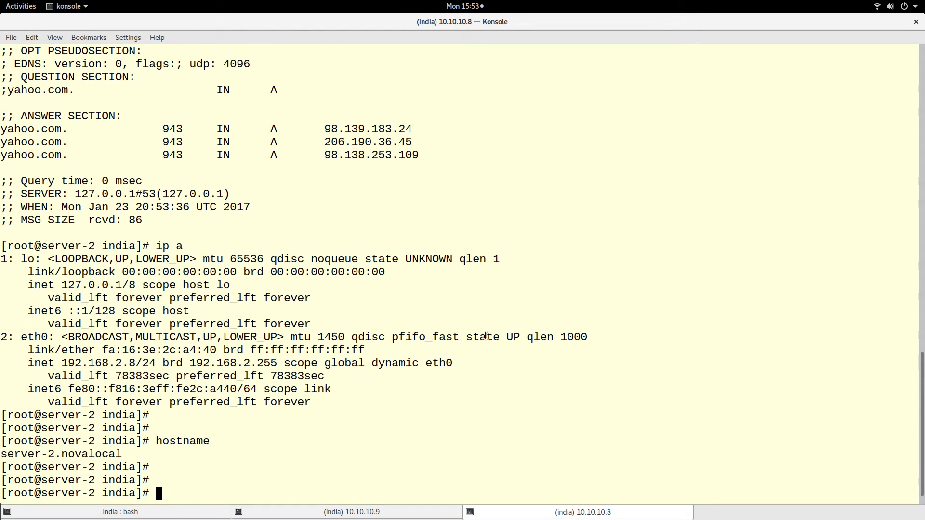
left_click(417, 513)
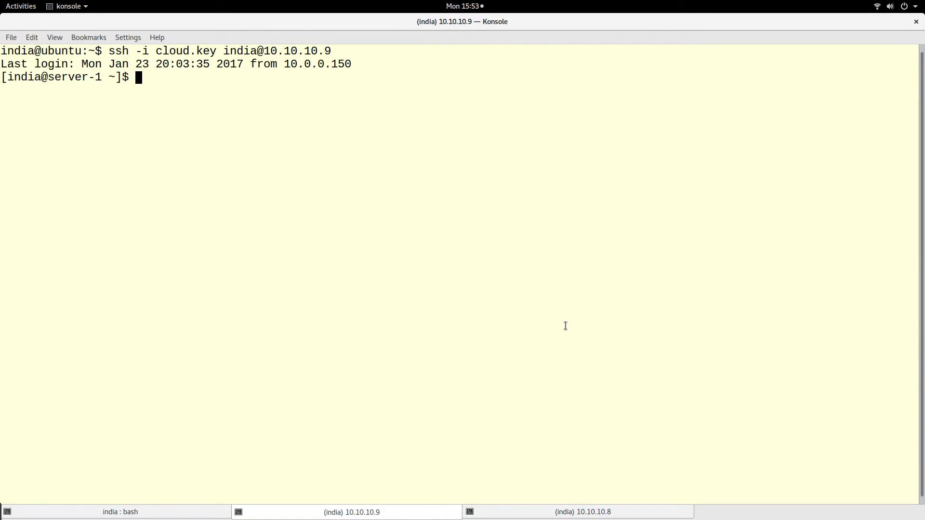
Become root on server-1, confirm its hostname, and open /etc/resolv.conf
key("Return")
key("Return")
type("sudo bash")
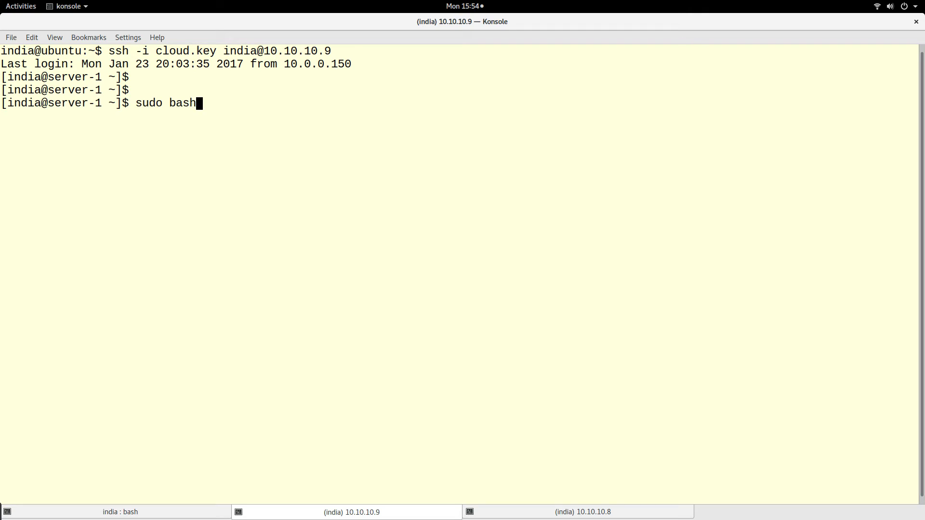
key("Return")
key("Return")
type("hostnam")
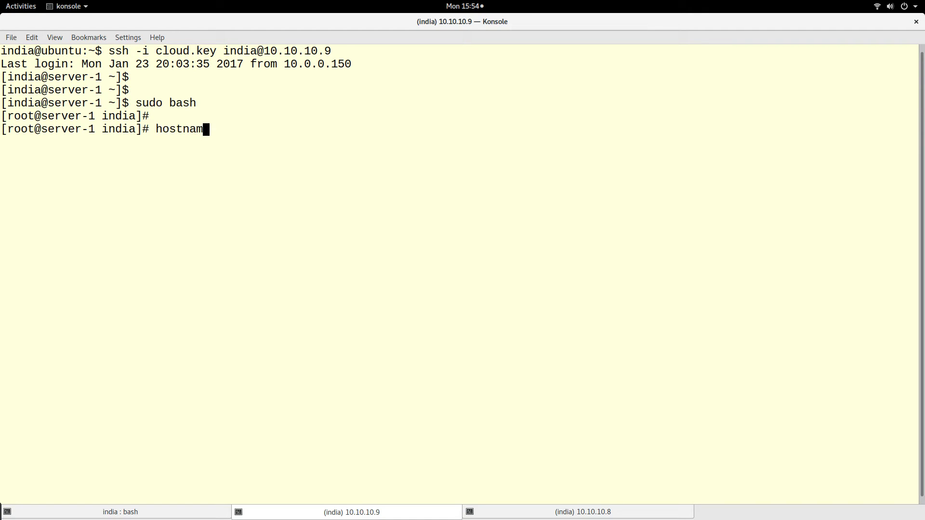
type("e")
key("Return")
key("Return")
type("v")
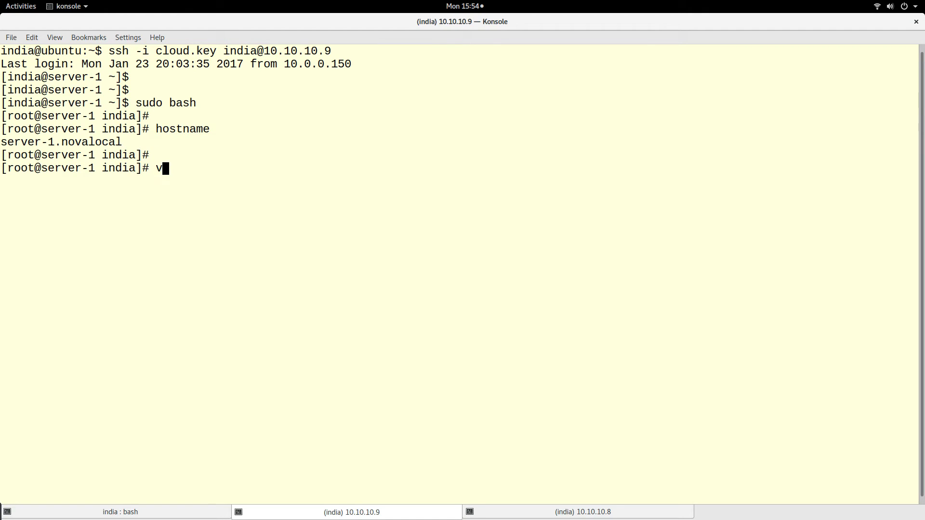
type("im /")
type("etc/res")
key("Tab")
key("Return")
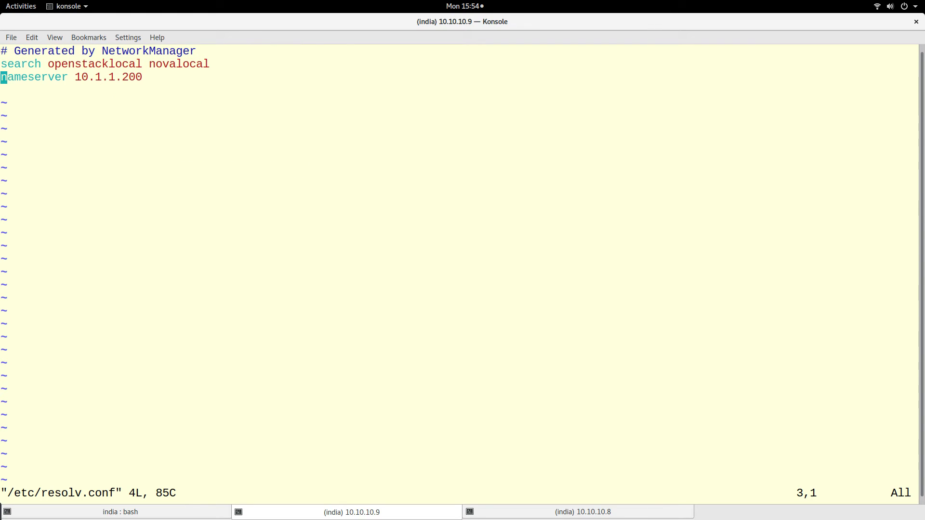
Replace the nameserver address with server-2's 192.168.2.8, copied from its tab, and save
key("i")
key("End")
key("BackSpace")
key("BackSpace")
key("BackSpace")
key("BackSpace")
key("BackSpace")
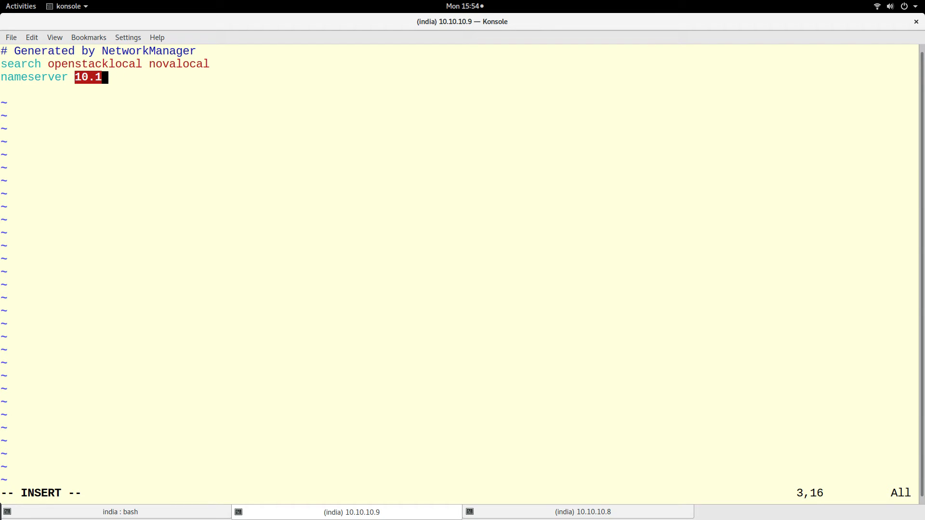
key("BackSpace")
key("BackSpace")
key("BackSpace")
key("BackSpace")
left_click(620, 513)
double_click(124, 365)
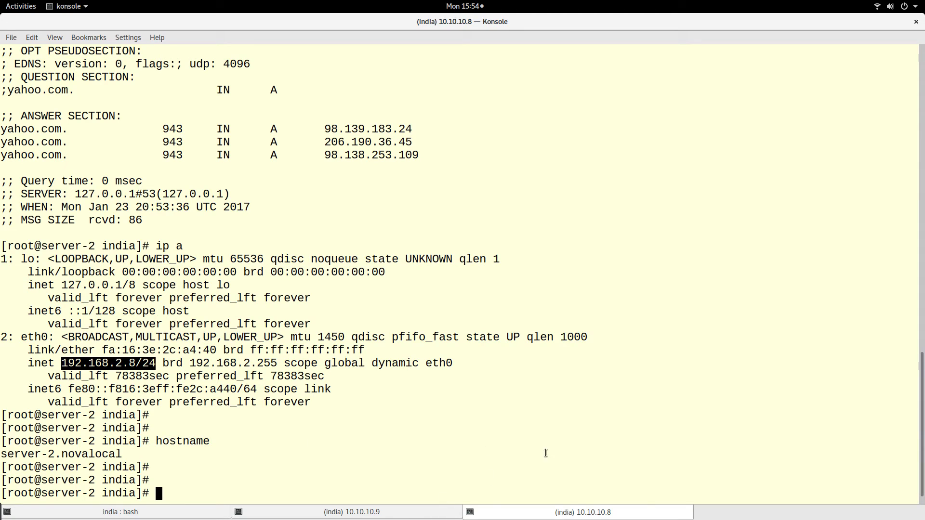
left_click(415, 512)
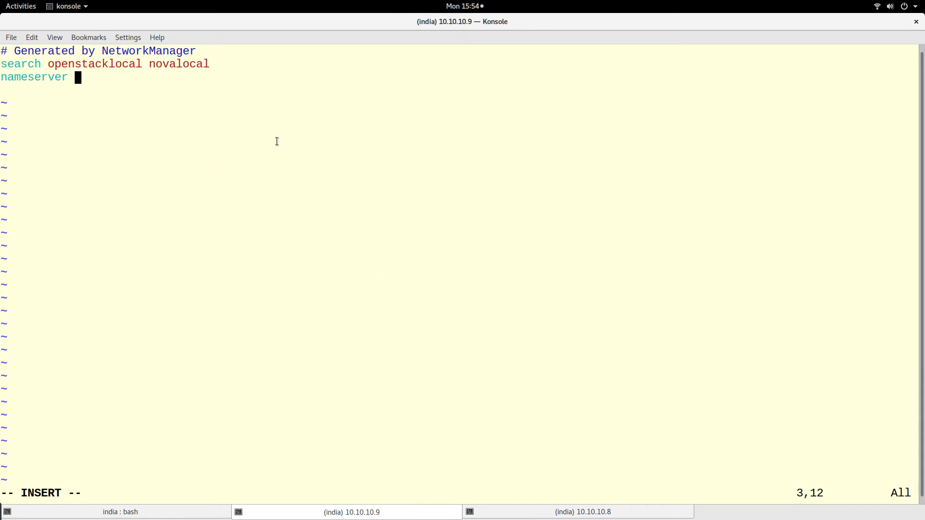
middle_click(277, 141)
key("BackSpace")
key("BackSpace")
key("BackSpace")
key("BackSpace")
type("8")
double_click(109, 76)
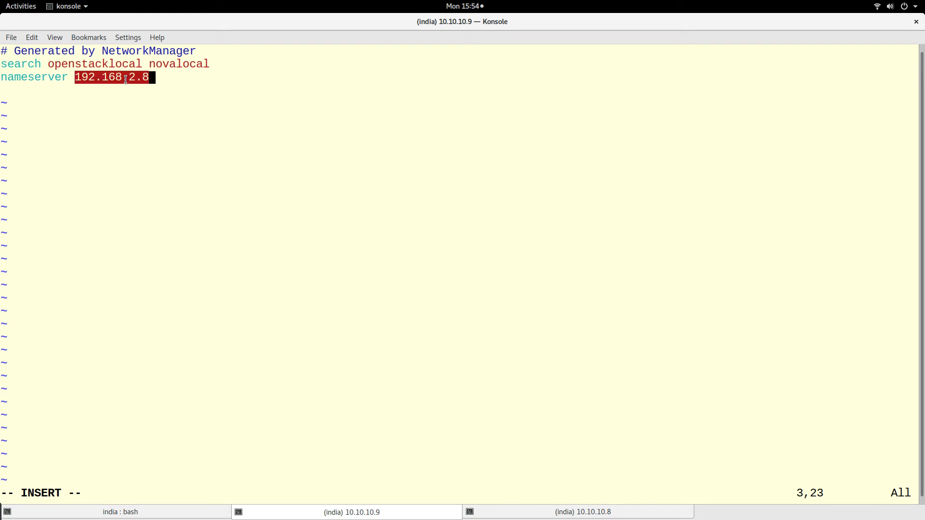
left_click(244, 117)
key("Escape")
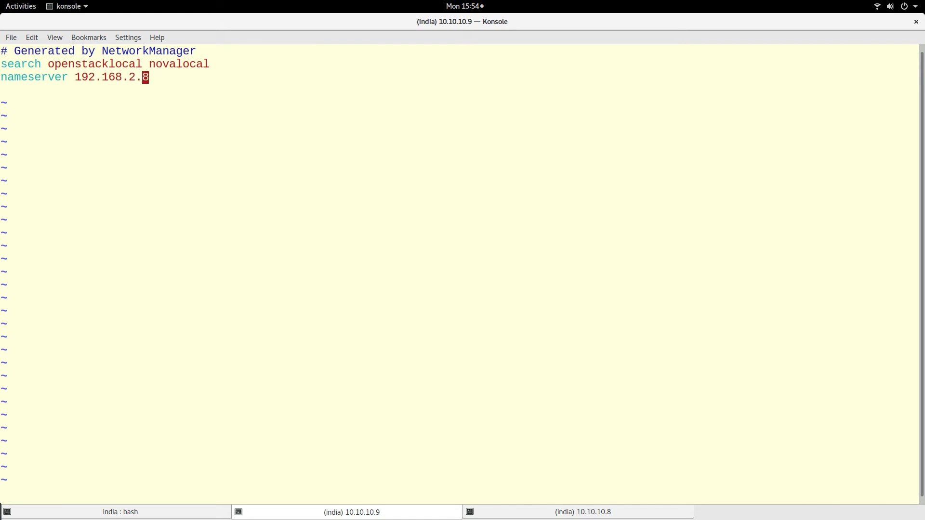
type(":wq")
key("Return")
key("Return")
key("Return")
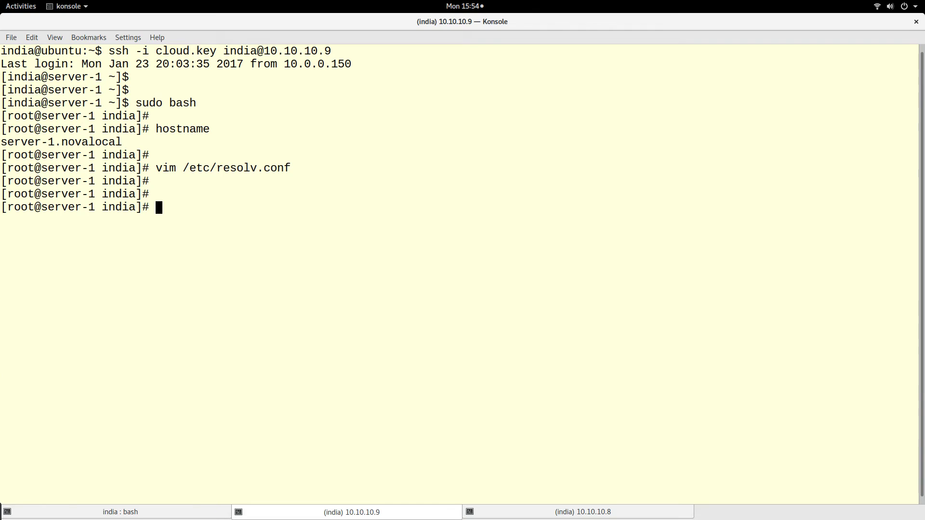
type("dig ")
type("googl")
type("e.com")
Run dig google.com on server-1 and cancel it when it stalls
key("Return")
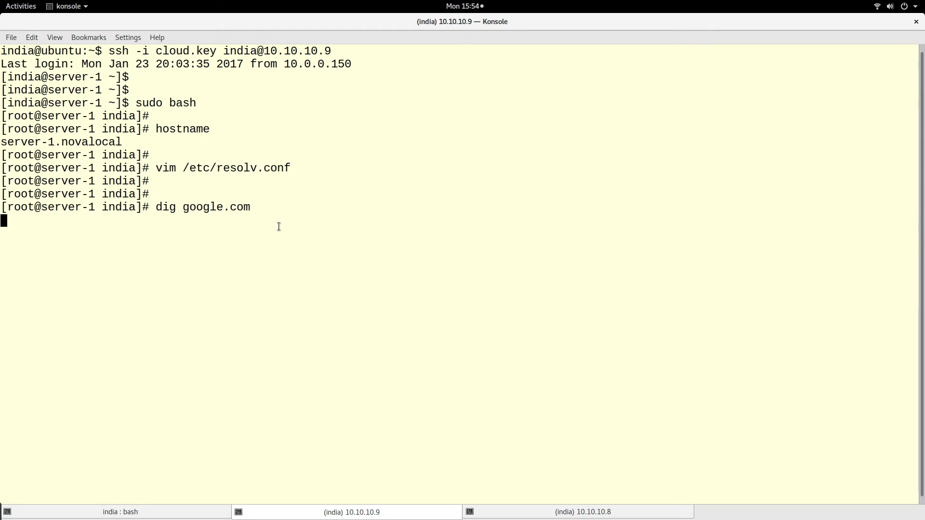
key("ctrl+c")
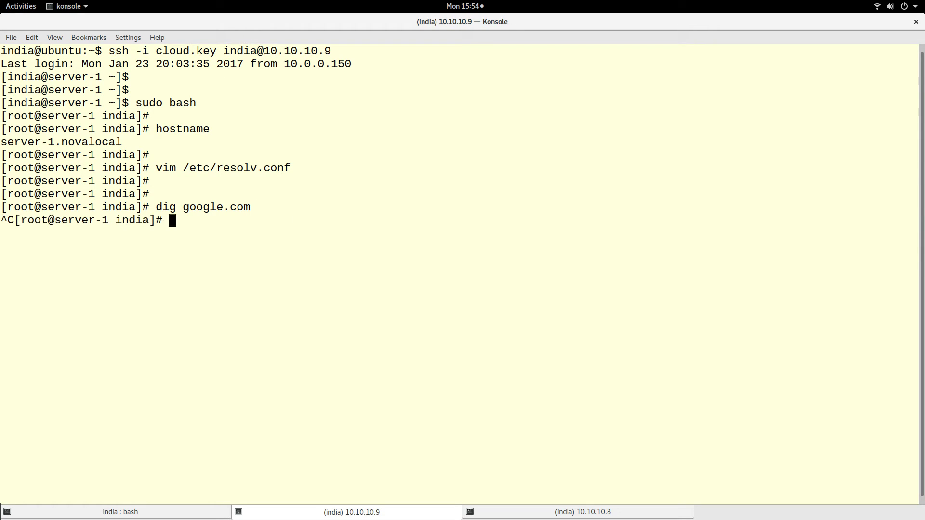
key("Return")
key("Return")
type("ping ")
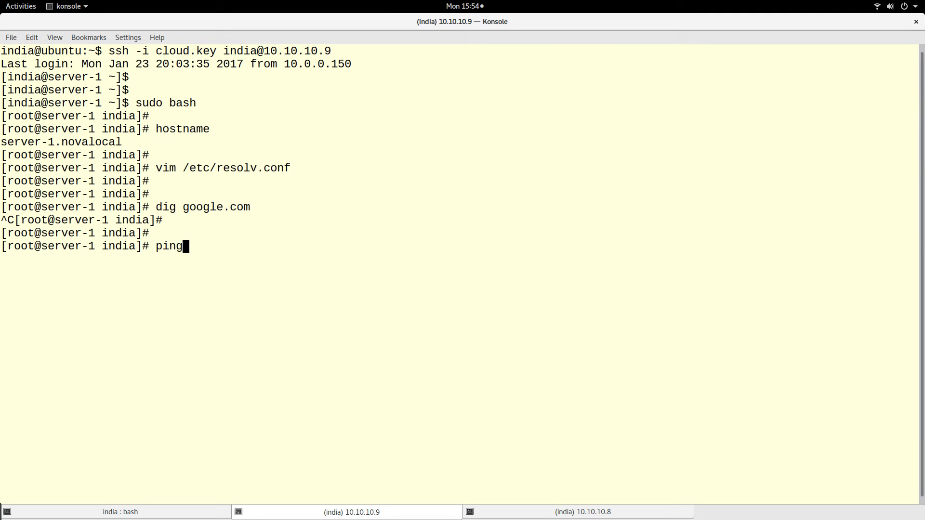
type("192.168.2.8")
Ping server-2 at 192.168.2.8 and stop after one reply with 0% loss
key("Return")
key("ctrl+c")
key("Return")
key("Return")
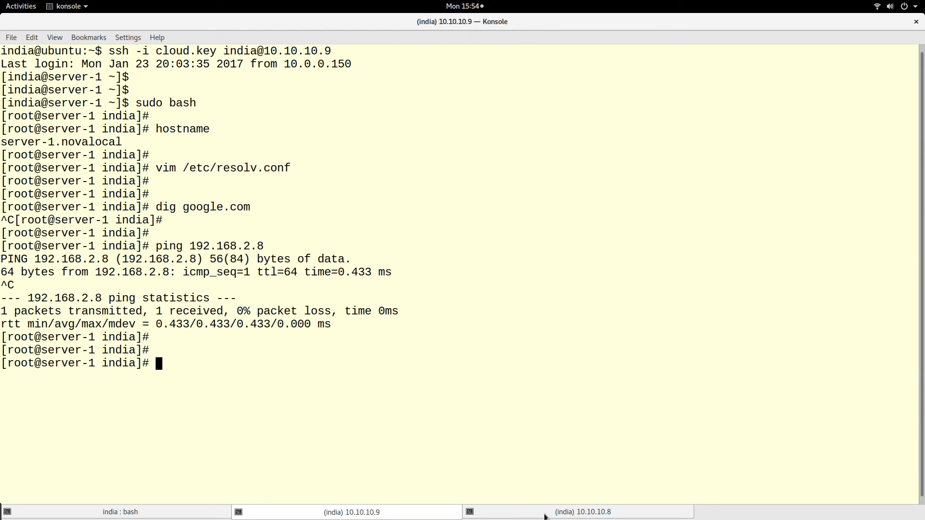
Clear server-2's terminal, then rerun dig google.com from server-1's history
left_click(544, 515)
type("clea")
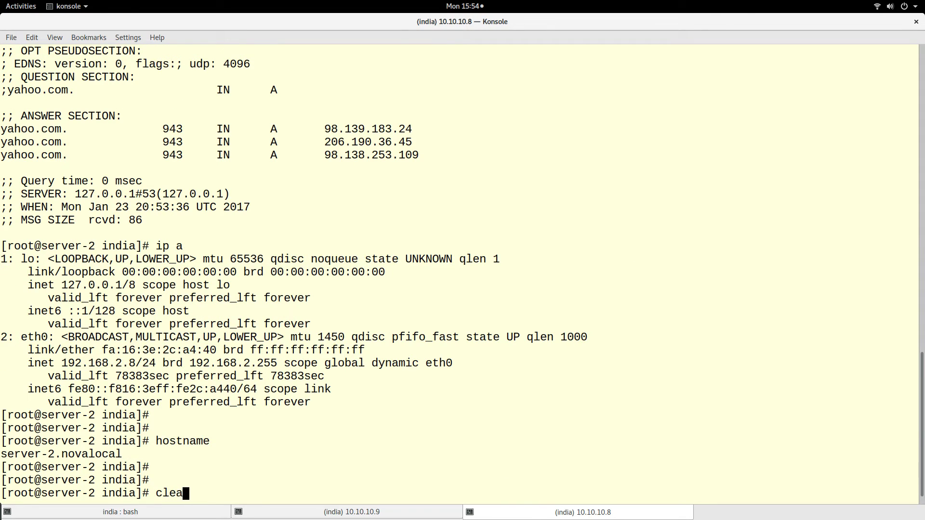
type("r")
key("Return")
key("Return")
key("Return")
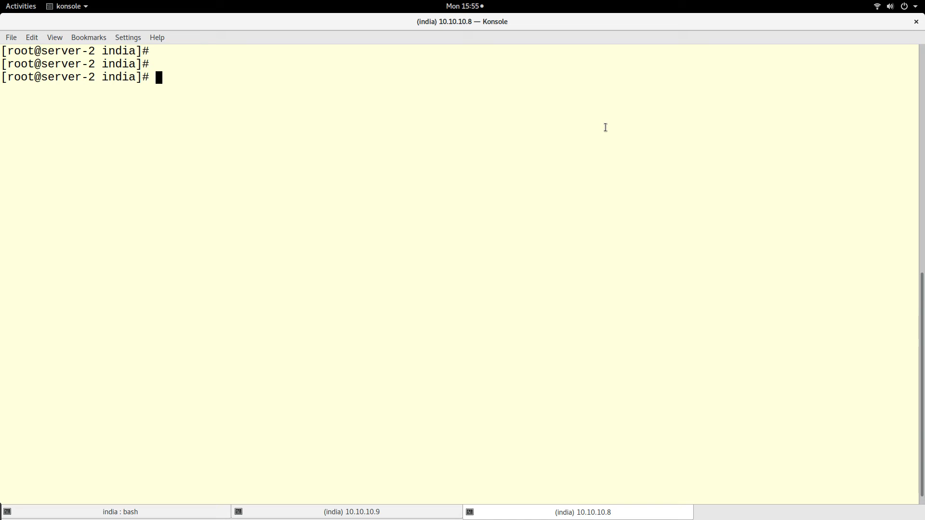
left_click(433, 515)
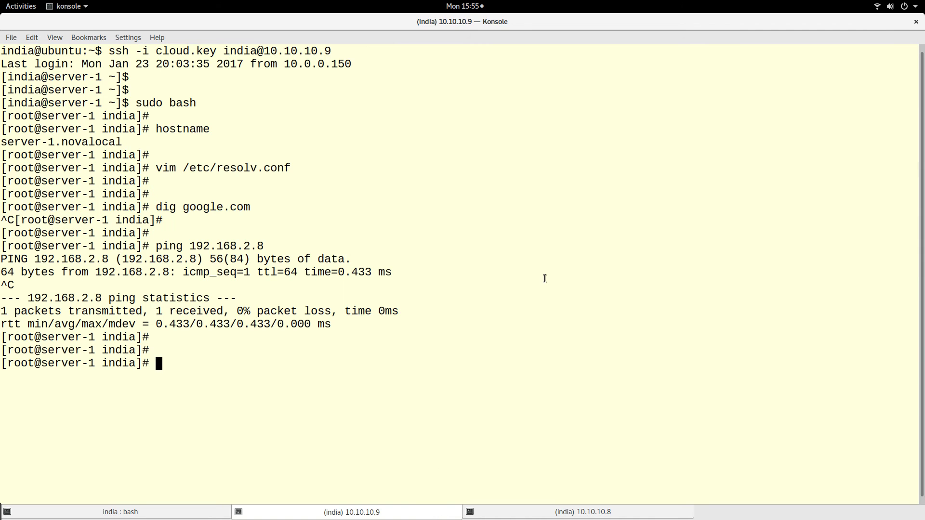
key("Up")
key("Up")
key("Return")
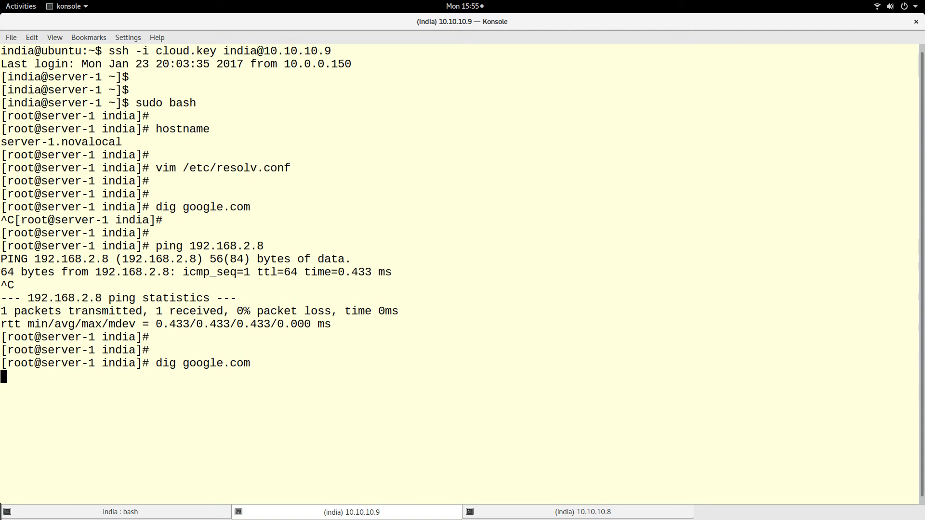
List server-2's firewall zone with firewall-cmd --list-all, noting only dhcpv6-client and ssh are allowed
left_click(607, 515)
type("fi")
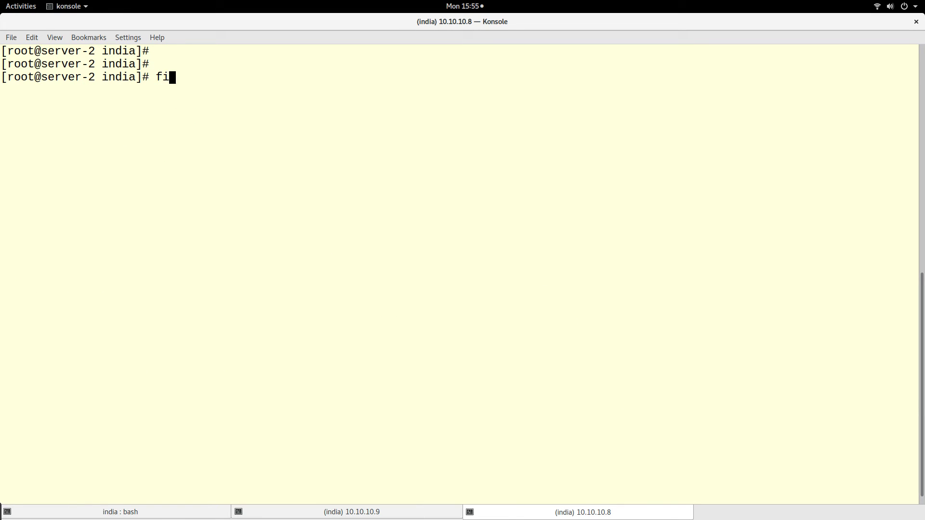
type("rewall")
type("-cmd ")
type("--list")
type("-al")
key("Return")
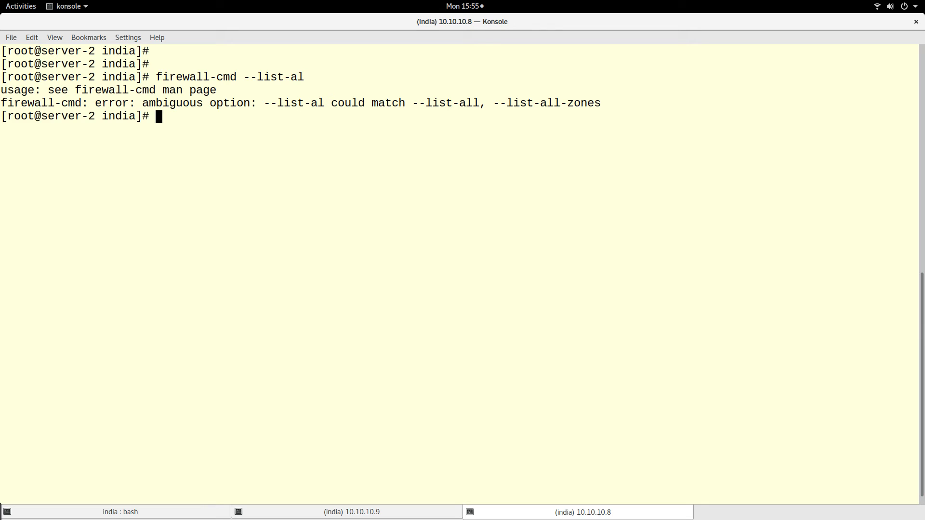
key("Up")
type("l")
key("Return")
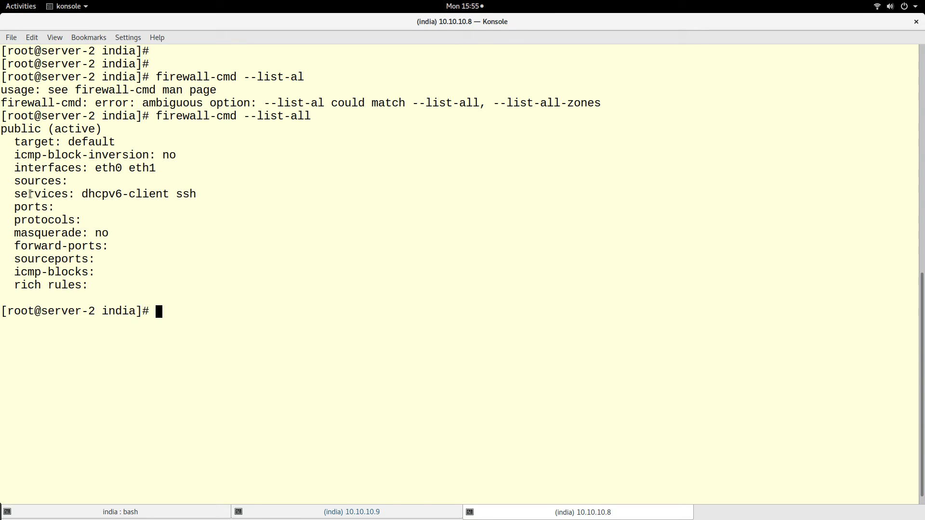
left_click_drag(14, 194, 197, 196)
left_click(296, 194)
key("shift+Left")
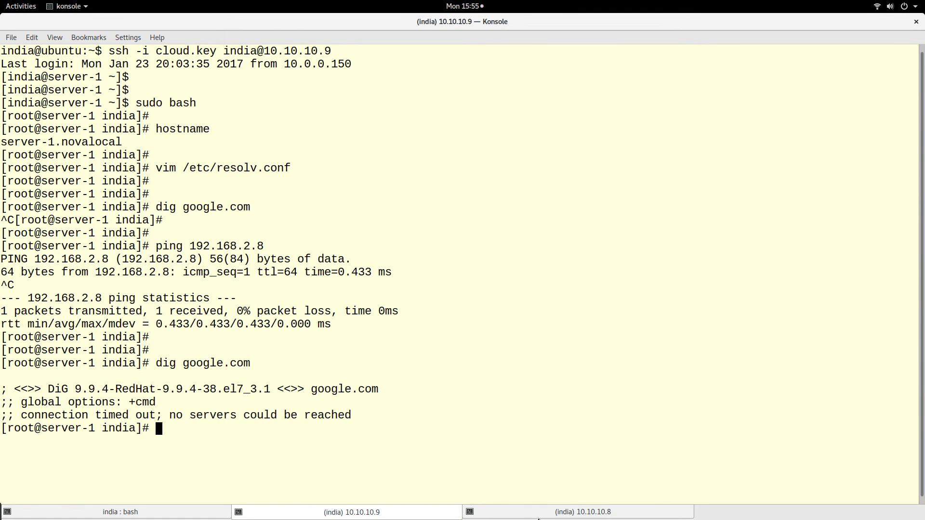
Highlight server-1's dig connection-timed-out message, then go back to server-2's session
left_click(539, 516)
left_click(427, 518)
left_click_drag(50, 415, 171, 426)
left_click(290, 426)
left_click(539, 512)
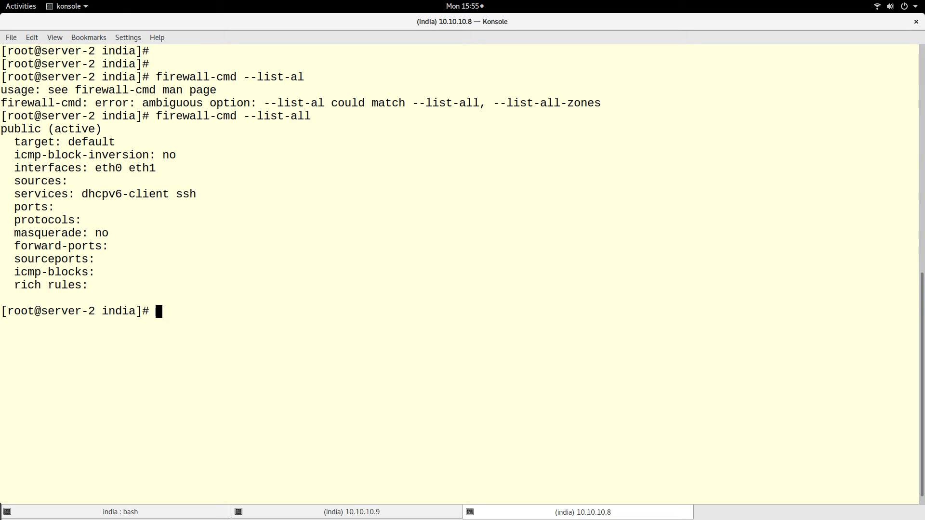
List the available firewall services on server-2 and mark dns among them
key("Up")
key("BackSpace")
key("BackSpace")
key("BackSpace")
key("BackSpace")
key("BackSpace")
key("BackSpace")
key("BackSpace")
key("BackSpace")
type("get")
type("-services")
key("Return")
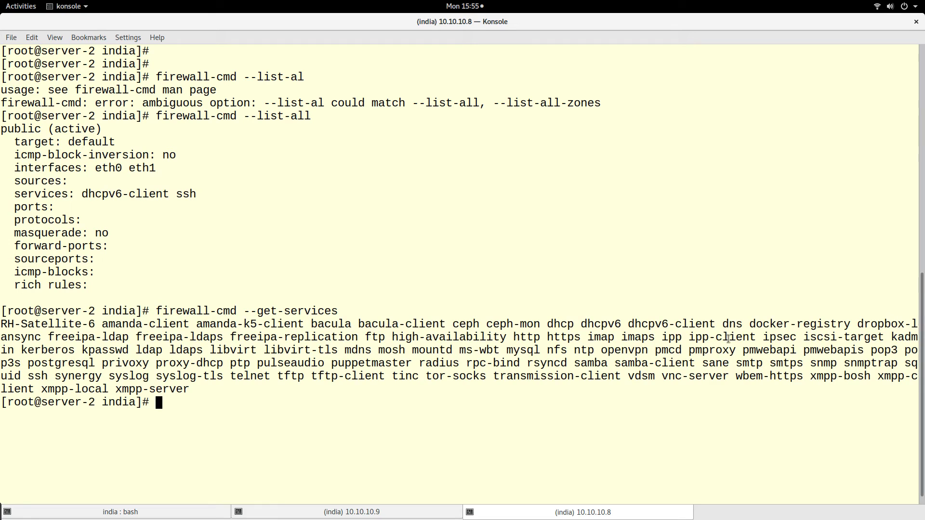
double_click(733, 325)
key("Return")
key("Return")
Permanently add the dns service with firewall-cmd --add-service=dns --permanent
key("Up")
key("Left")
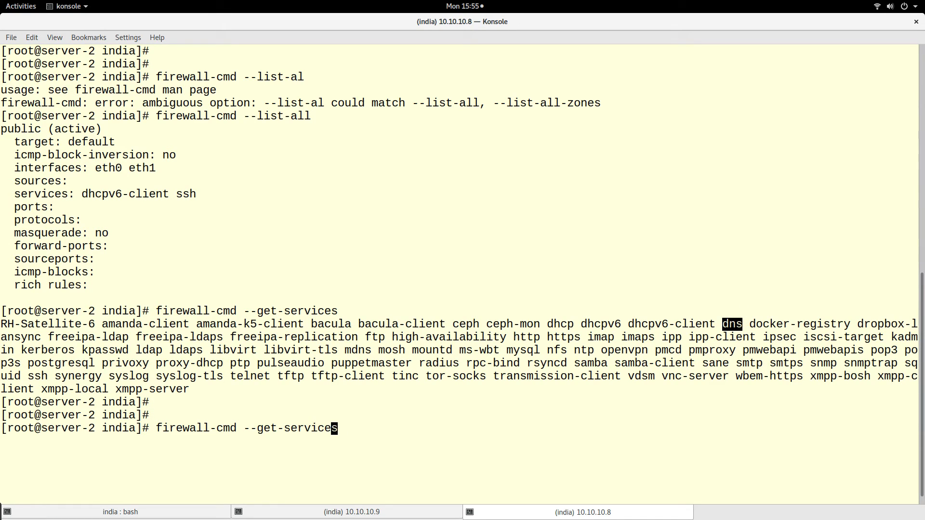
key("Left")
key("Left")
key("Left")
key("BackSpace")
key("BackSpace")
type("ad")
type("d")
key("End")
key("BackSpace")
type("=")
type("dns -")
type("-permanent")
key("Return")
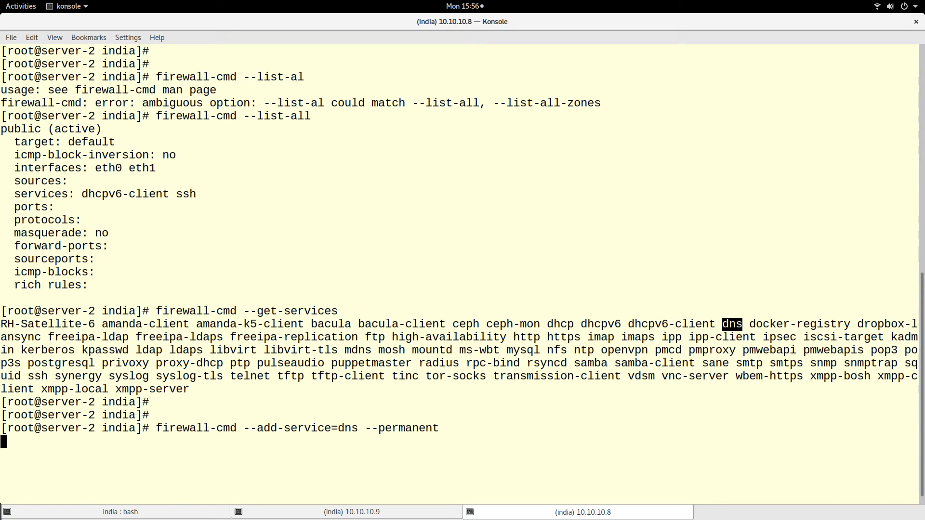
Reload server-2's firewall with firewall-cmd --reload
key("Up")
key("BackSpace")
key("BackSpace")
key("BackSpace")
key("BackSpace")
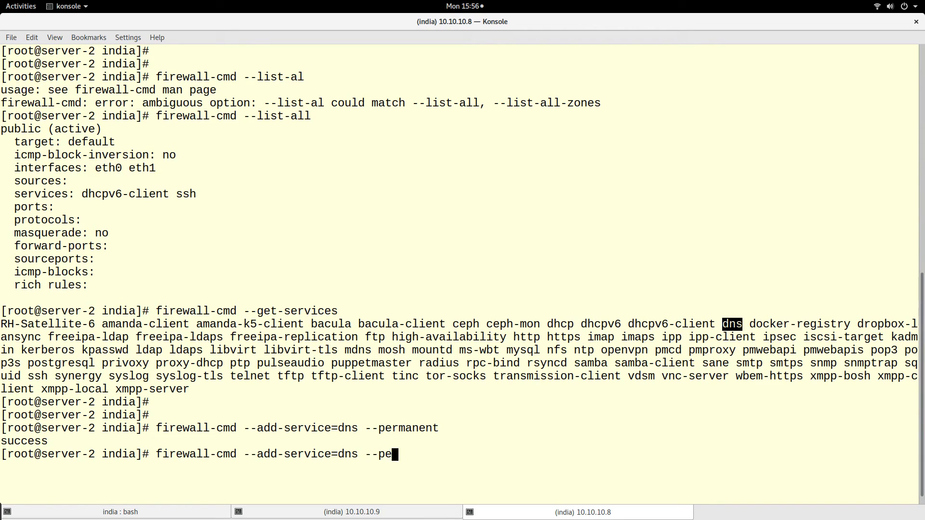
key("BackSpace")
key("BackSpace")
key("BackSpace")
key("BackSpace")
key("BackSpace")
key("BackSpace")
key("BackSpace")
type("re")
type("load")
key("Return")
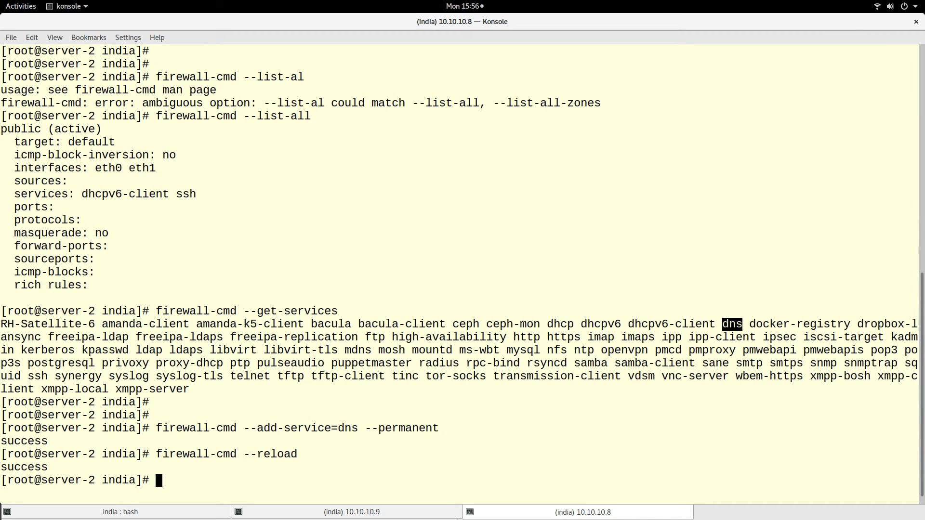
left_click(449, 514)
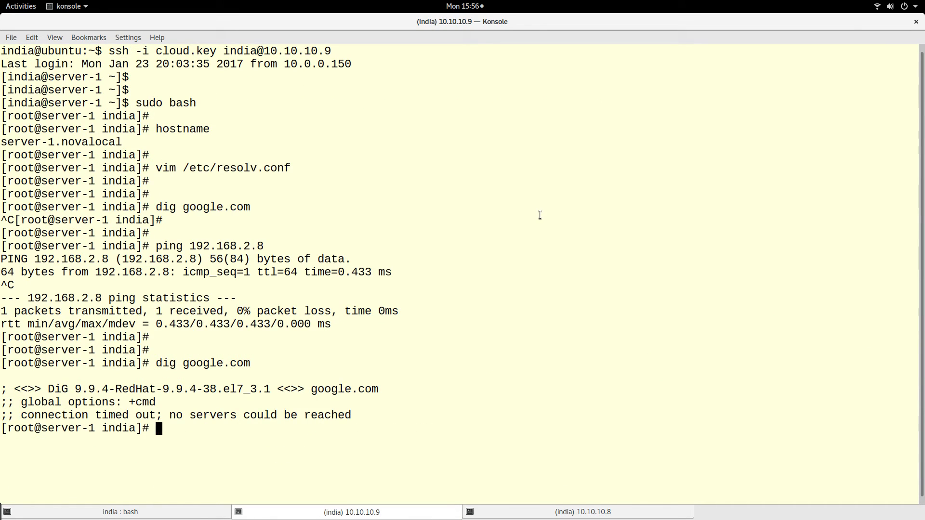
type("clear")
Clear server-1's screen, run dig google.com, and point out server-2's dns service addition
key("Return")
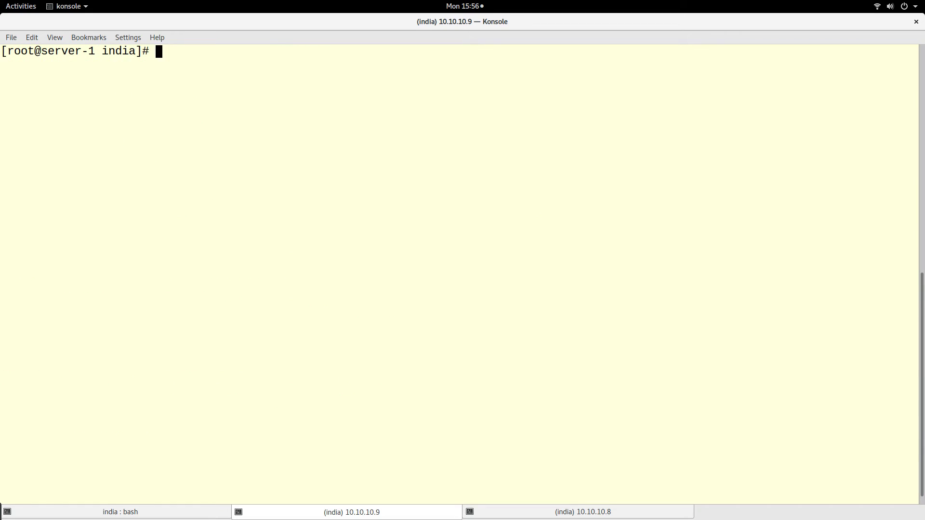
key("Return")
type("clear")
key("BackSpace")
key("BackSpace")
key("BackSpace")
type("dig google.com")
key("Return")
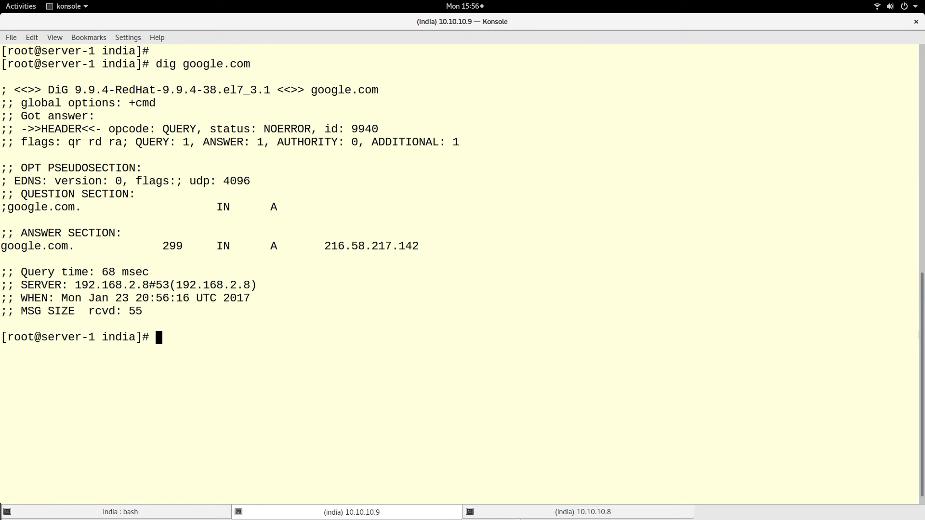
left_click(535, 515)
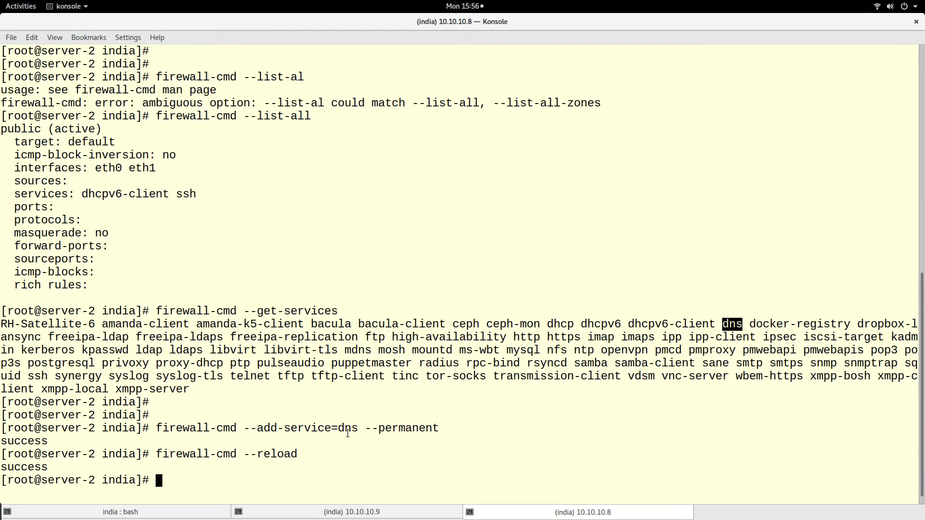
double_click(352, 429)
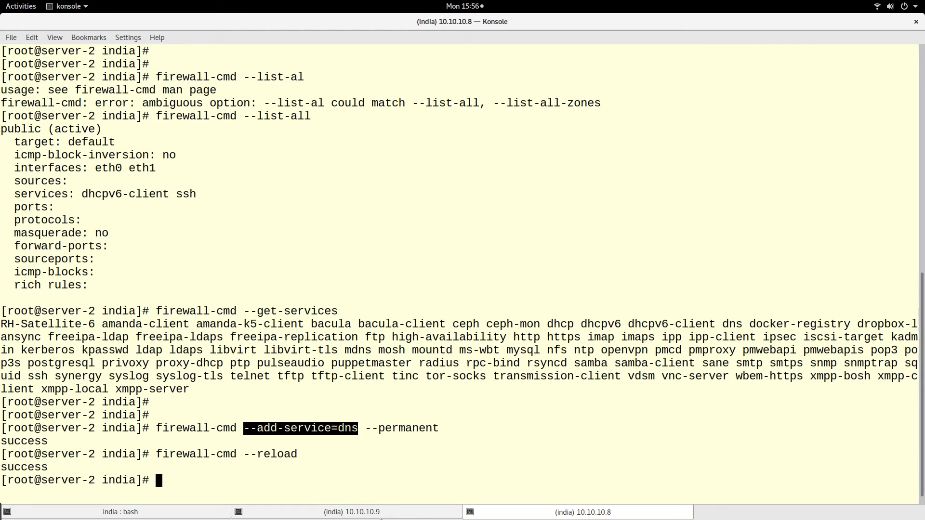
left_click(394, 517)
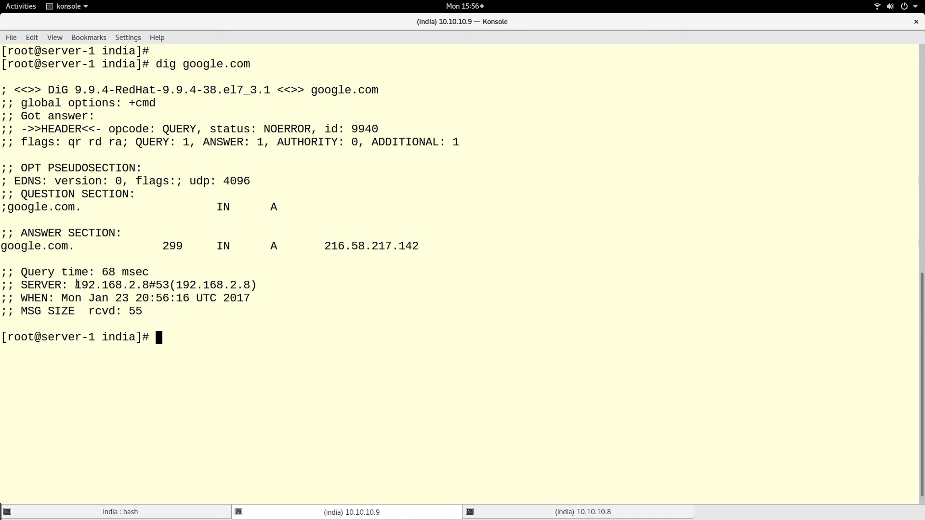
Highlight resolver 192.168.2.8, rerun dig google.com showing 1 msec, then clear the screen
mouse_move(74, 285)
left_mouse_down()
mouse_move(149, 286)
mouse_move(119, 271)
left_mouse_up()
left_click(329, 302)
key("Up")
key("Return")
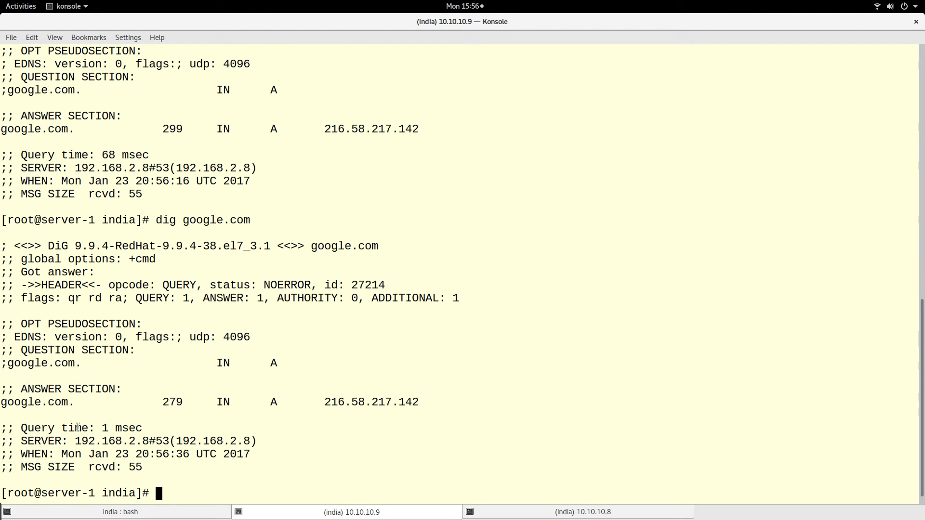
left_click_drag(104, 428, 148, 428)
left_click(194, 417)
type("cle")
type("ar")
key("Return")
key("Return")
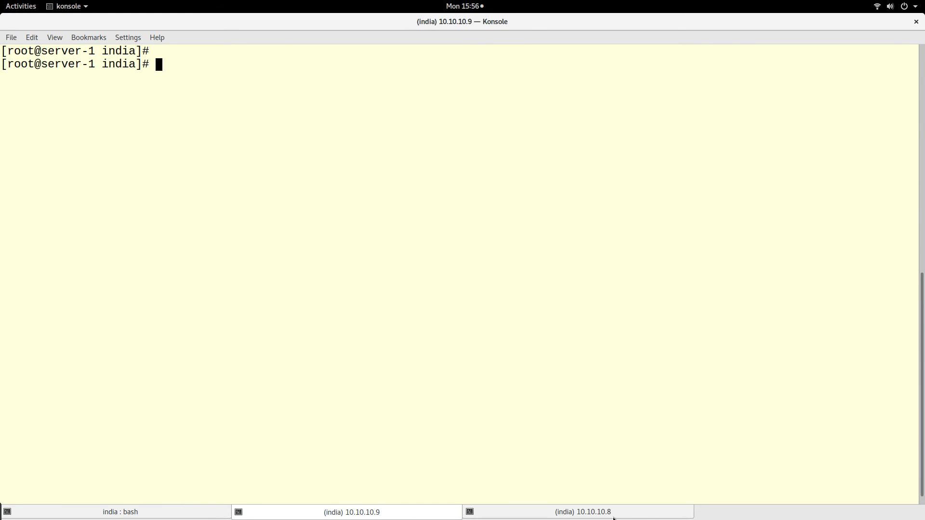
Clear server-2's screen and open /etc/unbound/unbound.conf in vim
left_click(613, 518)
left_click(566, 239)
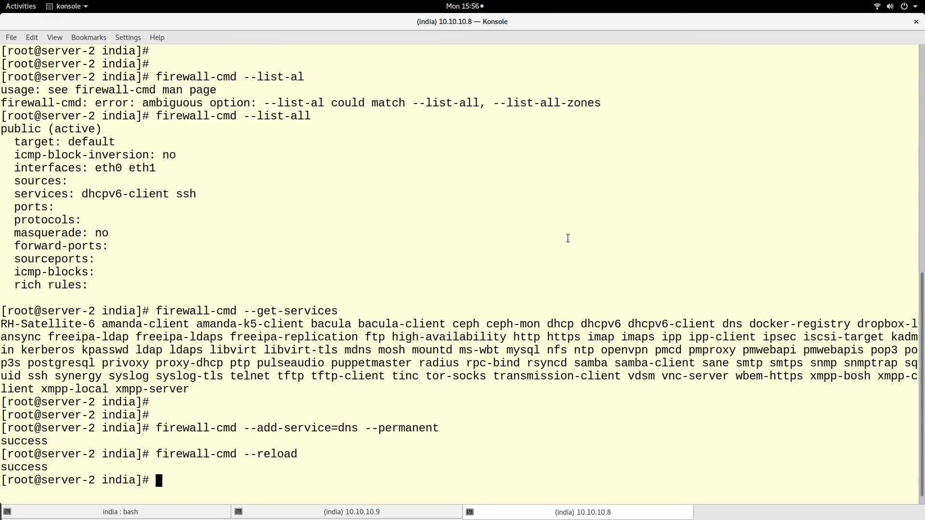
type("clear")
key("Return")
key("Return")
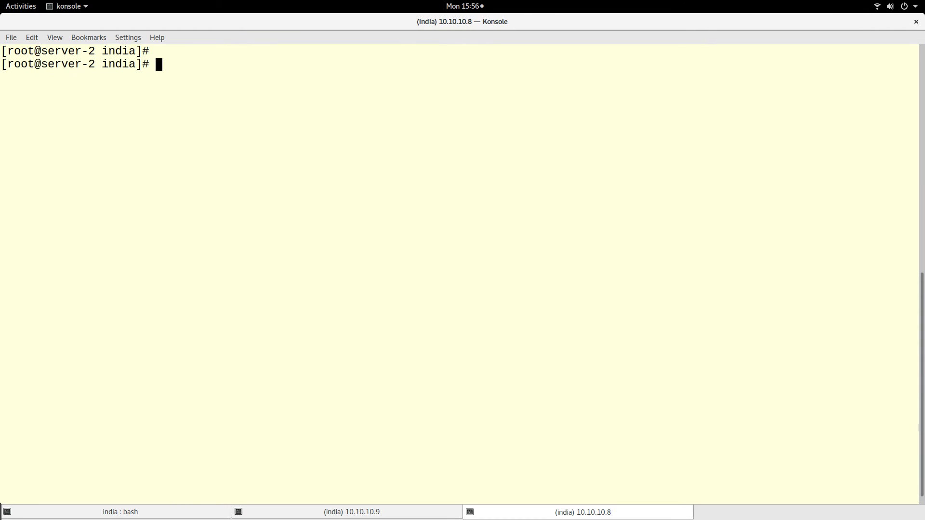
type("vim ")
type("/etc/")
type("u")
type("n")
key("Tab")
type("un")
key("Tab")
key("Return")
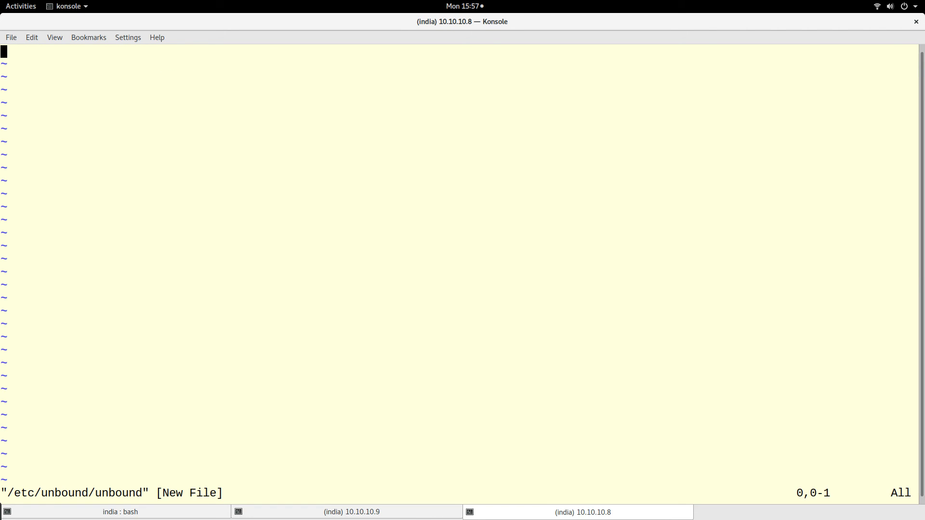
type(":q")
key("Return")
key("Up")
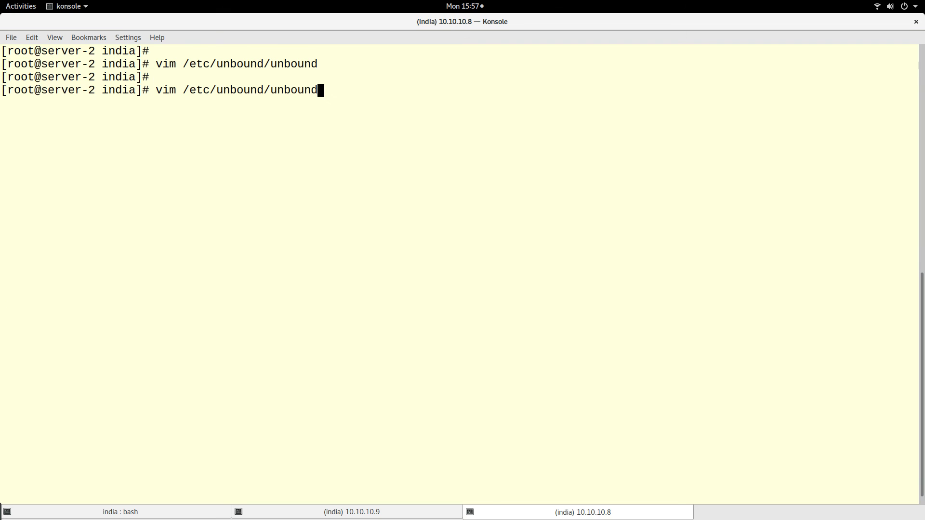
type(",")
key("BackSpace")
type(".conf")
key("Return")
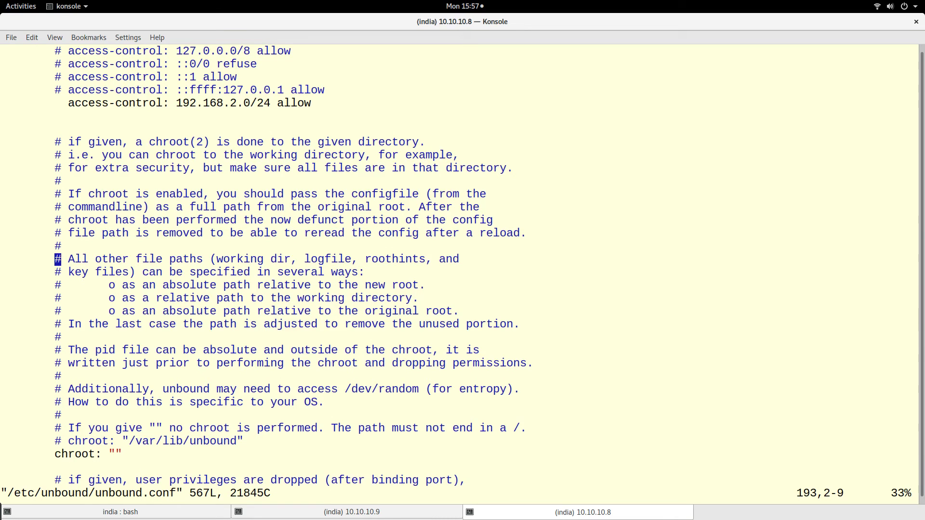
Inspect the access-control entry allowing 192.168.2.0/24
key("Up")
key("Up")
key("Up")
key("Up")
key("Up")
key("Up")
key("Up")
key("Up")
key("Up")
double_click(72, 103)
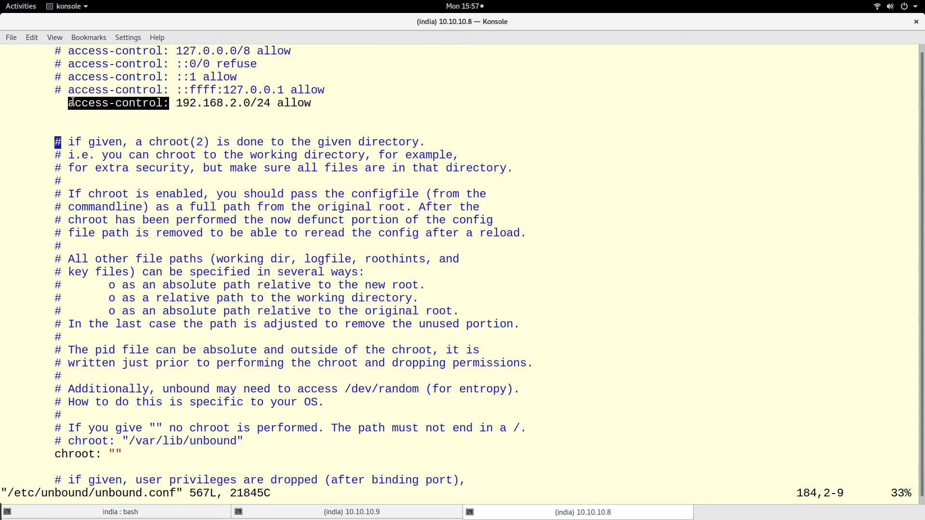
double_click(246, 102)
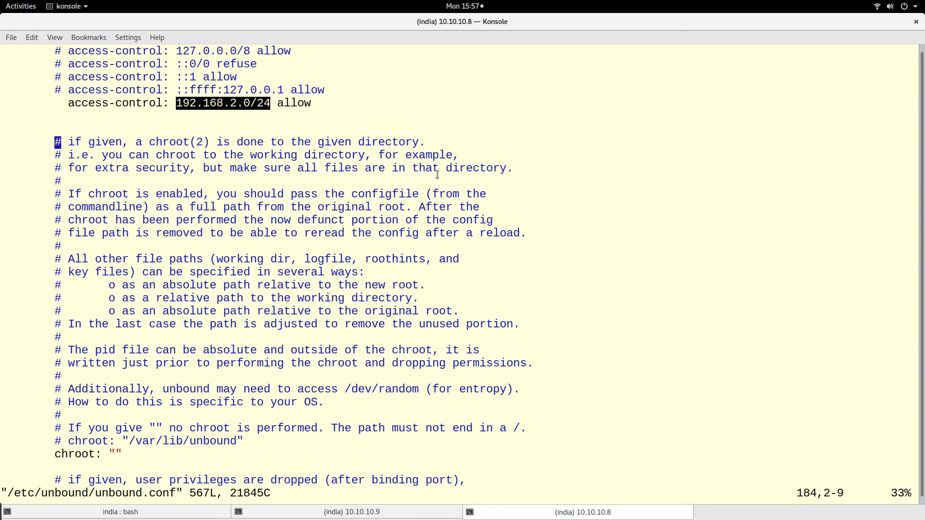
left_click(228, 107)
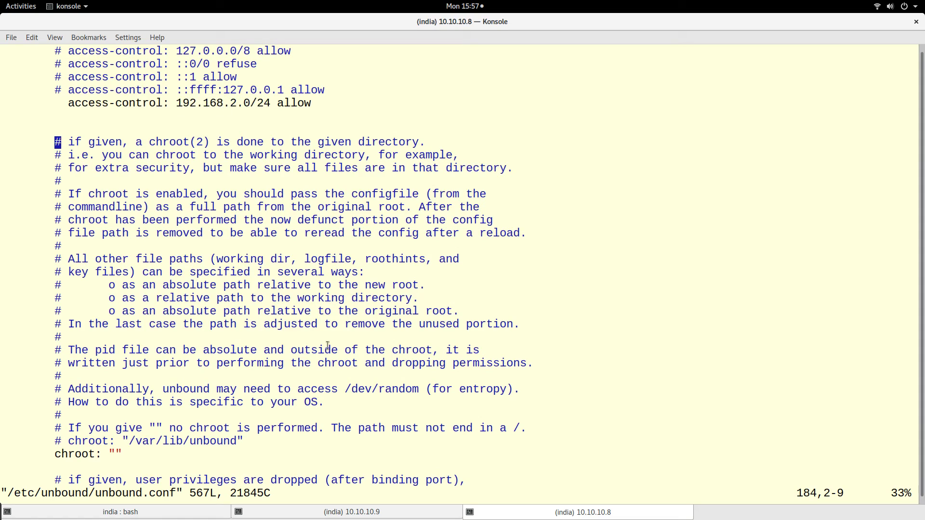
left_click_drag(171, 103, 270, 103)
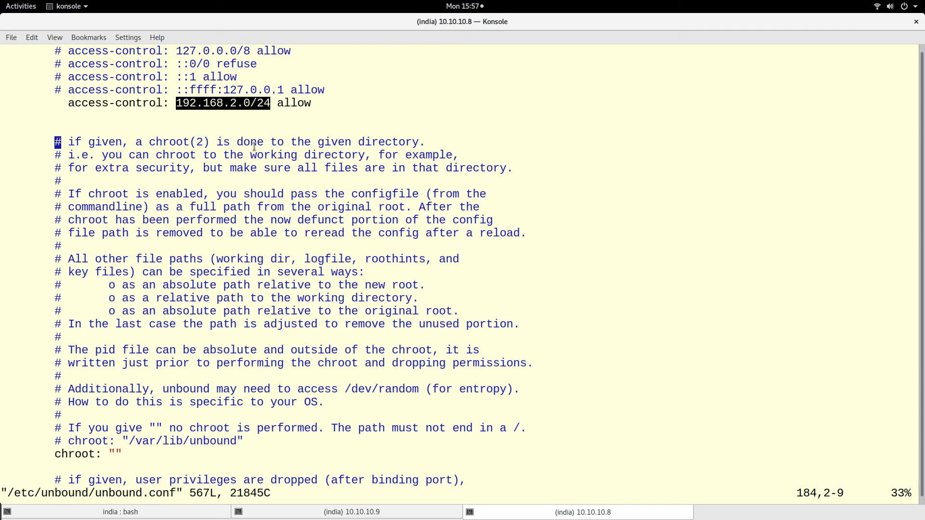
double_click(258, 103)
Inspect the listen interface setting 0.0.0.0
key("Up")
key("Up")
key("Up")
key("Up")
key("Up")
key("Up")
key("Up")
key("Up")
key("Up")
key("Up")
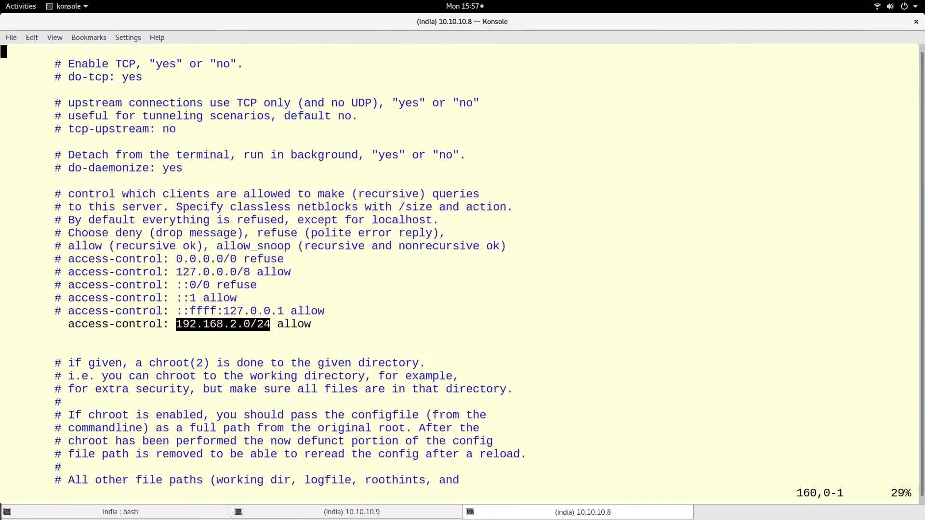
key("Up")
key("Up")
key("Up")
key("Up")
key("Up")
key("Up")
key("Up")
key("Up")
key("Up")
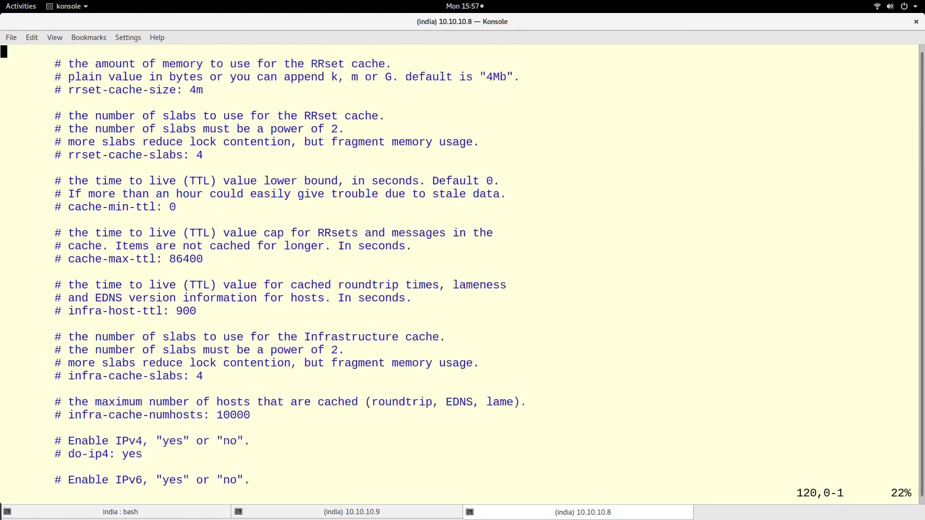
key("Up")
key("Up")
key("Up")
key("Up")
key("Up")
key("Up")
key("Up")
key("Up")
key("Up")
key("Up")
key("Up")
key("Up")
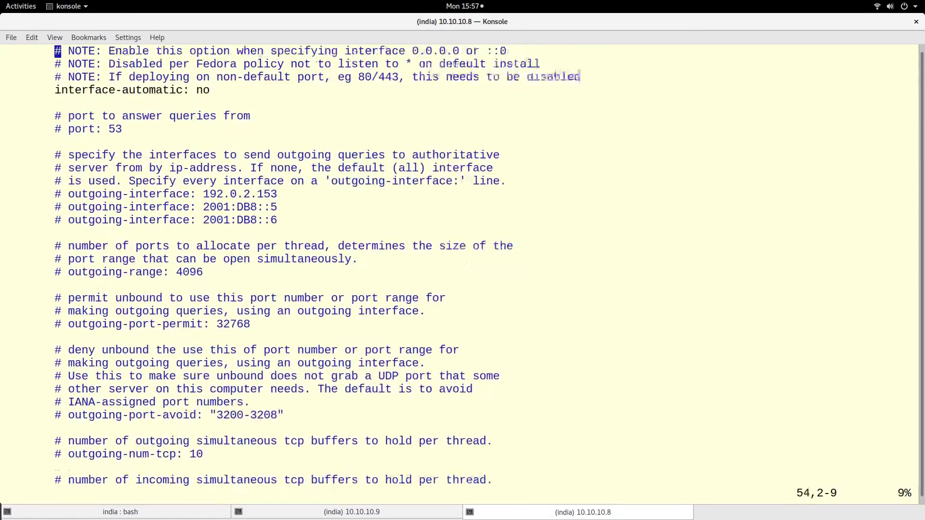
key("Up")
key("Up")
key("Up")
key("Up")
key("Up")
key("Up")
key("Up")
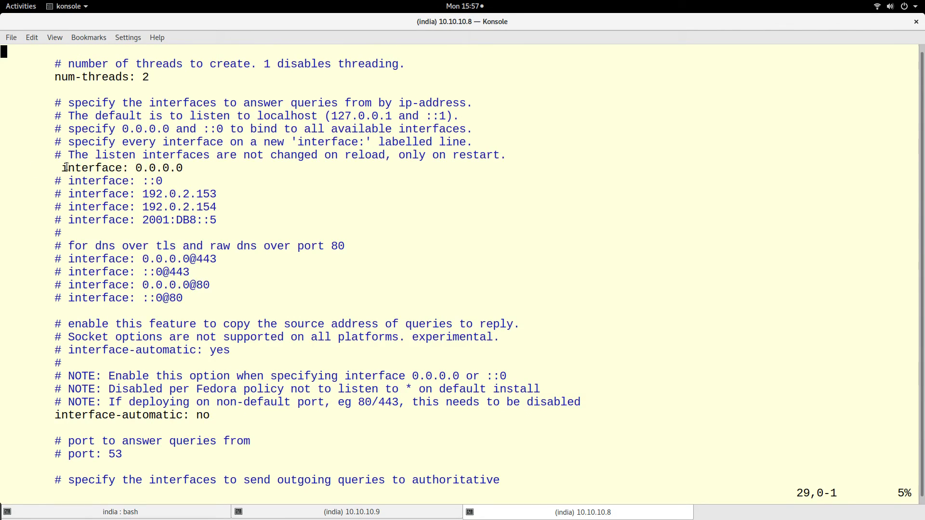
left_click_drag(61, 167, 185, 168)
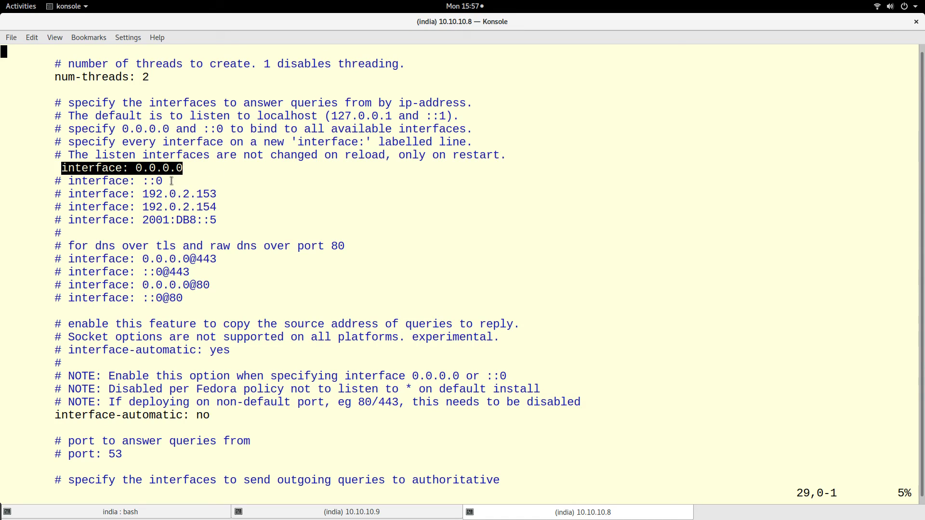
key("Up")
key("Up")
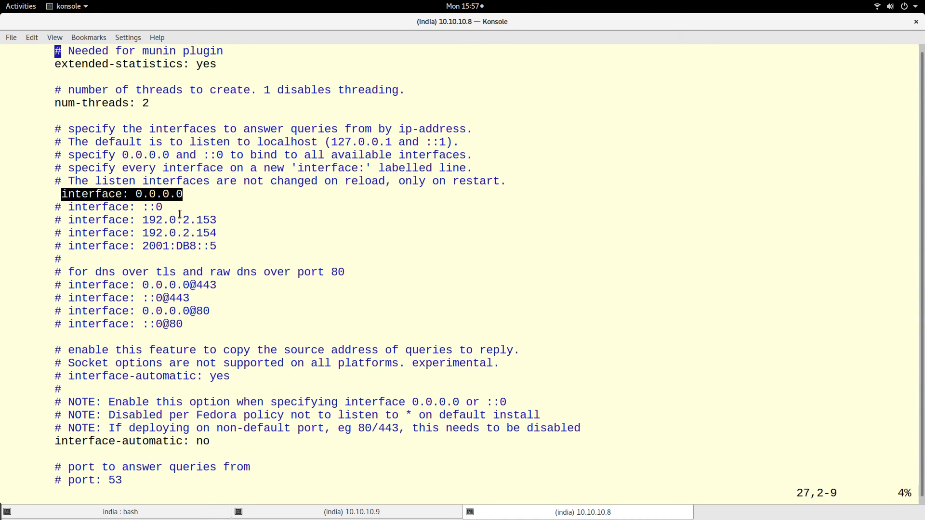
key("Down")
key("Down")
key("Down")
key("Down")
key("Down")
Review the dolastack.com and catch-all forward zones, then save and quit with :wq
key("shift+g")
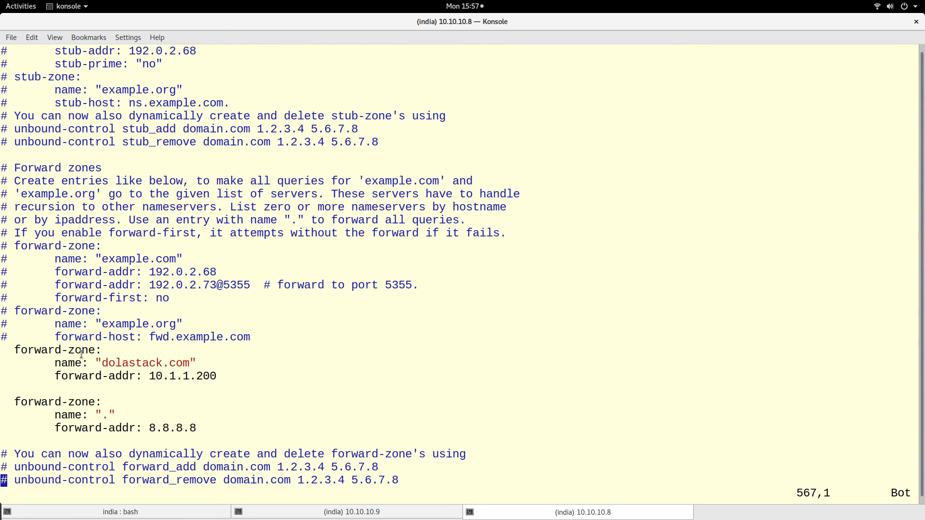
double_click(15, 350)
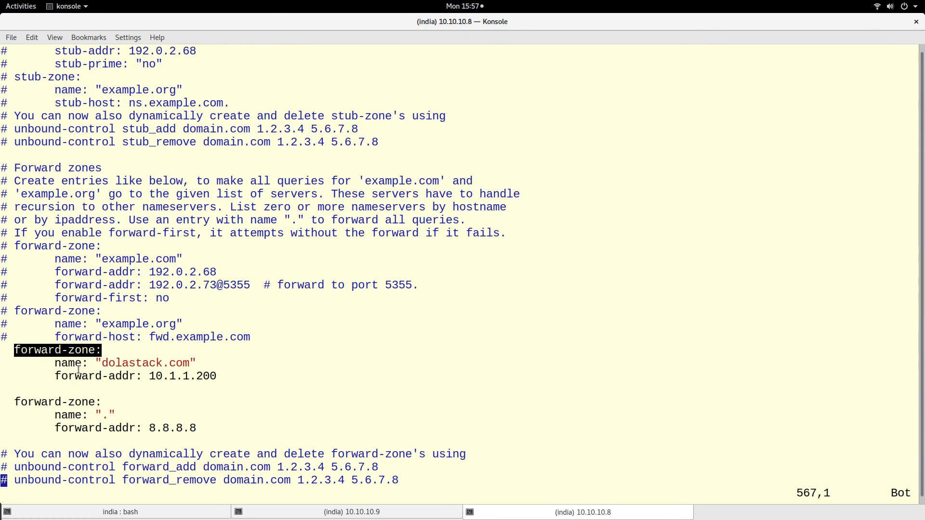
left_click(62, 388)
double_click(57, 350)
double_click(65, 402)
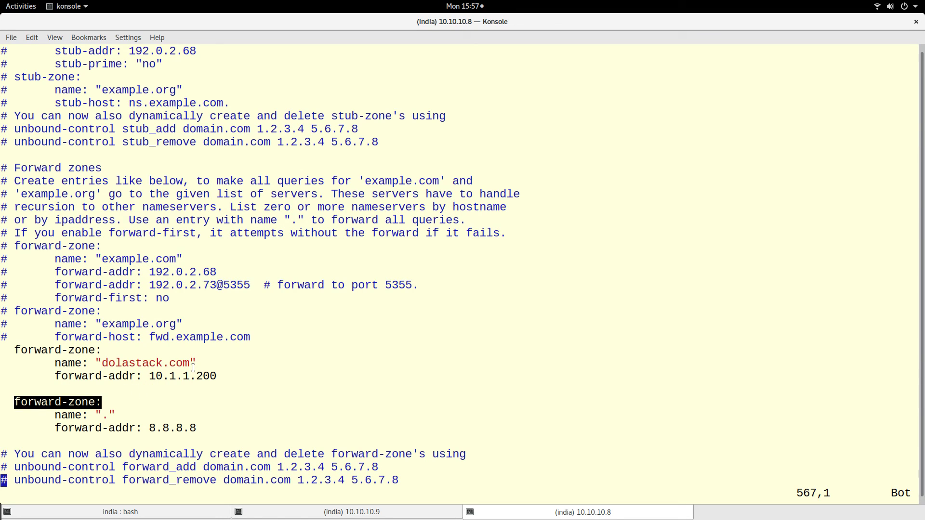
type(":WQ")
key("Return")
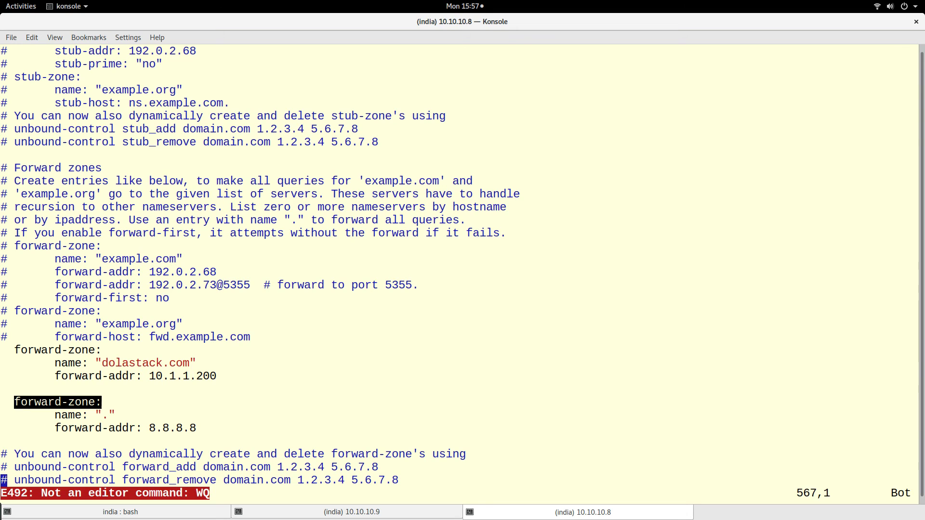
type(":wq")
key("Return")
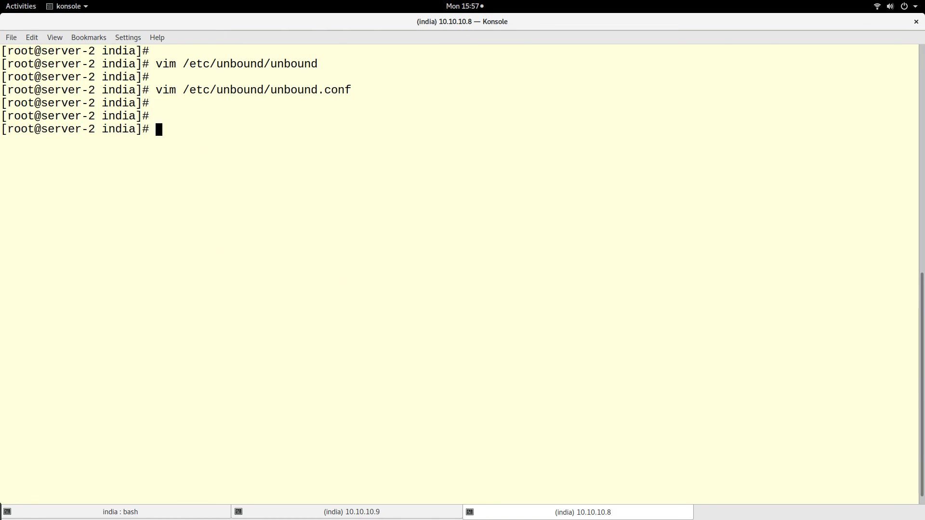
Rerun dig google.com on server-1 and point out the answering DNS server address
left_click(428, 517)
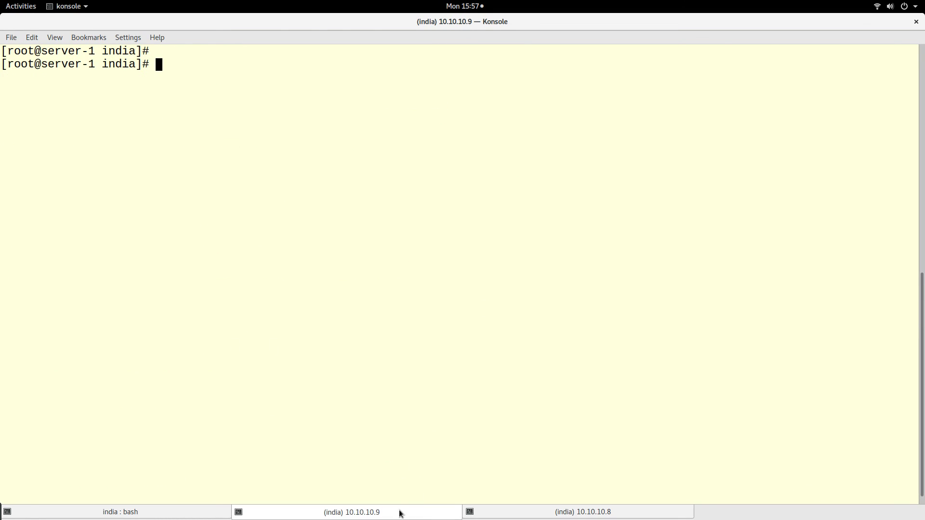
key("Return")
key("Return")
key("Up")
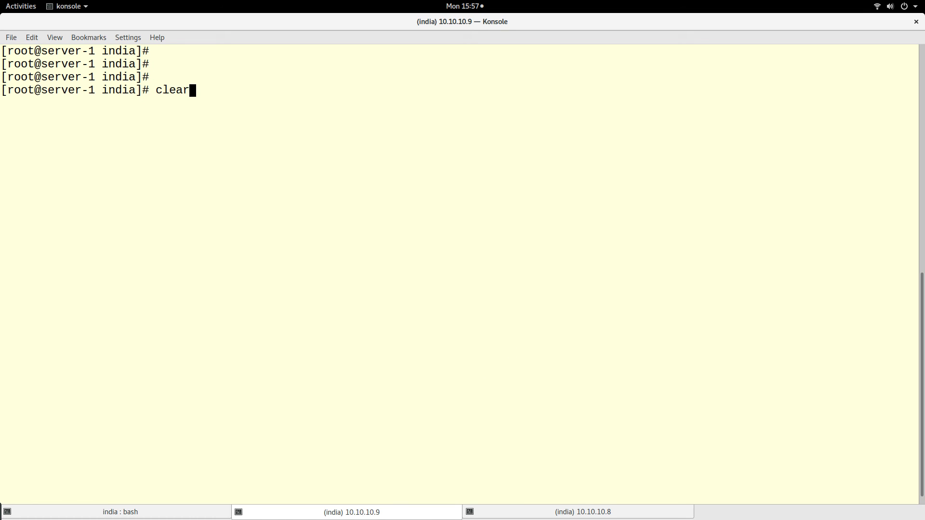
key("Up")
key("Down")
key("Up")
key("Return")
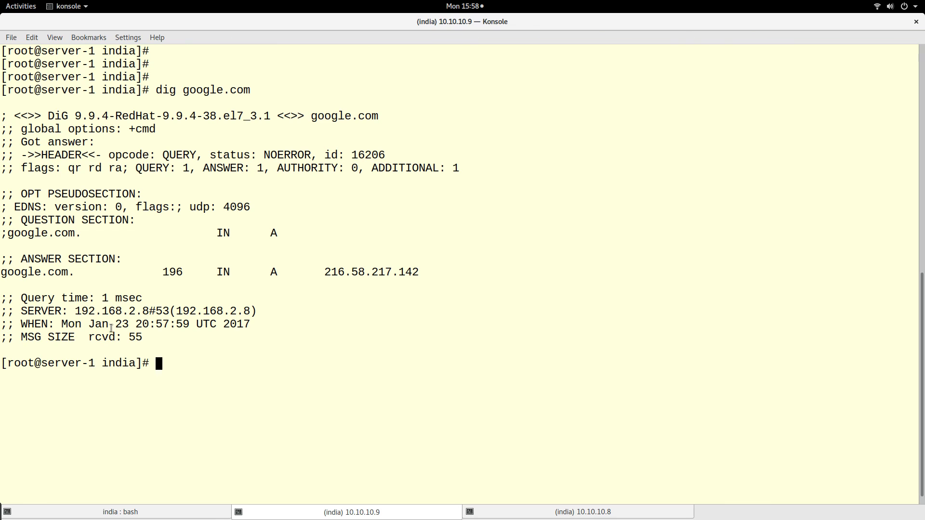
double_click(128, 312)
left_click(184, 287)
Run dig facebook.com and note its 62 msec query time
key("Return")
key("Up")
key("BackSpace")
key("BackSpace")
key("BackSpace")
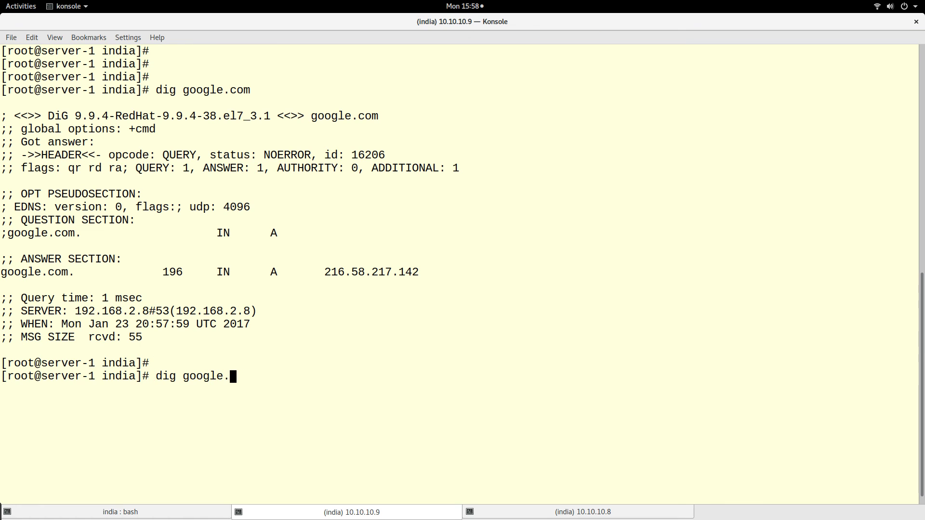
key("BackSpace")
key("BackSpace")
key("BackSpace")
key("BackSpace")
key("BackSpace")
key("BackSpace")
key("BackSpace")
type("faceb")
type("ook.com")
key("Return")
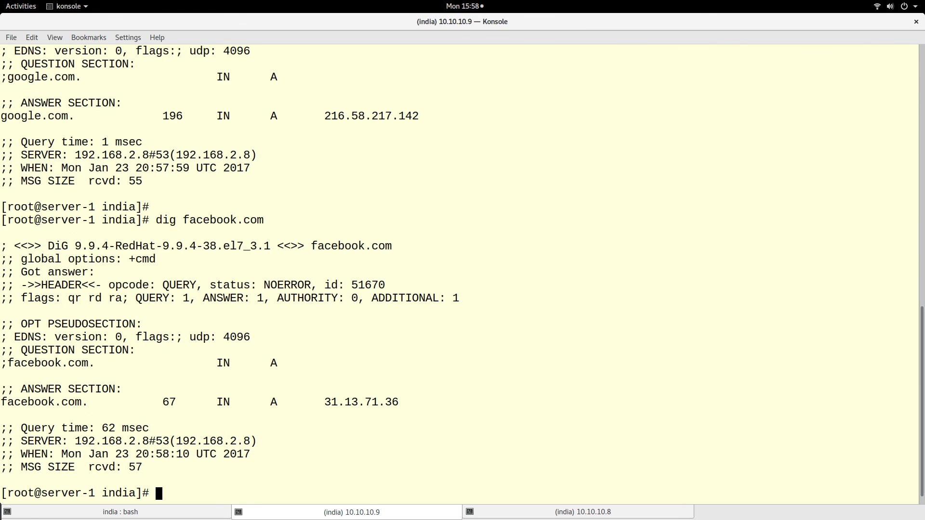
double_click(104, 428)
left_click(640, 331)
Repeat dig facebook.com to show the cached 0 msec query time, then clear the screen
key("Up")
key("Return")
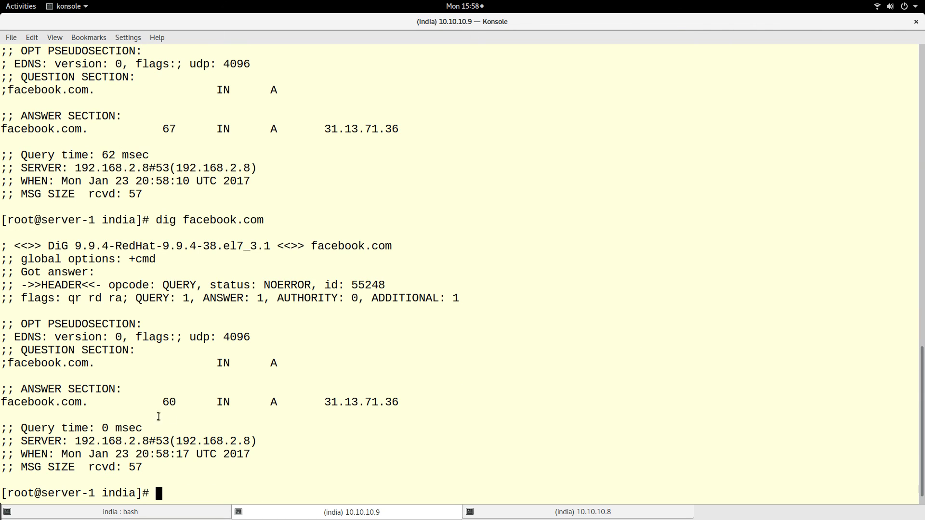
left_click_drag(105, 429, 113, 429)
type("c")
type("lear")
key("Return")
key("Return")
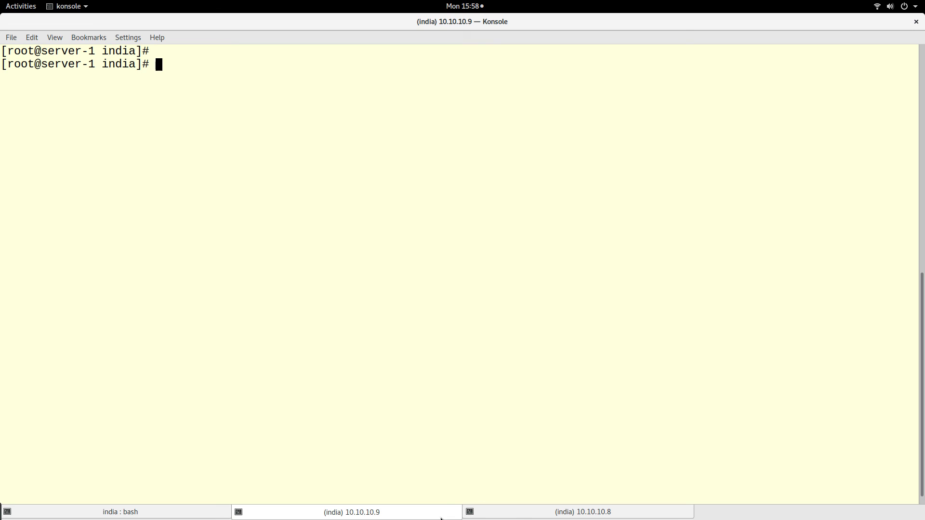
Bring the Sublime Text caching-only DNS notes forward at the server interface line
left_click(525, 509)
key("super")
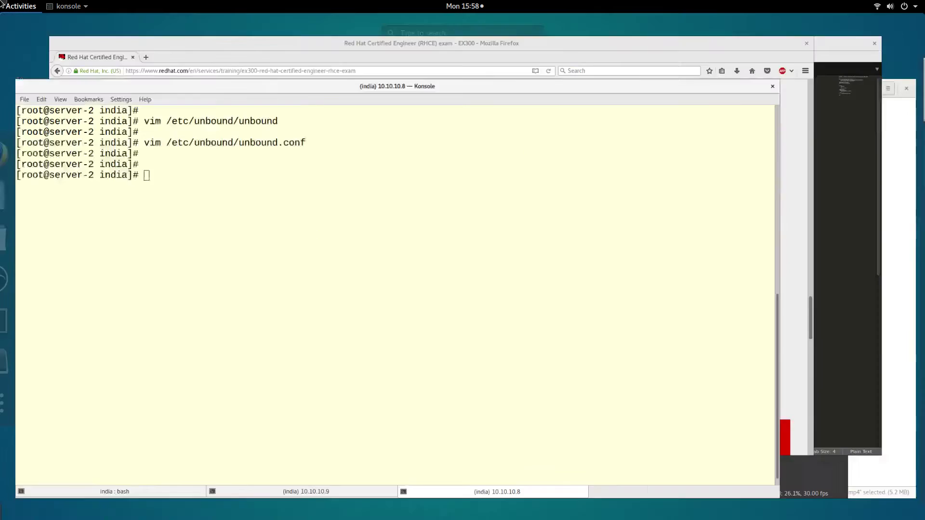
left_click(621, 206)
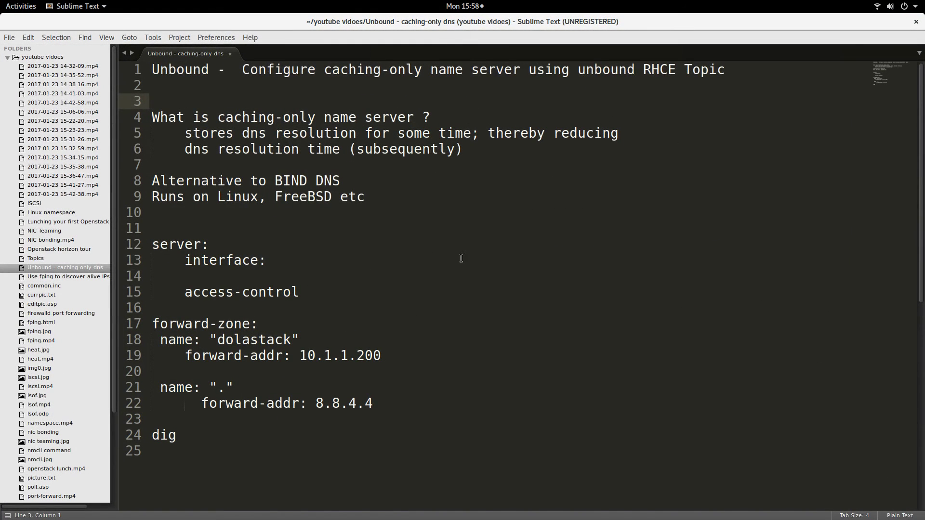
left_click(492, 260)
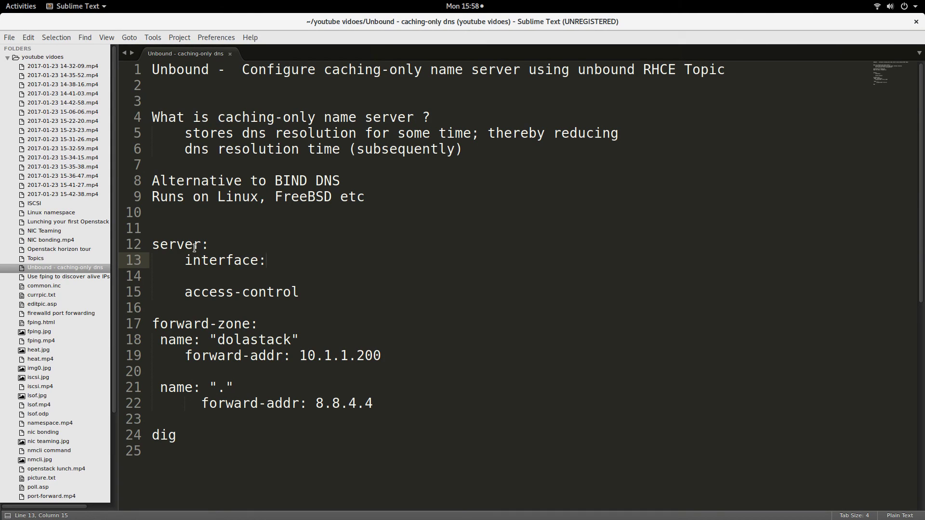
left_click(420, 297)
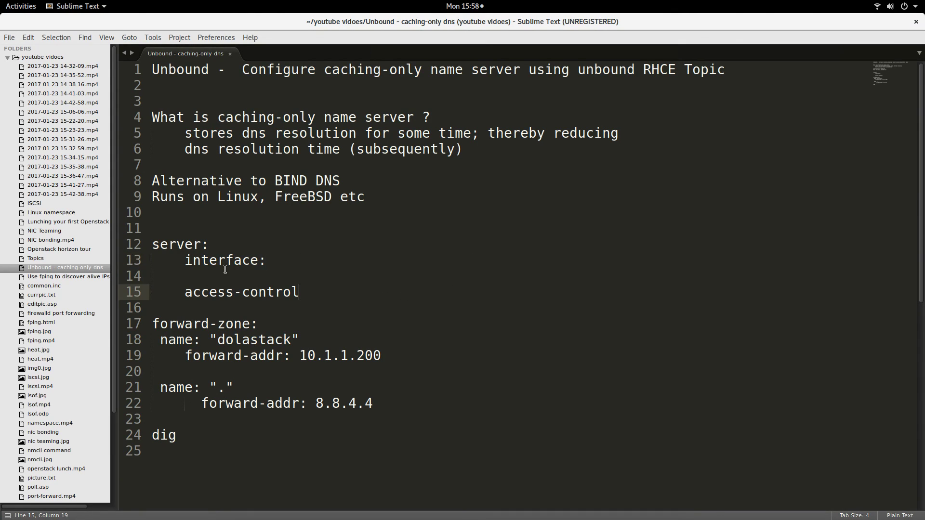
double_click(230, 260)
left_click(268, 261)
Highlight the interface, access-control and dolastack forward-zone notes, then return to server-2's Konsole
left_click_drag(268, 261, 182, 262)
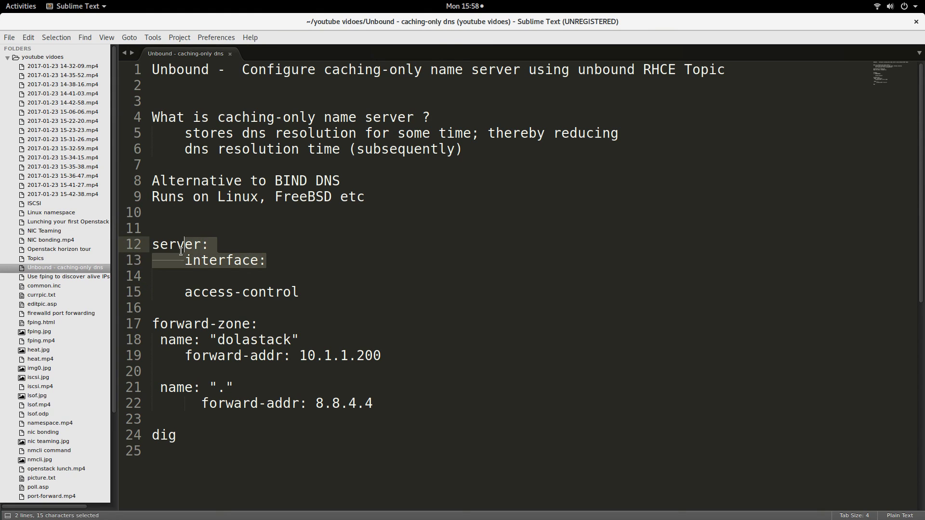
left_click_drag(322, 290, 184, 291)
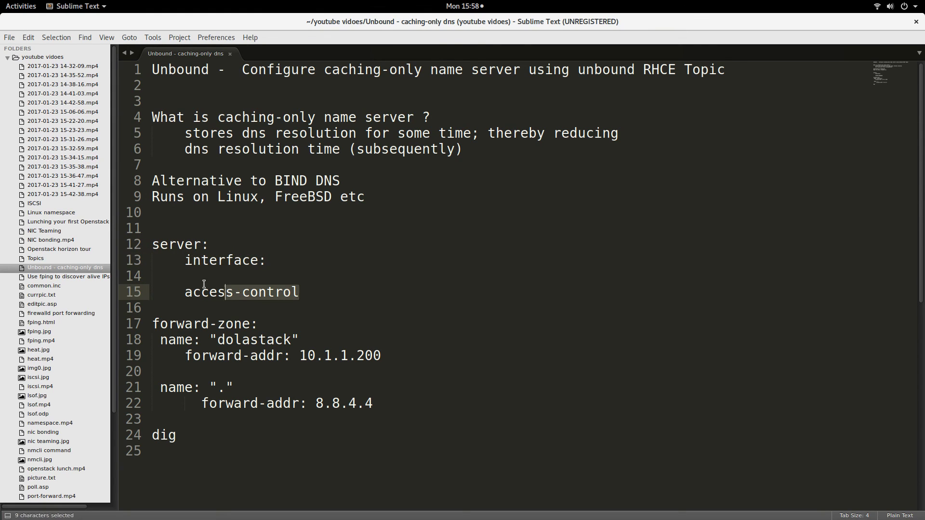
mouse_move(381, 356)
left_mouse_down()
mouse_move(149, 338)
mouse_move(154, 324)
left_mouse_up()
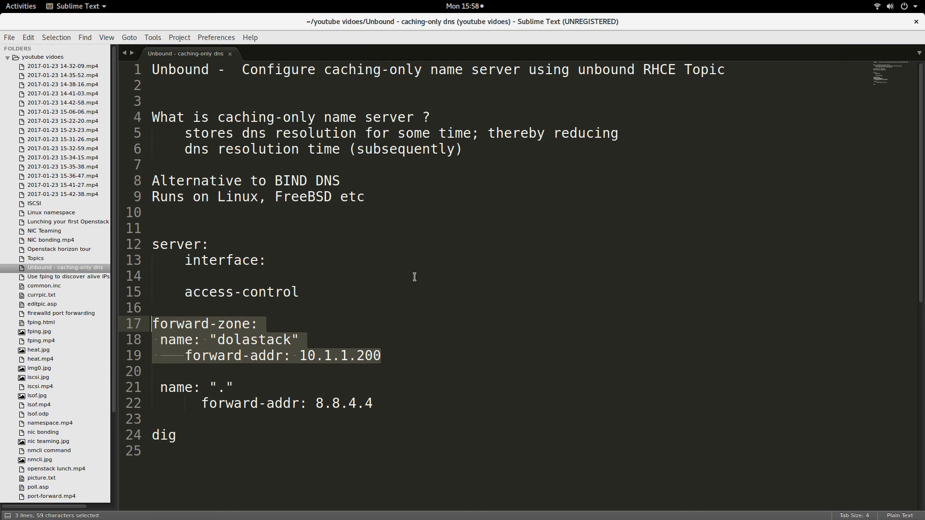
double_click(376, 70)
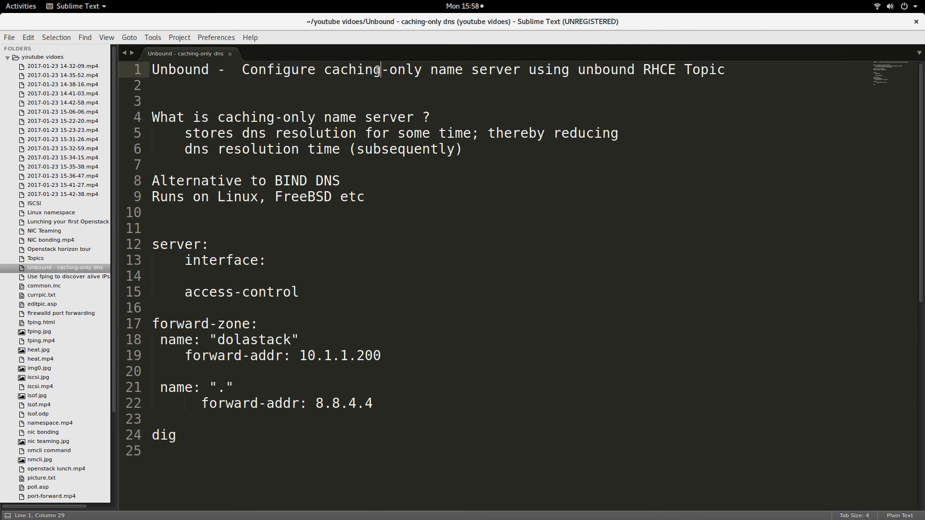
left_click(405, 316)
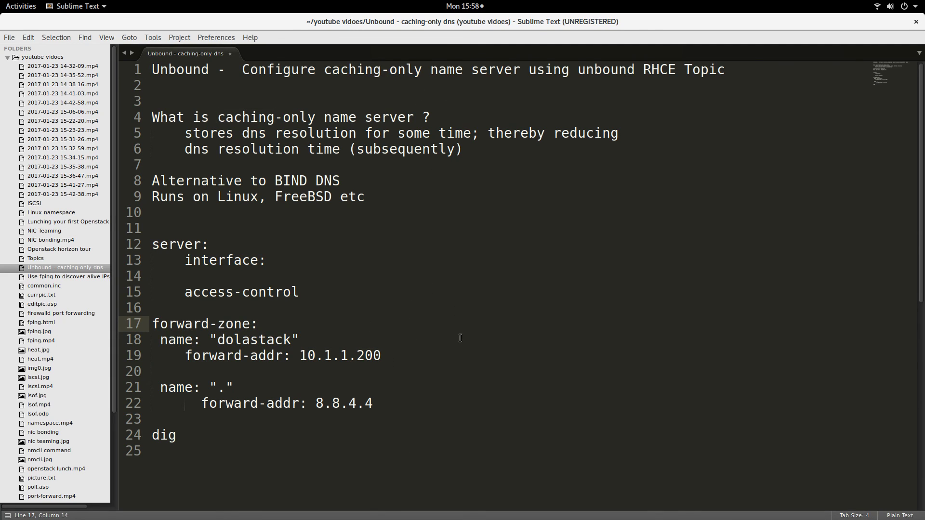
left_click(22, 9)
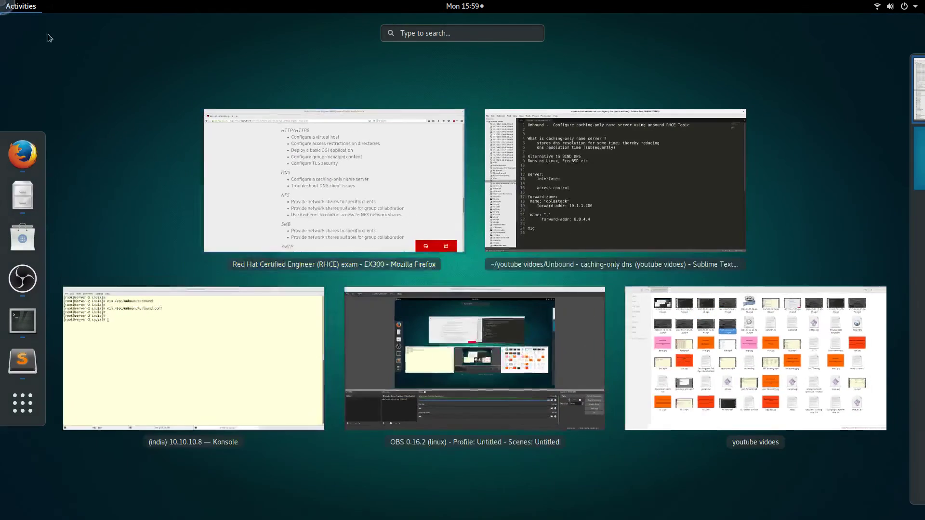
left_click(269, 310)
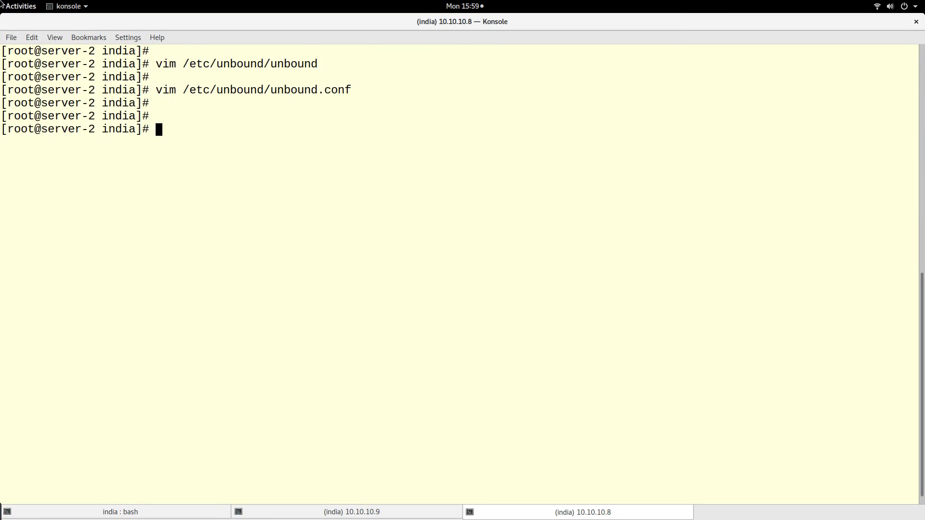